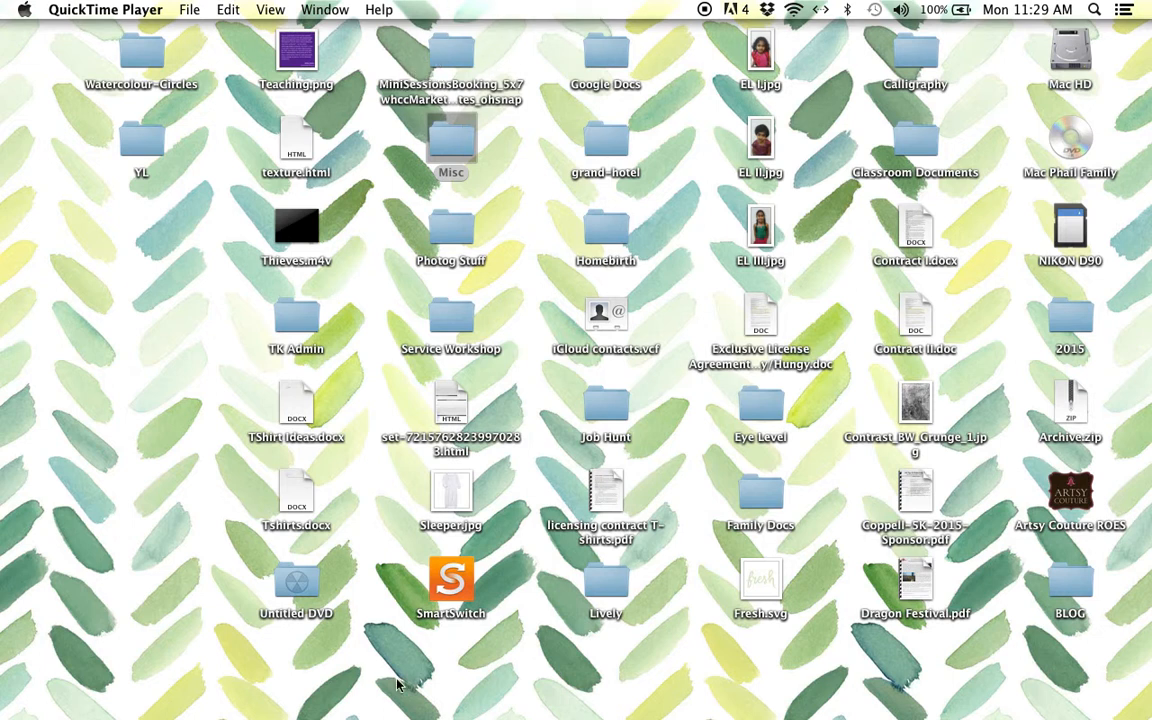
# Switch to Photoshop and open minisessionsbooking_5x7whccCard1_ohsnap.psd from the MiniSessionsBooking desktop folder, acknowledging the missing-font warning.
pyautogui.moveTo(416, 700)
pyautogui.click(270, 685)
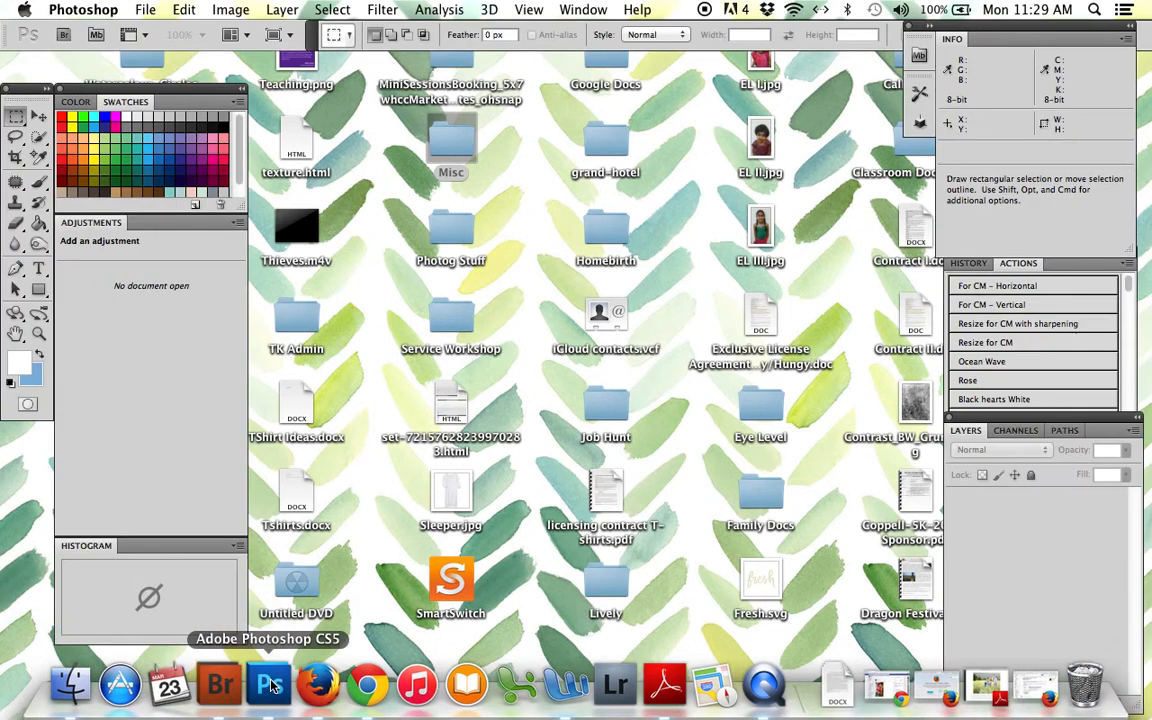
pyautogui.click(145, 9)
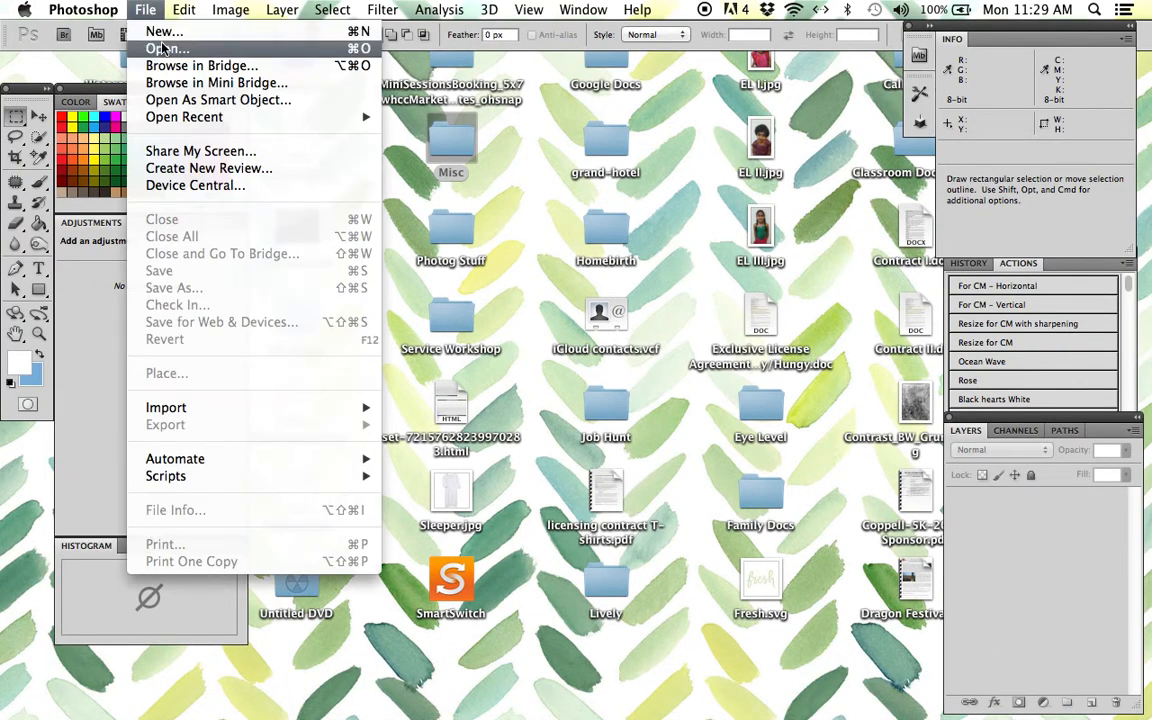
pyautogui.click(163, 48)
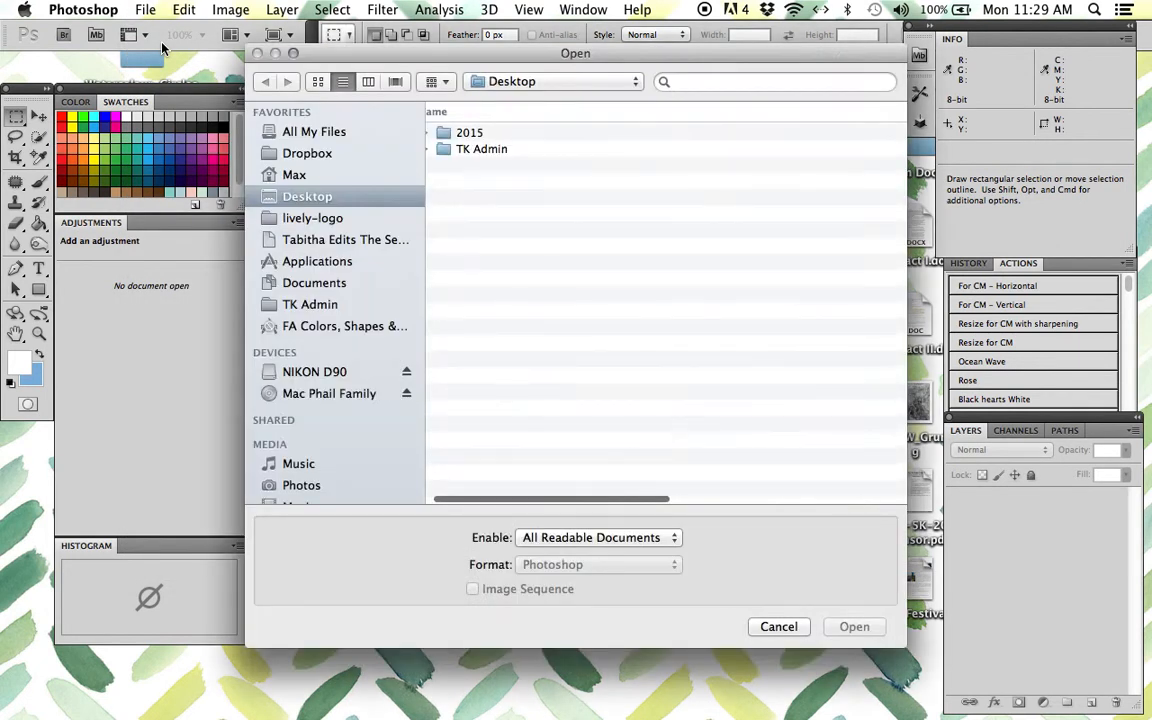
pyautogui.scroll(-10, 575, 287)
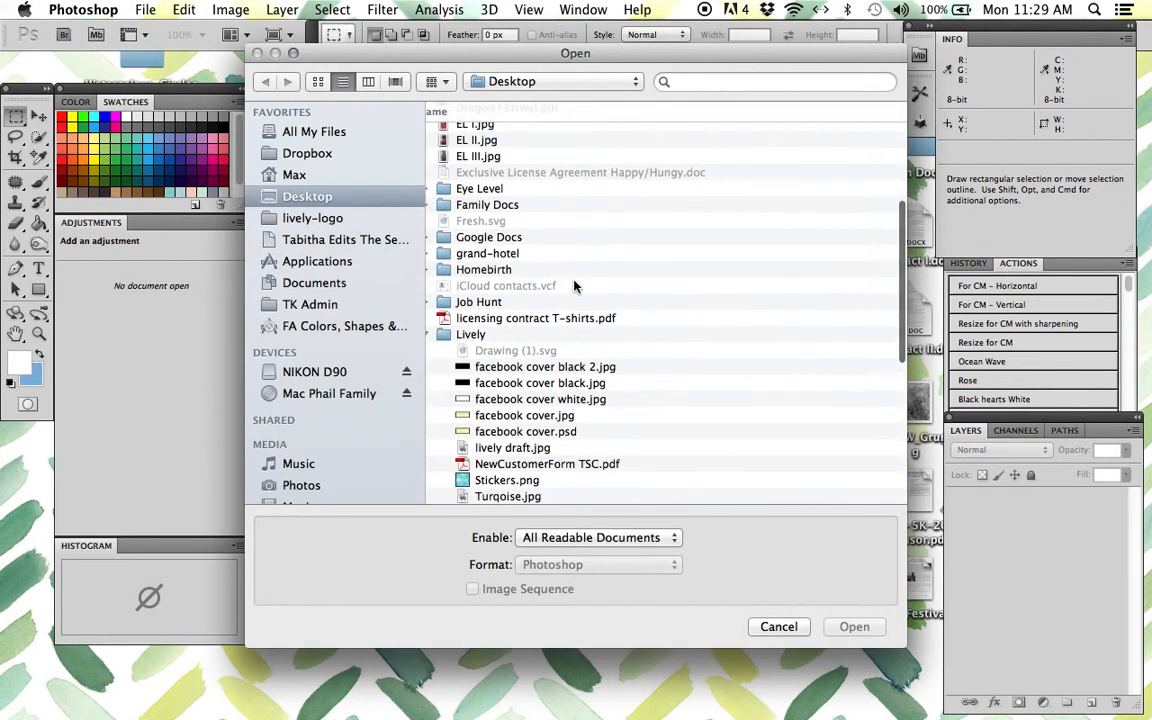
pyautogui.scroll(-3, 575, 287)
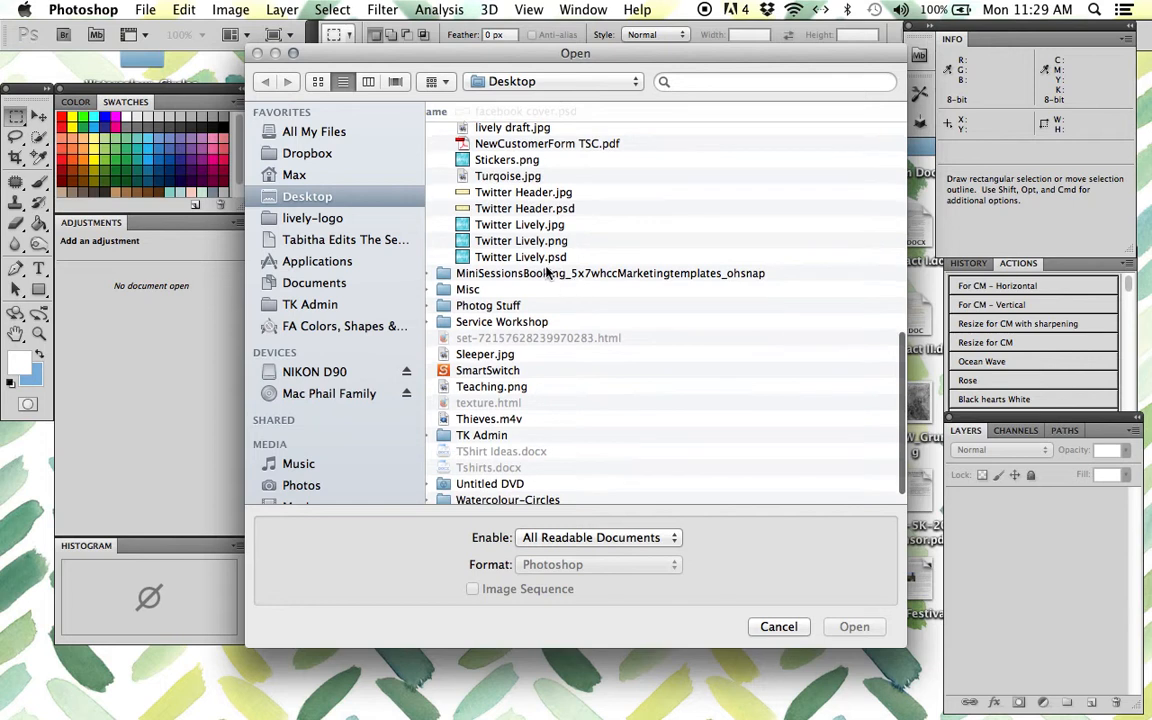
pyautogui.click(527, 273)
pyautogui.doubleClick(527, 273)
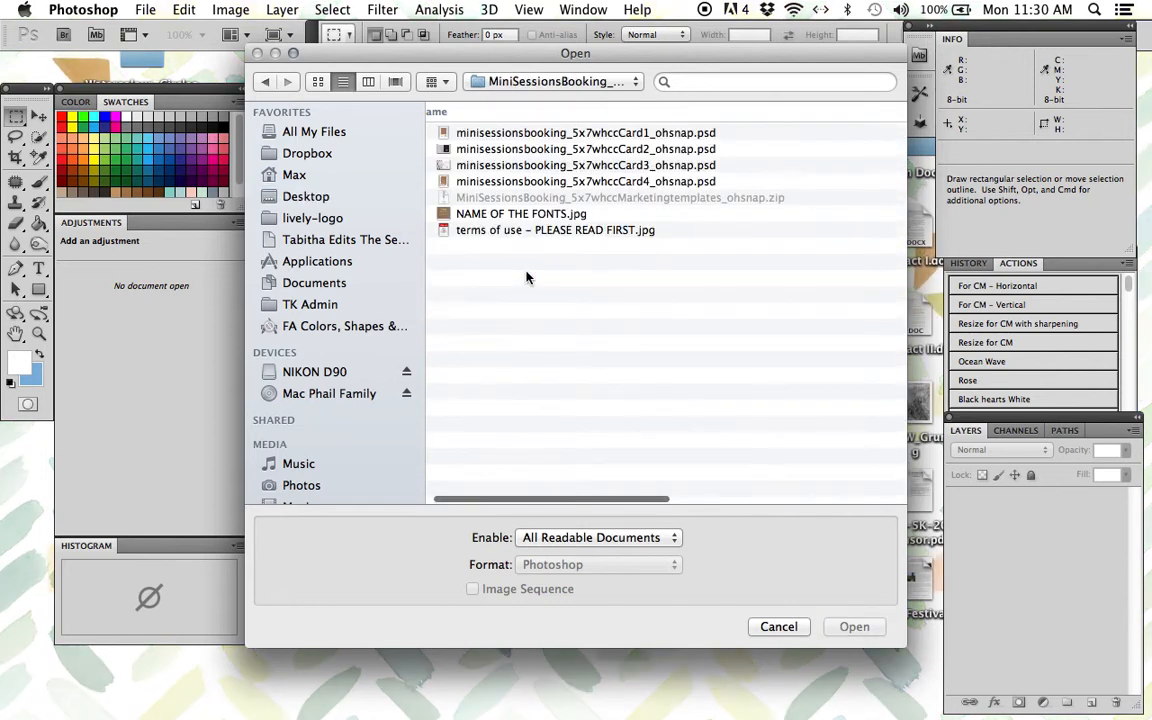
pyautogui.doubleClick(475, 134)
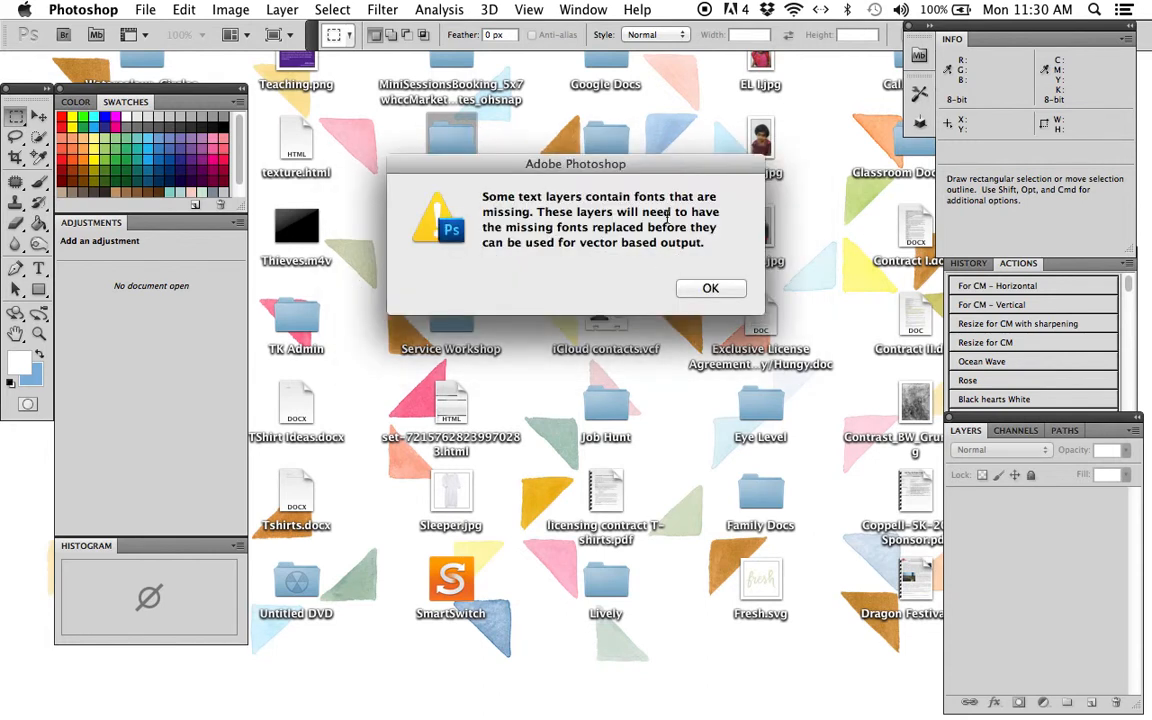
pyautogui.click(704, 289)
# Enlarge the card template's document window and reposition it in the space between the side panels.
pyautogui.moveTo(281, 65); pyautogui.dragTo(557, 95)
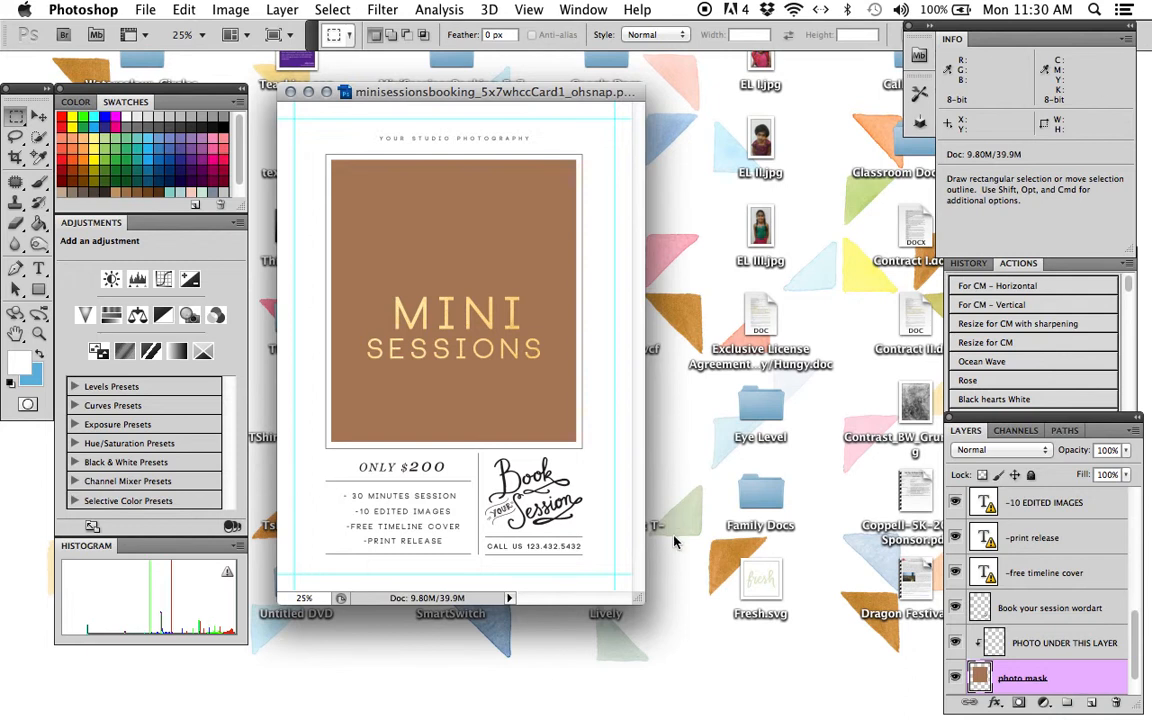
pyautogui.moveTo(639, 597); pyautogui.dragTo(883, 690)
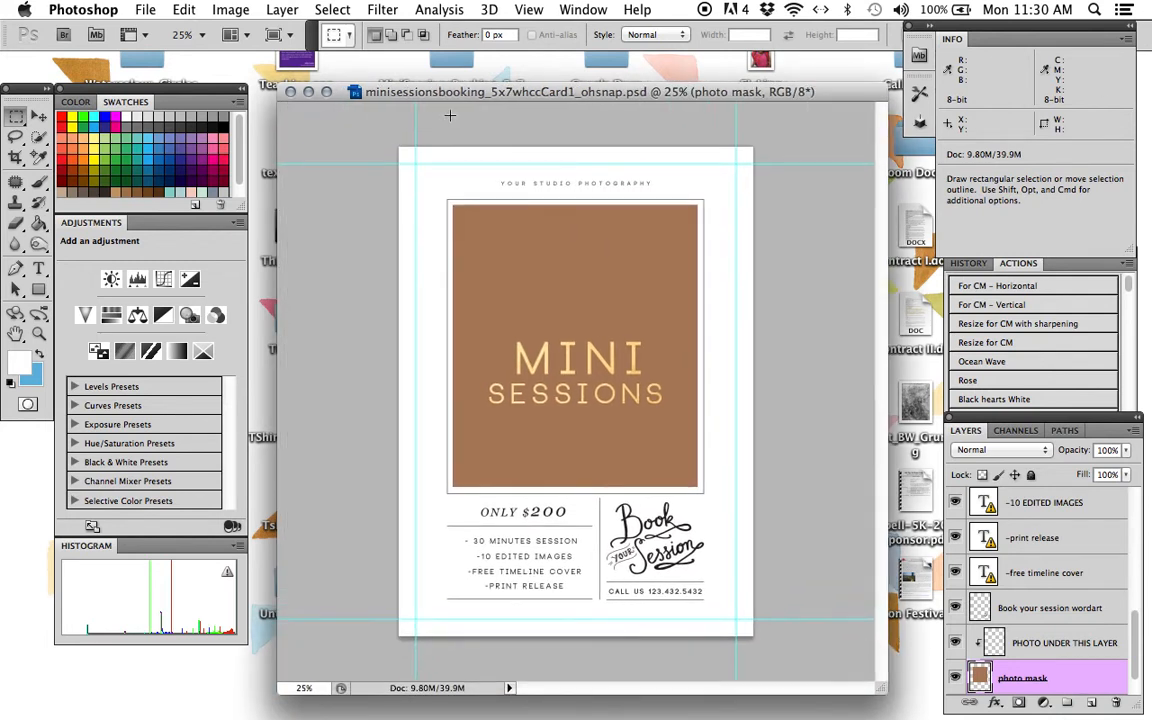
pyautogui.moveTo(426, 100); pyautogui.dragTo(395, 70)
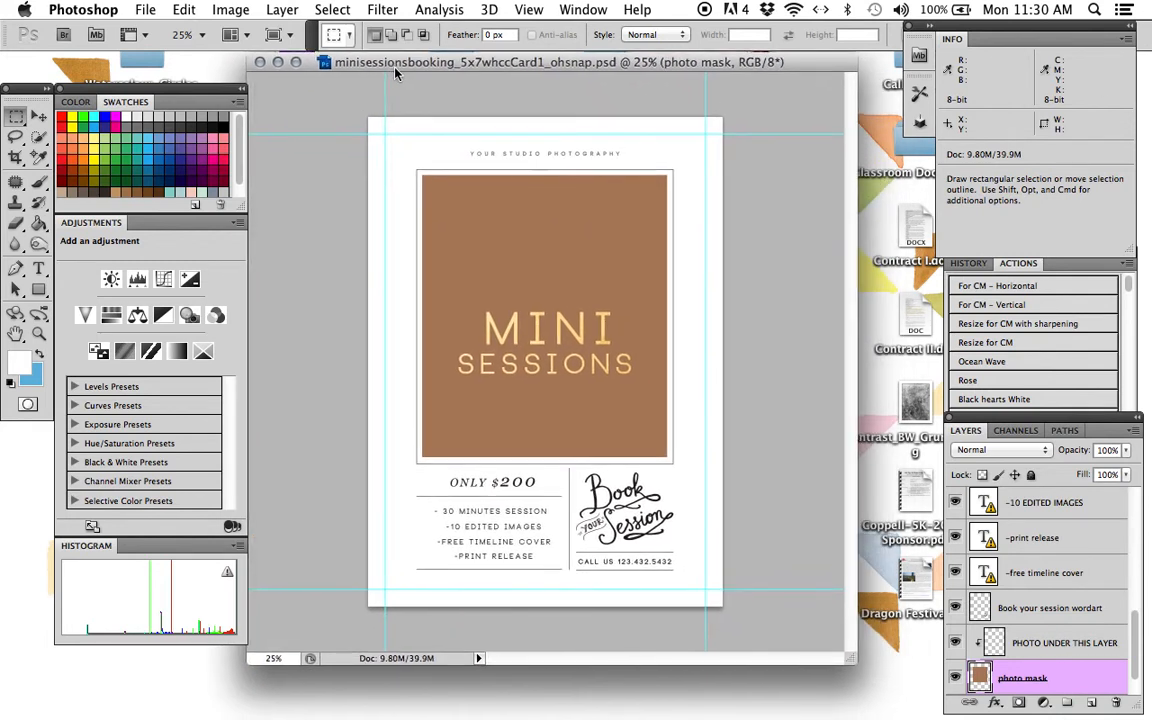
# Start opening another image and browse from the Desktop to the 2 February folder inside 2015.
pyautogui.click(145, 9)
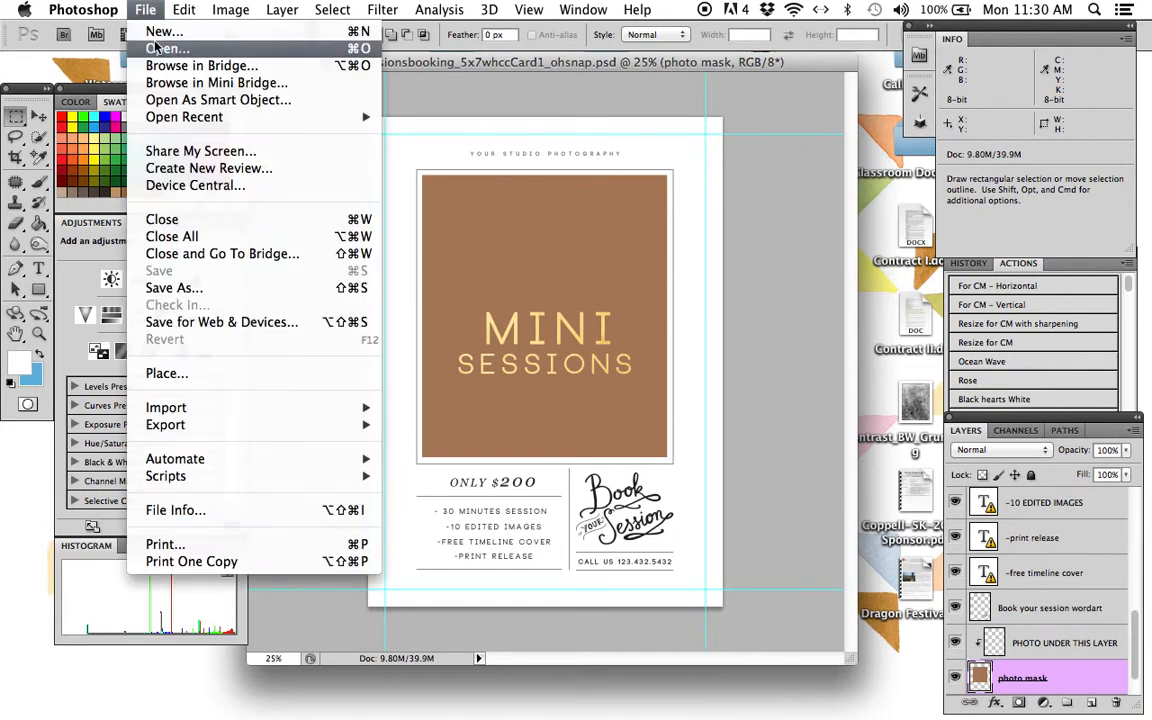
pyautogui.click(157, 47)
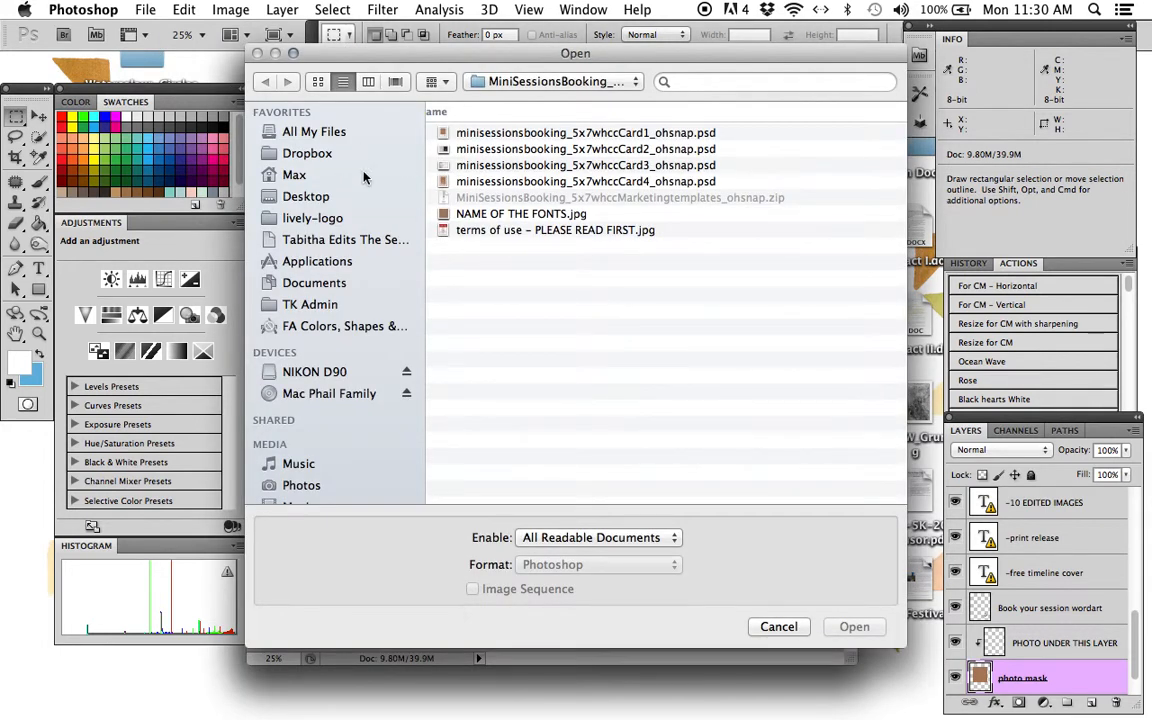
pyautogui.click(327, 199)
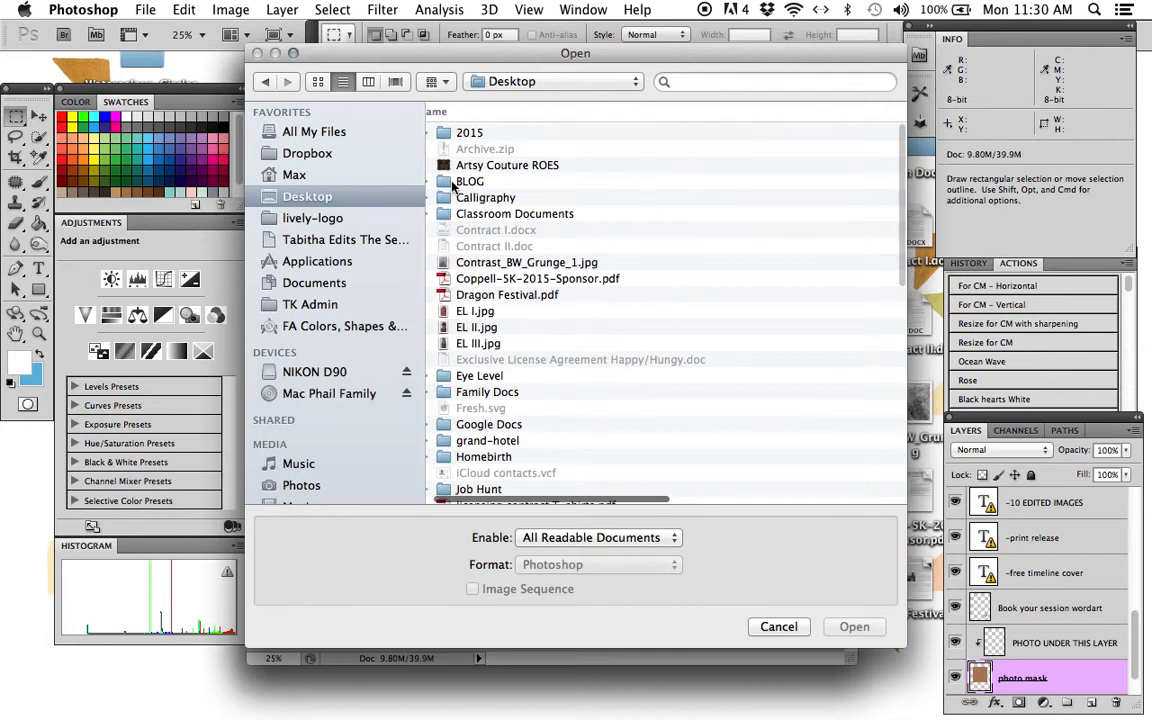
pyautogui.click(464, 136)
pyautogui.doubleClick(464, 136)
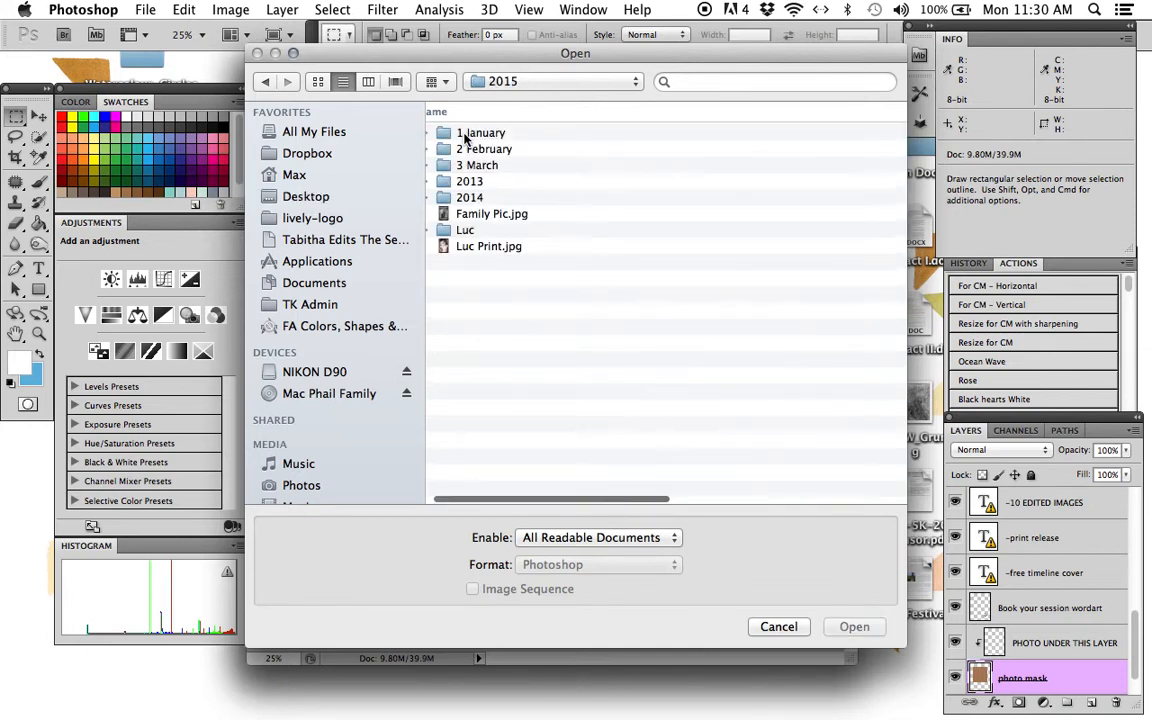
pyautogui.doubleClick(467, 150)
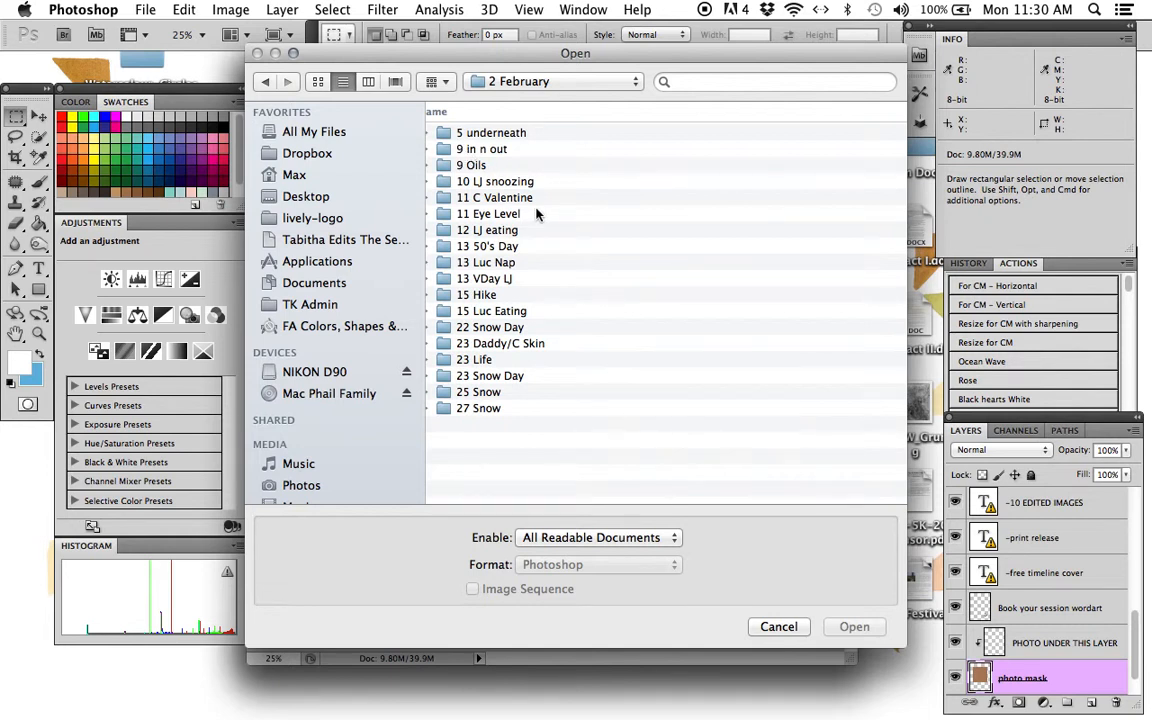
# Look through the 1 January and 3 March photo folders and return to the 2 February folder.
pyautogui.click(265, 81)
pyautogui.doubleClick(486, 136)
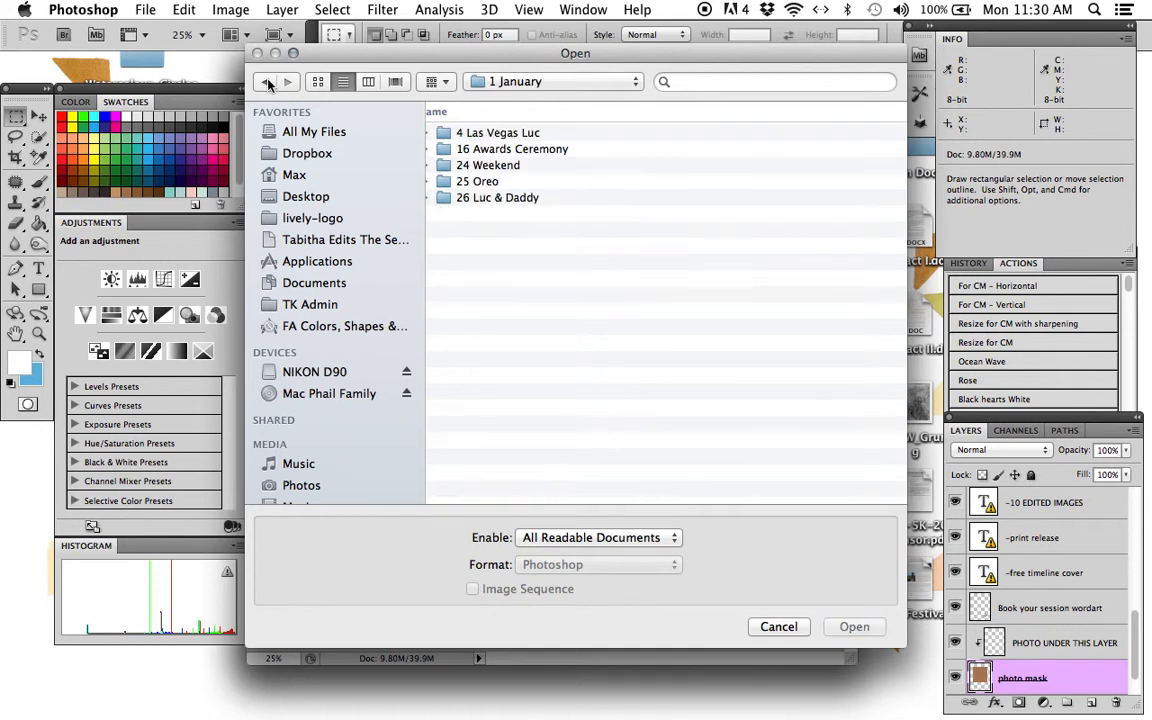
pyautogui.click(266, 82)
pyautogui.doubleClick(480, 166)
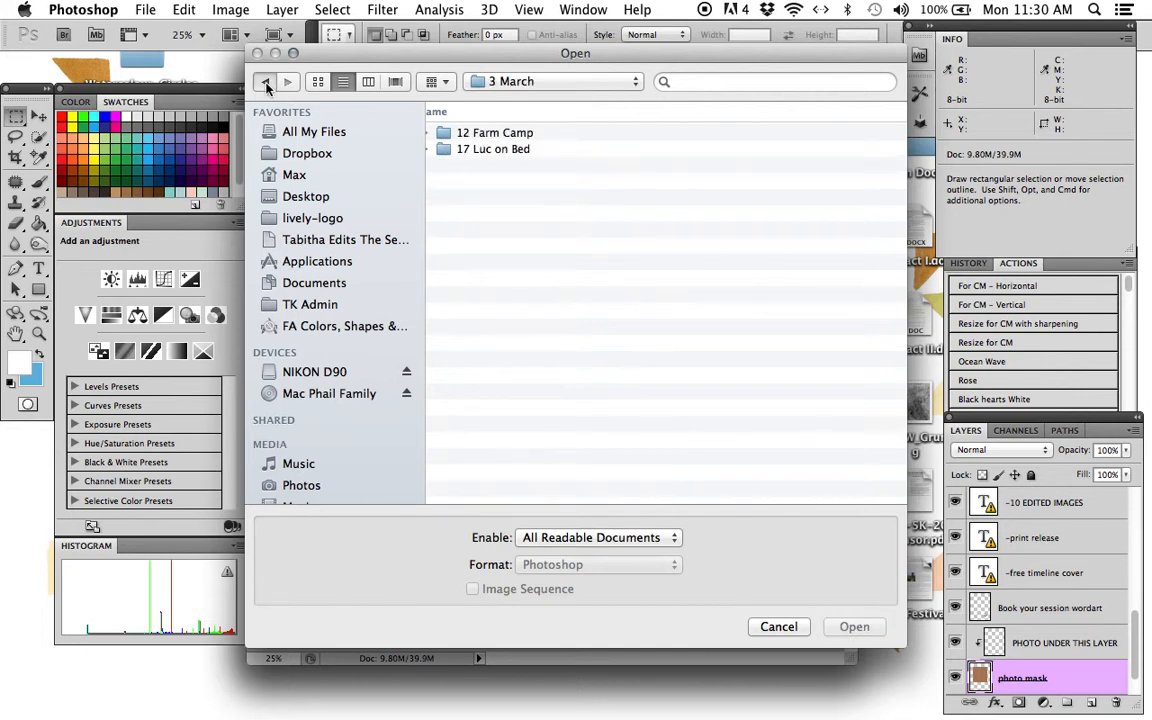
pyautogui.click(266, 82)
pyautogui.doubleClick(482, 149)
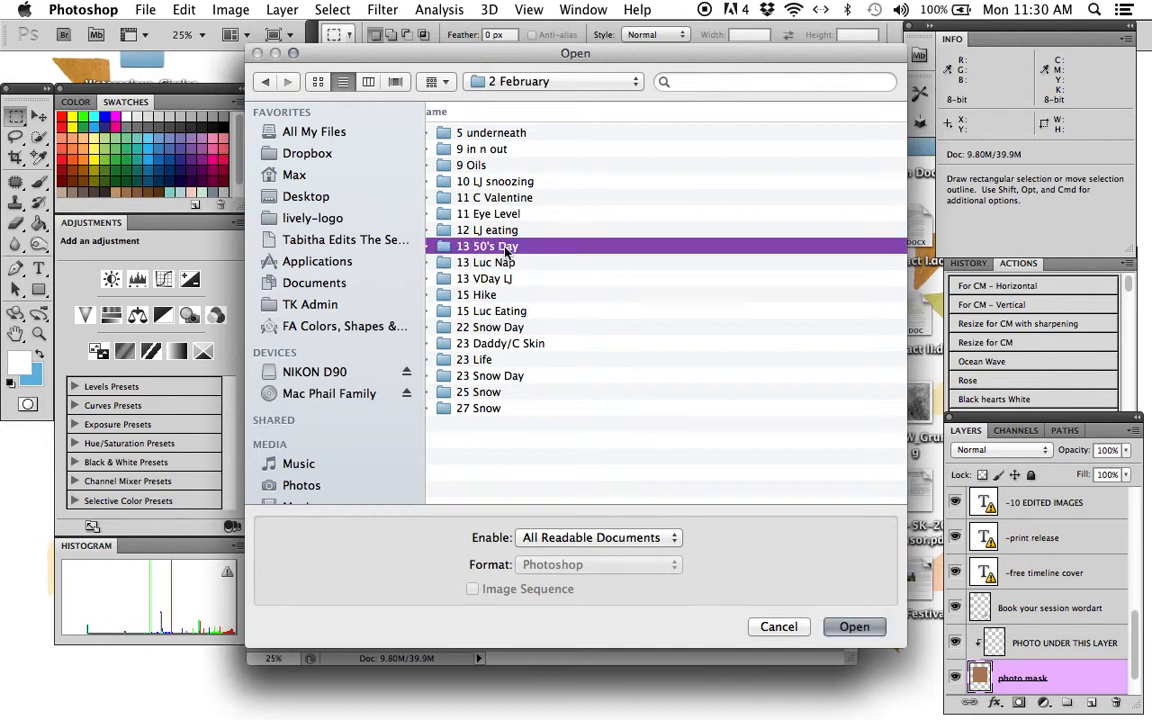
# Open the photo 50's_2.psd from the WEB folder inside 13 50's Day.
pyautogui.doubleClick(502, 247)
pyautogui.doubleClick(466, 181)
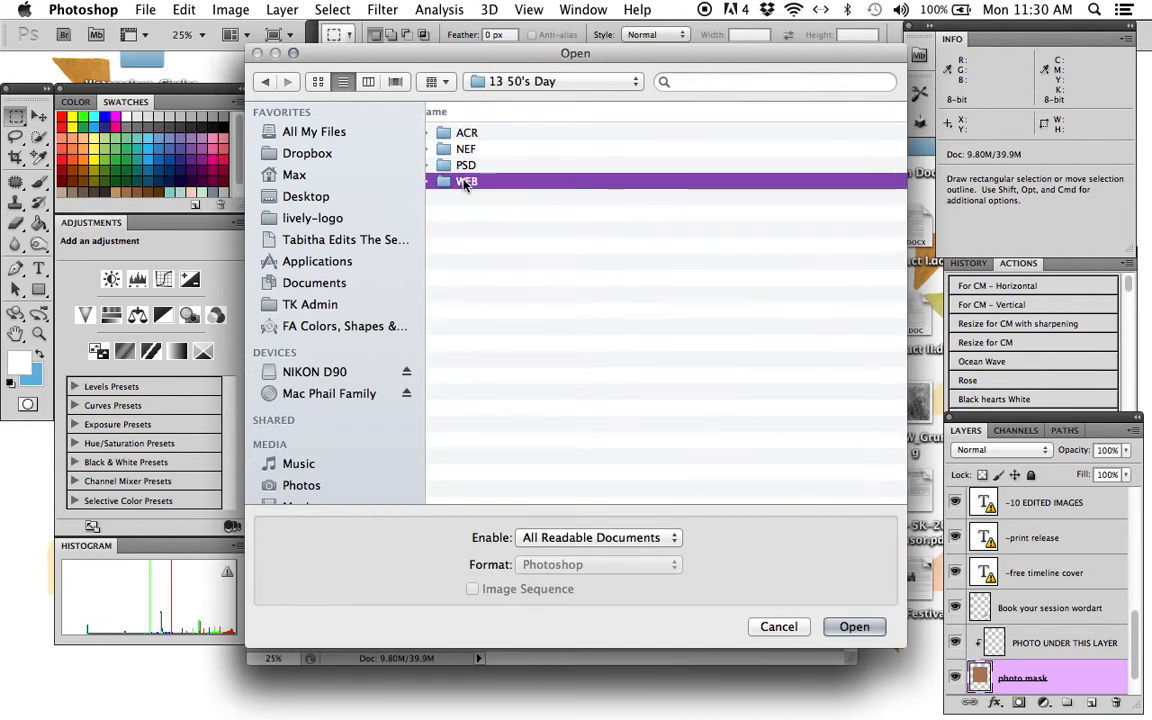
pyautogui.click(503, 181)
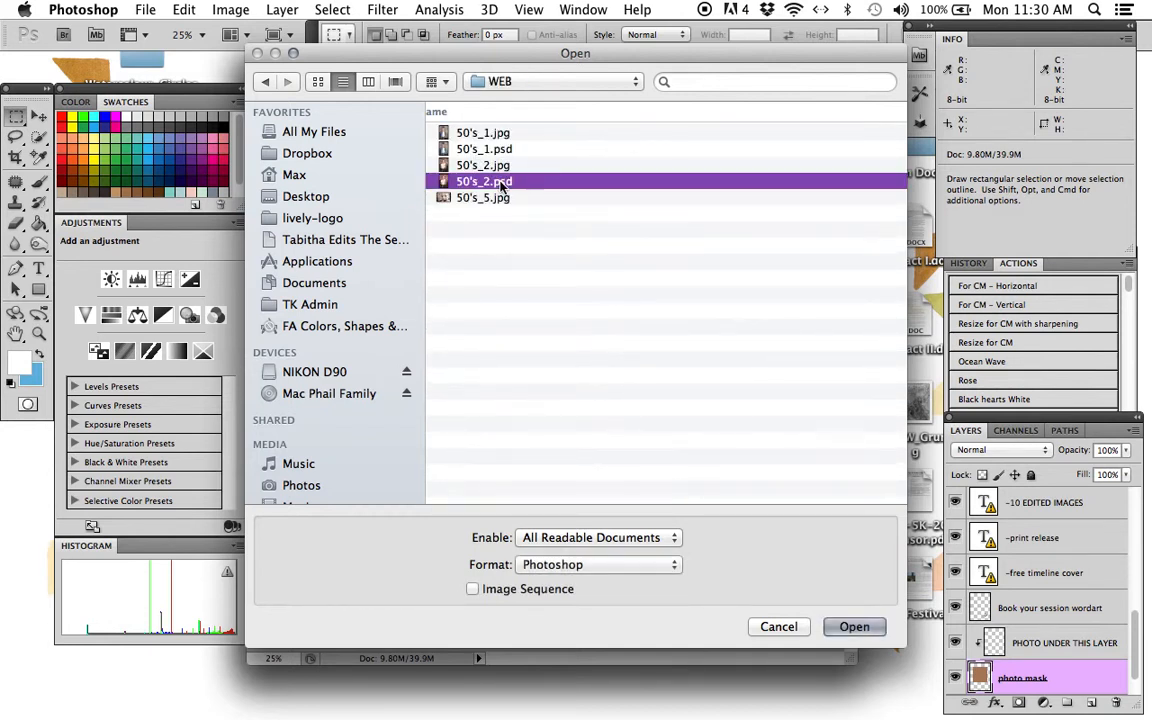
pyautogui.click(854, 627)
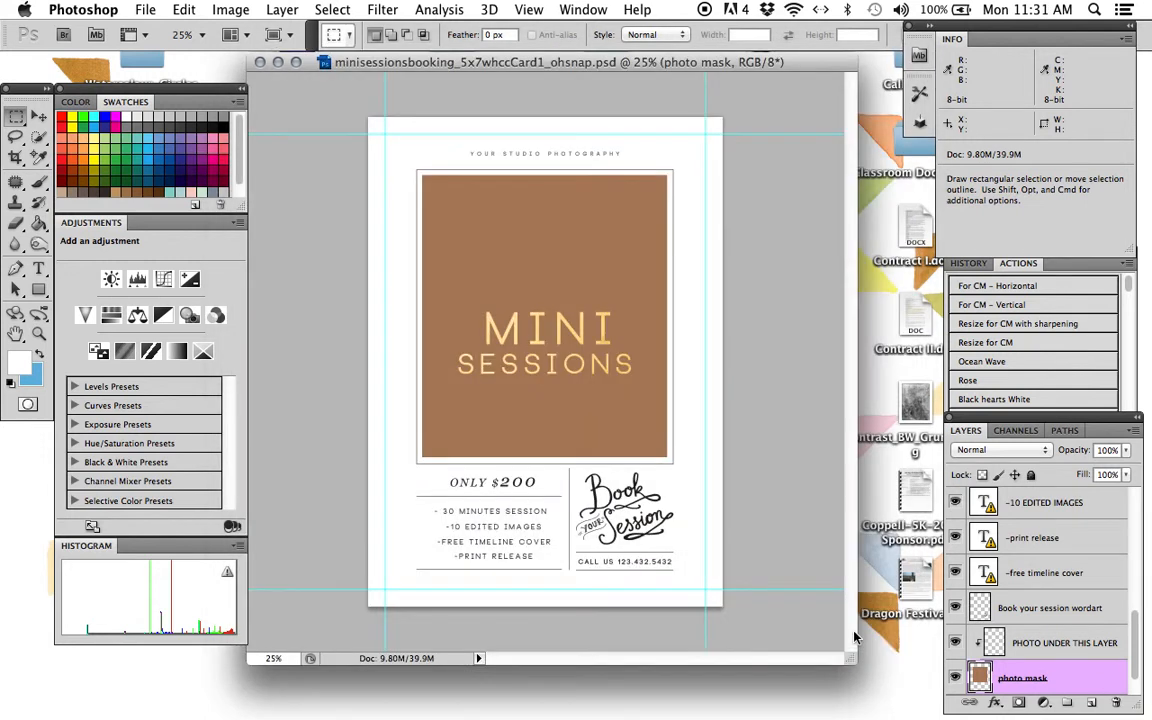
# Return to the card template and review its upper layers one by one, from the CALL US text to the gold texture overlay copy.
pyautogui.hotkey('ctrl', 'Tab')
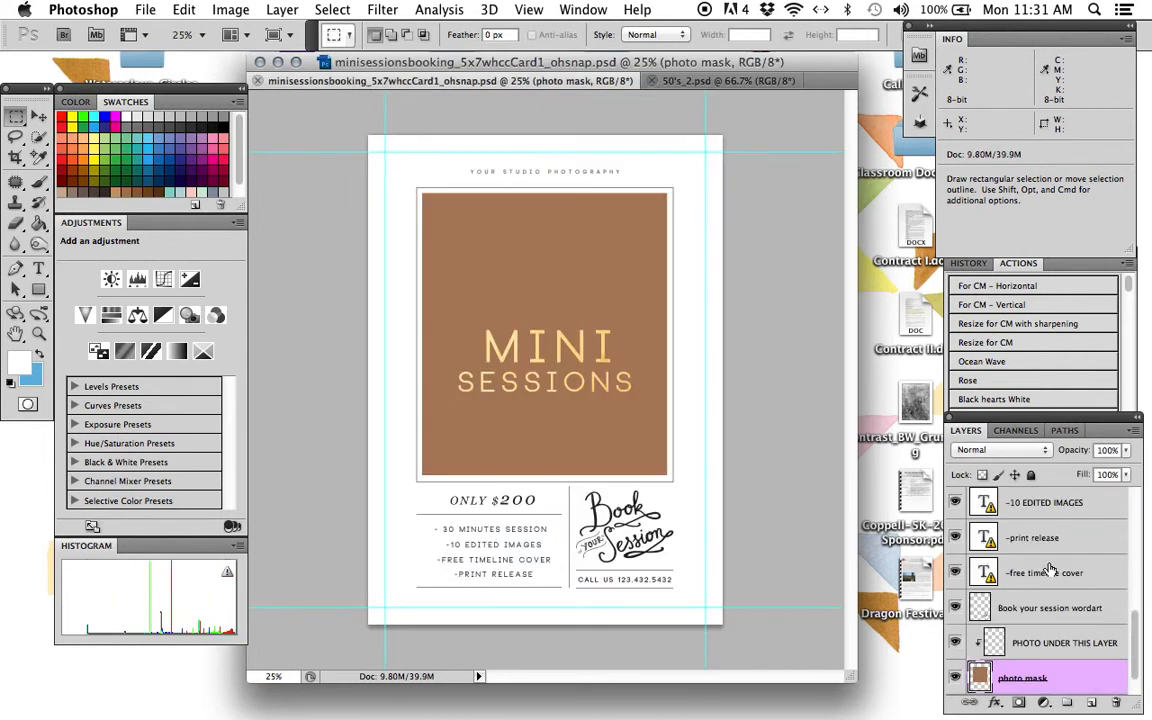
pyautogui.scroll(10, 1040, 537)
pyautogui.click(1040, 505)
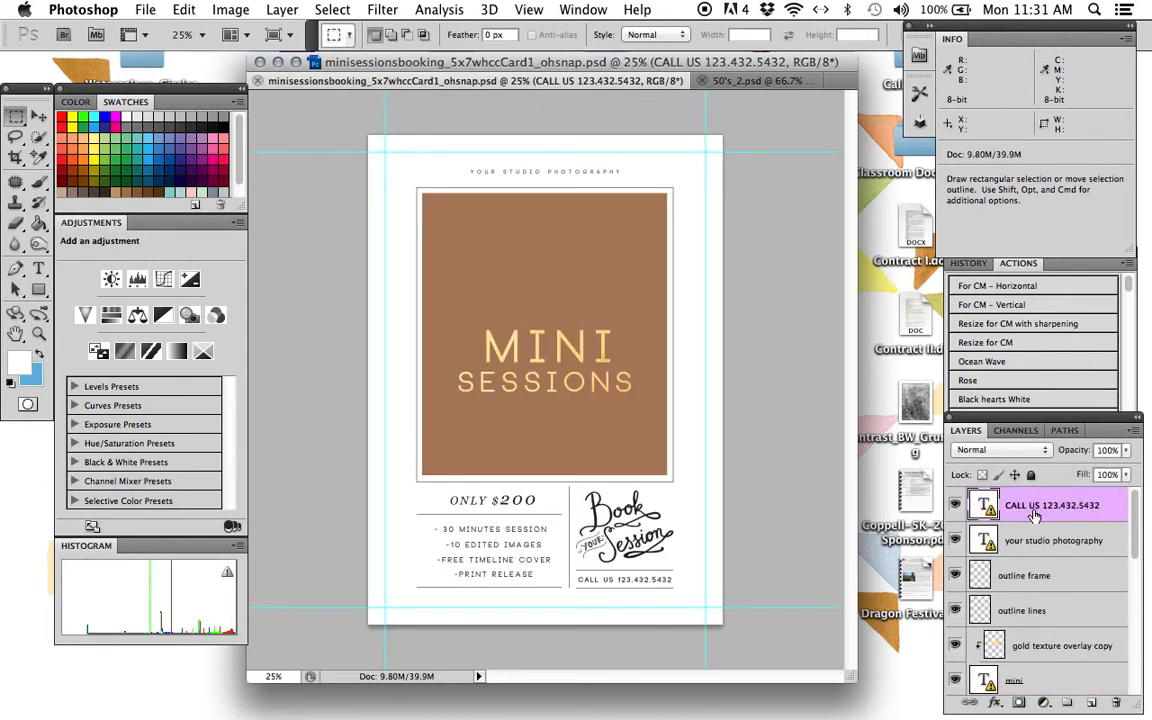
pyautogui.click(1036, 542)
pyautogui.click(1036, 576)
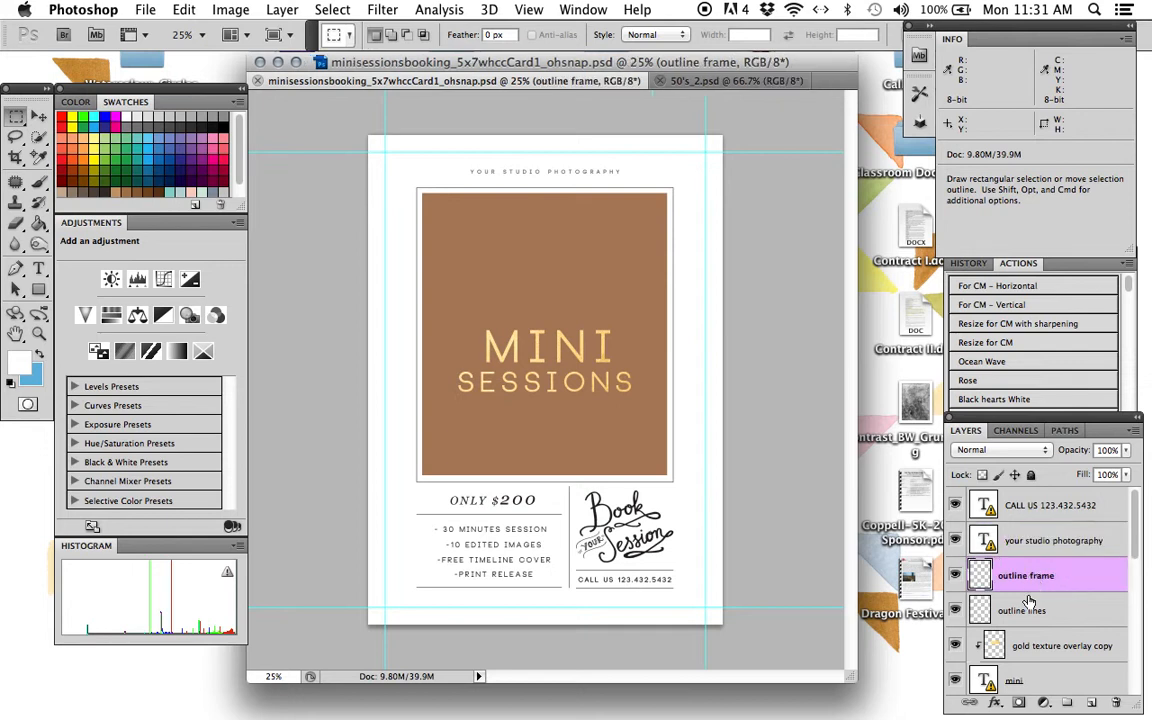
pyautogui.click(1036, 610)
pyautogui.click(1035, 645)
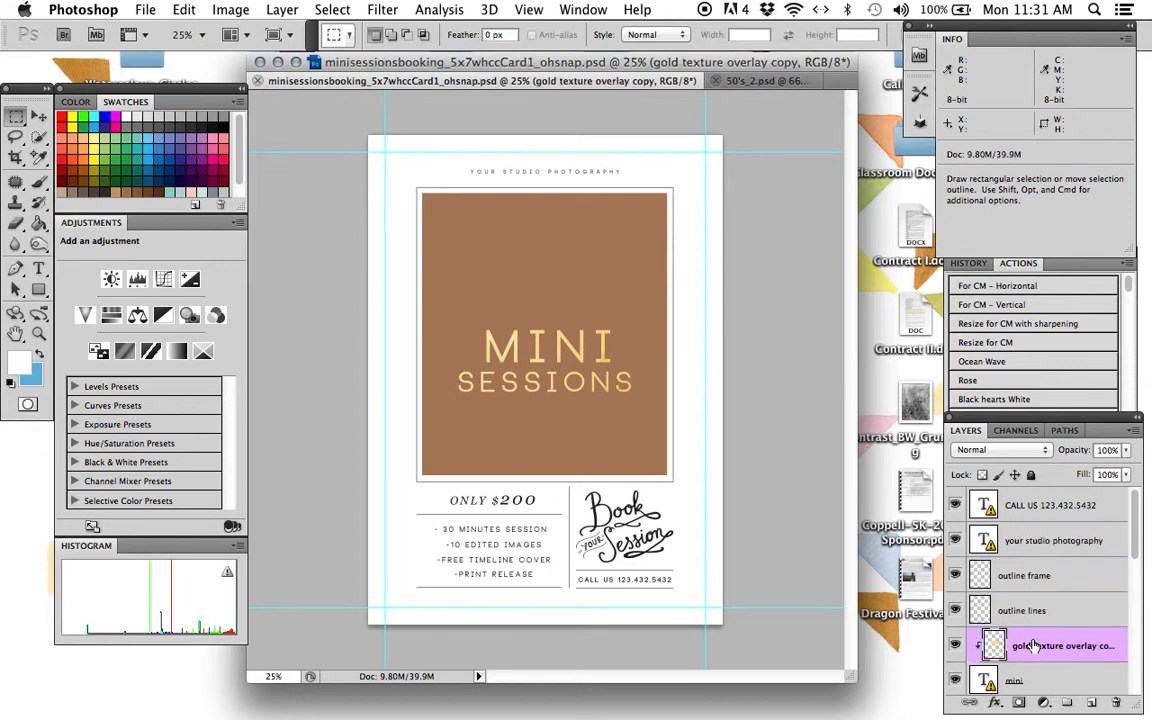
# Toggle the visibility of the CALL US text layer off and on to check what it contains.
pyautogui.click(985, 505)
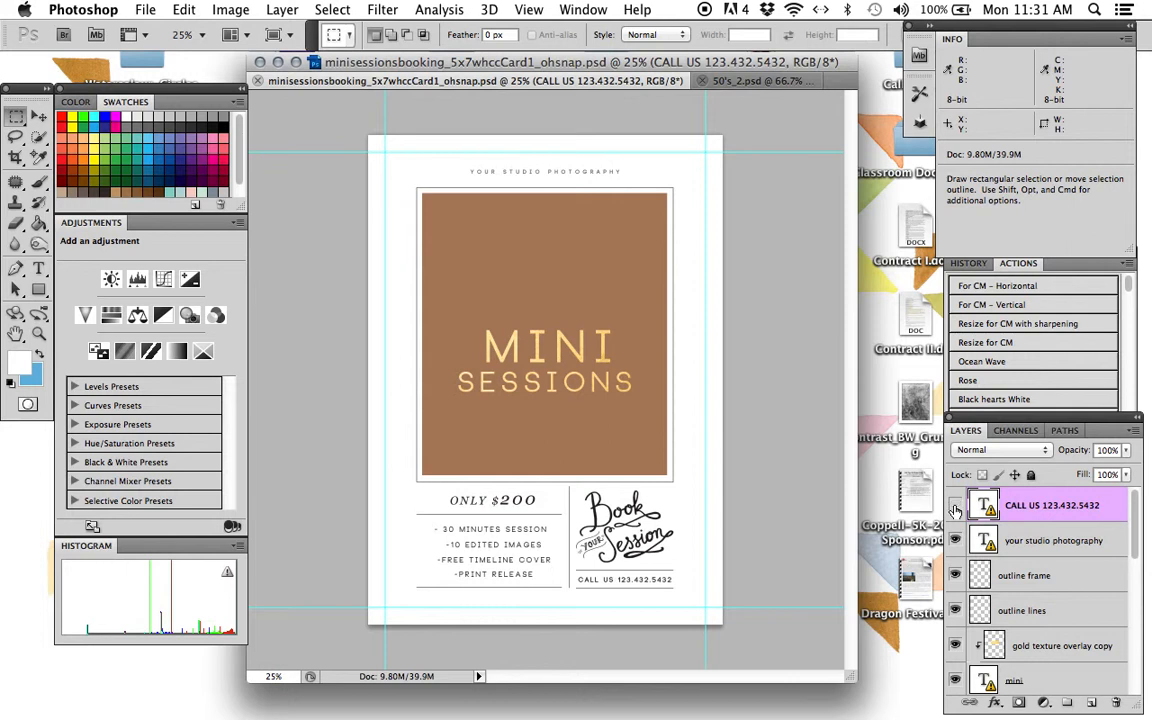
pyautogui.click(955, 510)
pyautogui.click(955, 510)
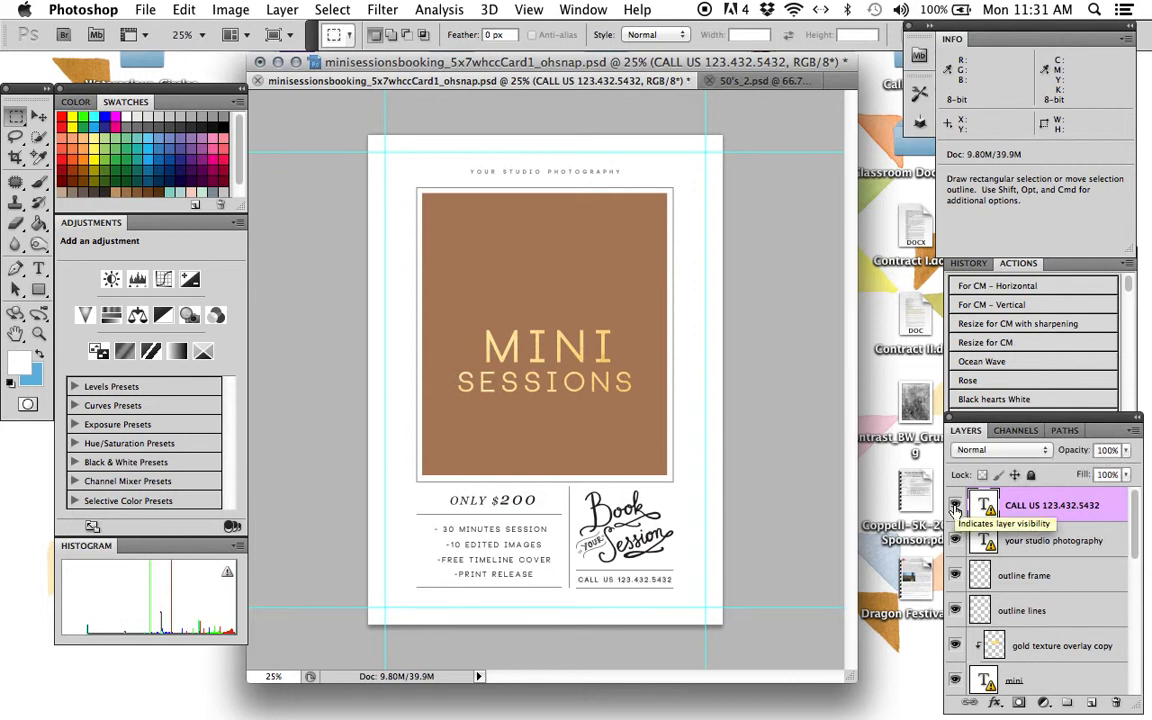
pyautogui.click(955, 510)
pyautogui.click(955, 510)
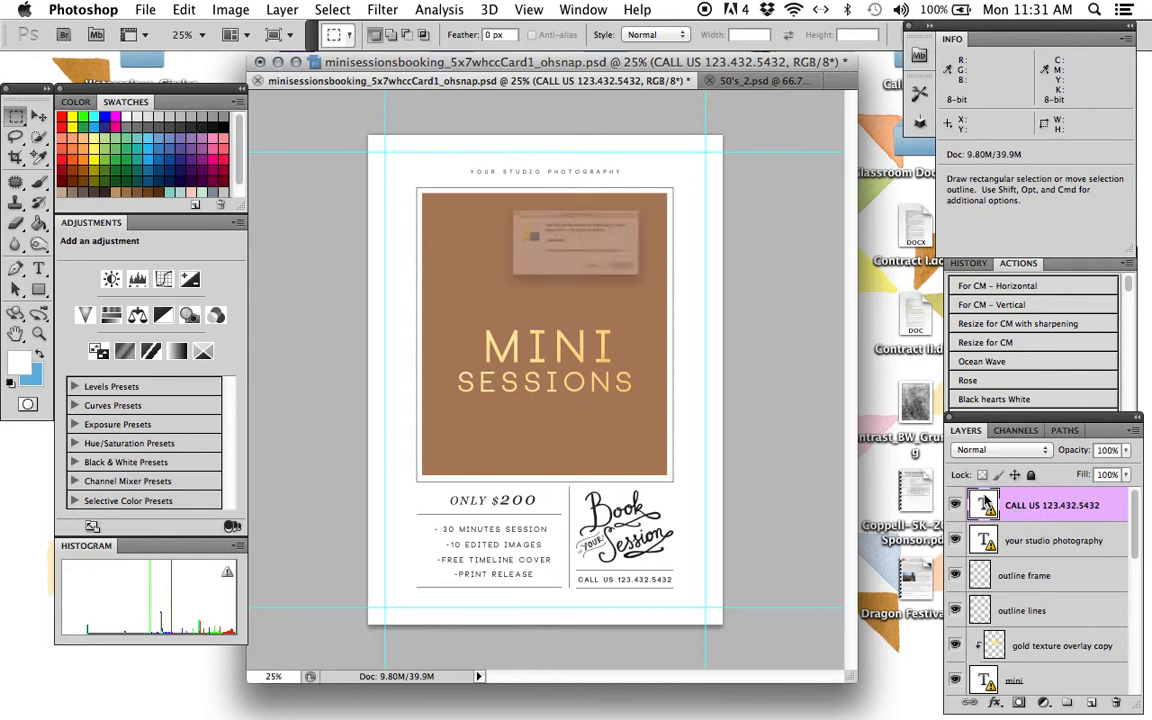
# Activate the Type tool and open the CALL US text layer for editing, accepting substitution of its missing Code Bold font.
pyautogui.doubleClick(986, 505)
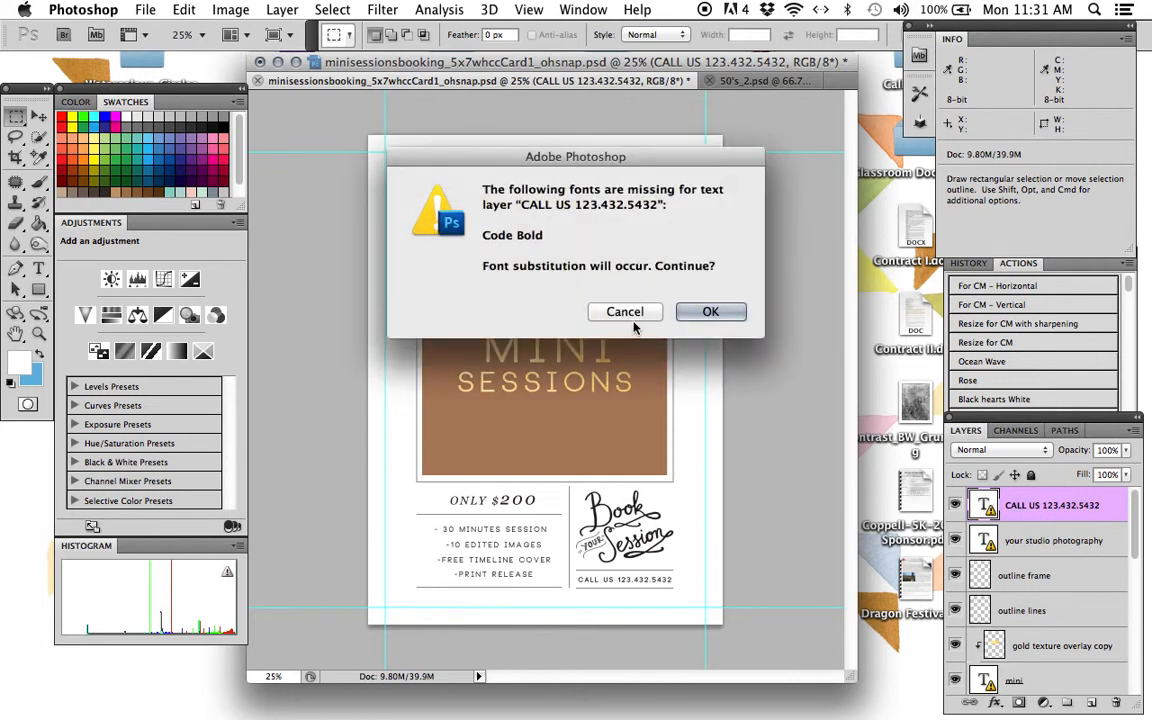
pyautogui.click(707, 316)
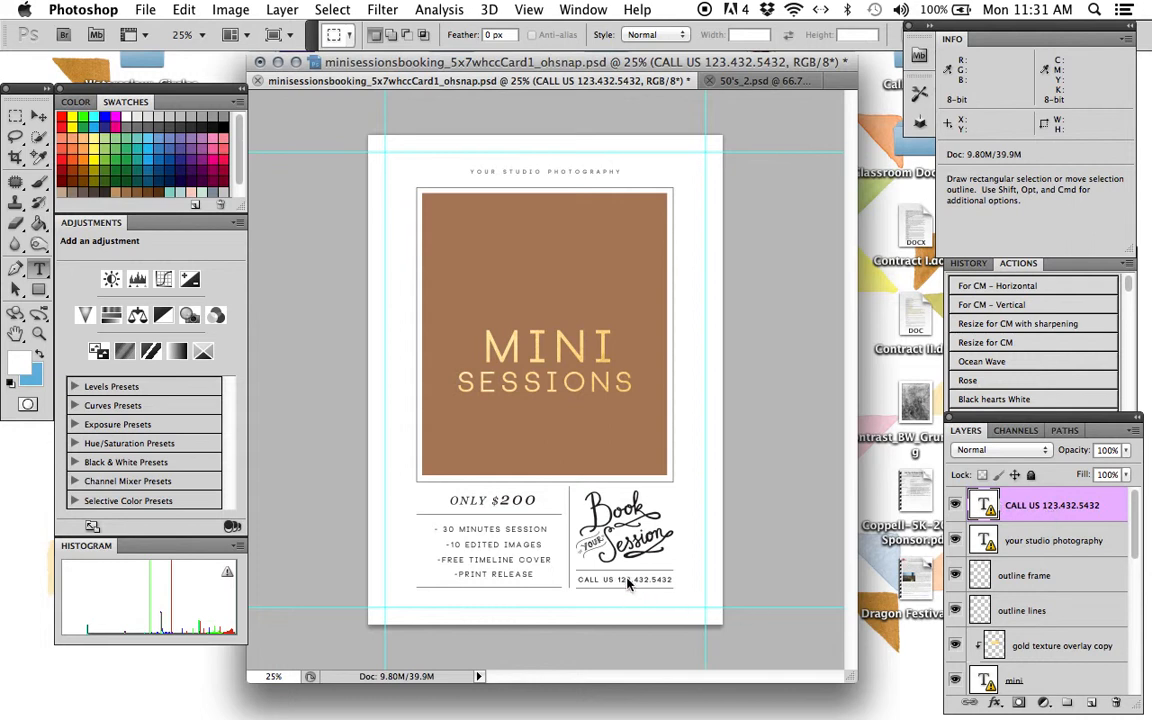
pyautogui.click(40, 268)
pyautogui.doubleClick(983, 505)
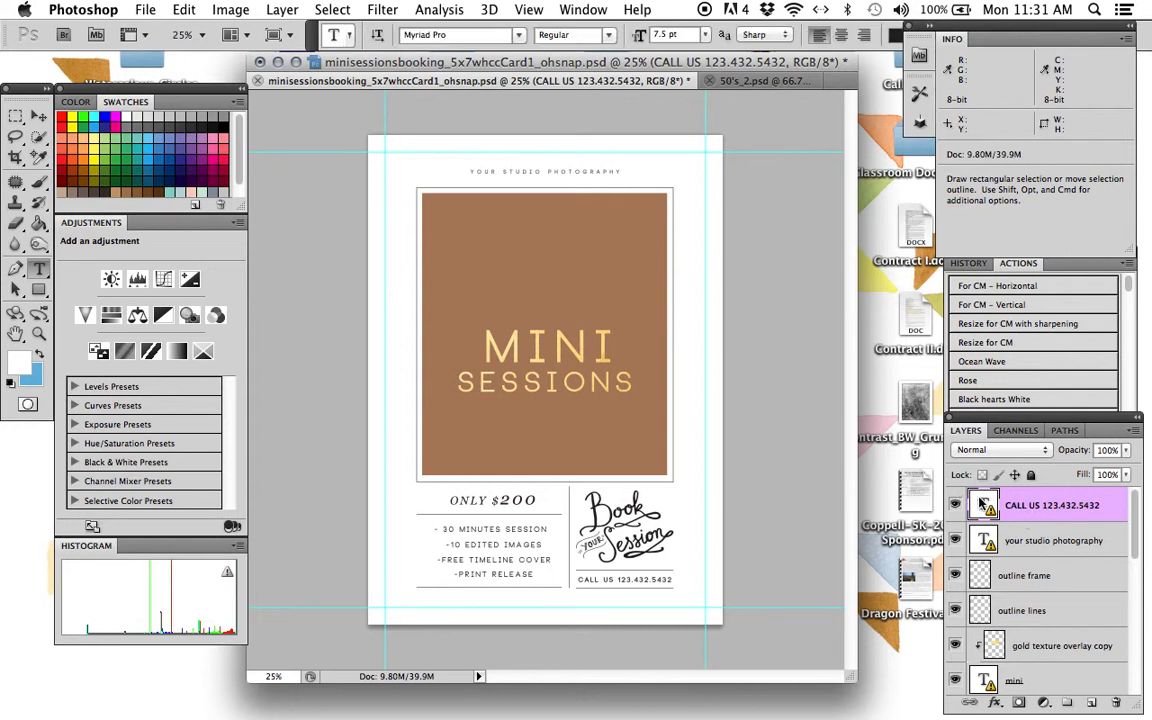
pyautogui.press('Escape')
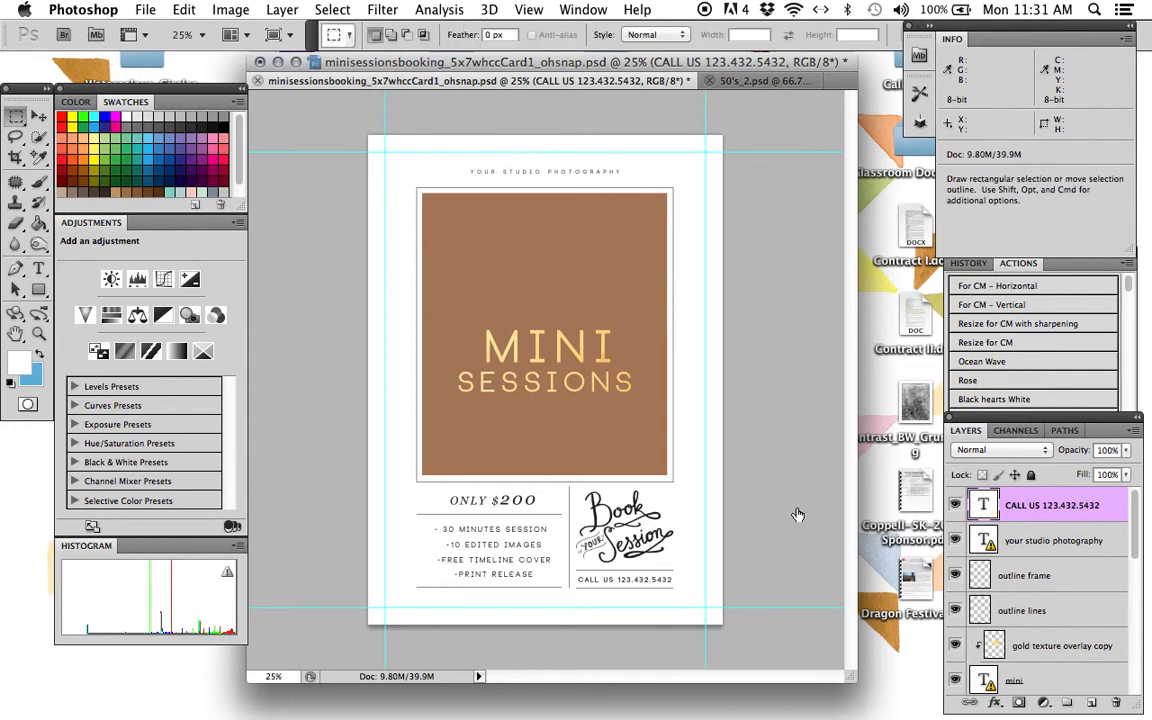
pyautogui.doubleClick(977, 509)
pyautogui.doubleClick(984, 508)
pyautogui.press('Return')
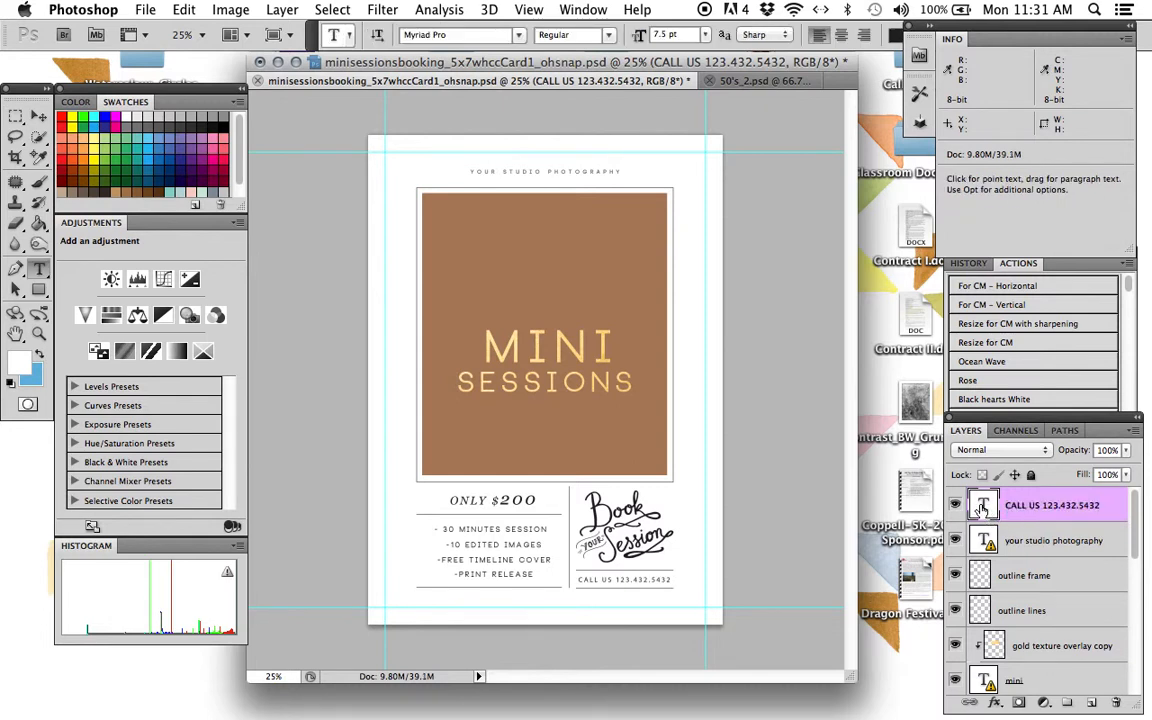
# Replace the placeholder phone number in the CALL US text with the studio's phone number and commit the edit.
pyautogui.doubleClick(983, 508)
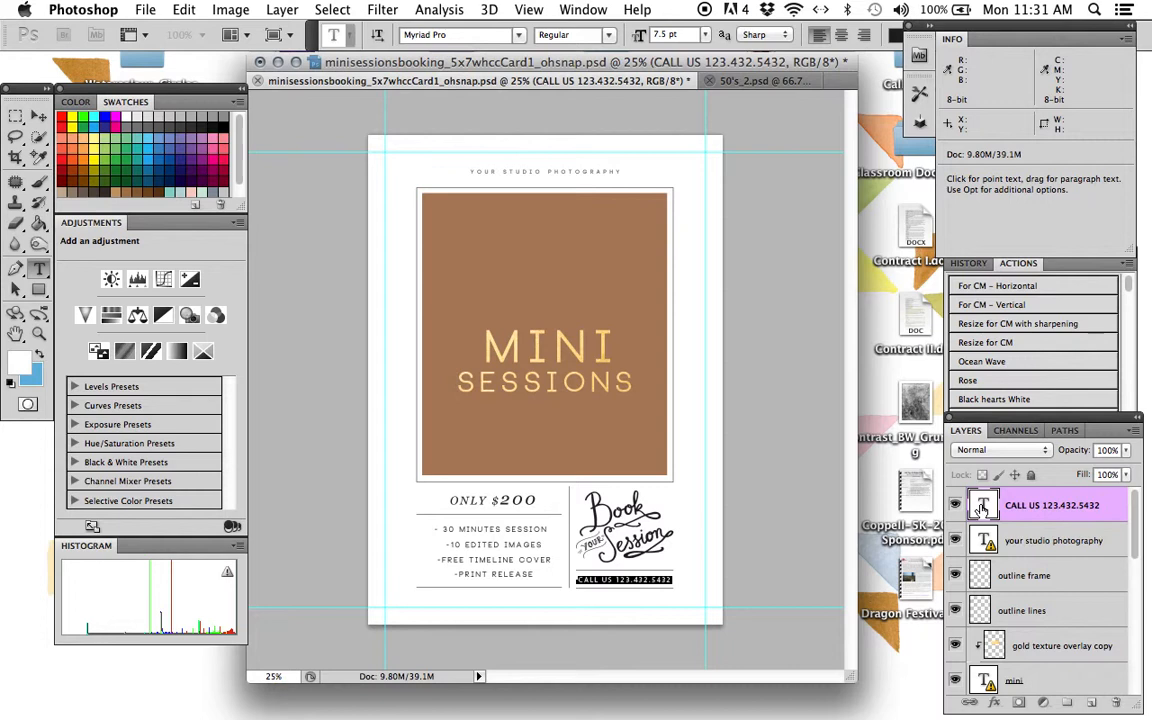
pyautogui.click(658, 578)
pyautogui.moveTo(672, 580); pyautogui.dragTo(616, 580)
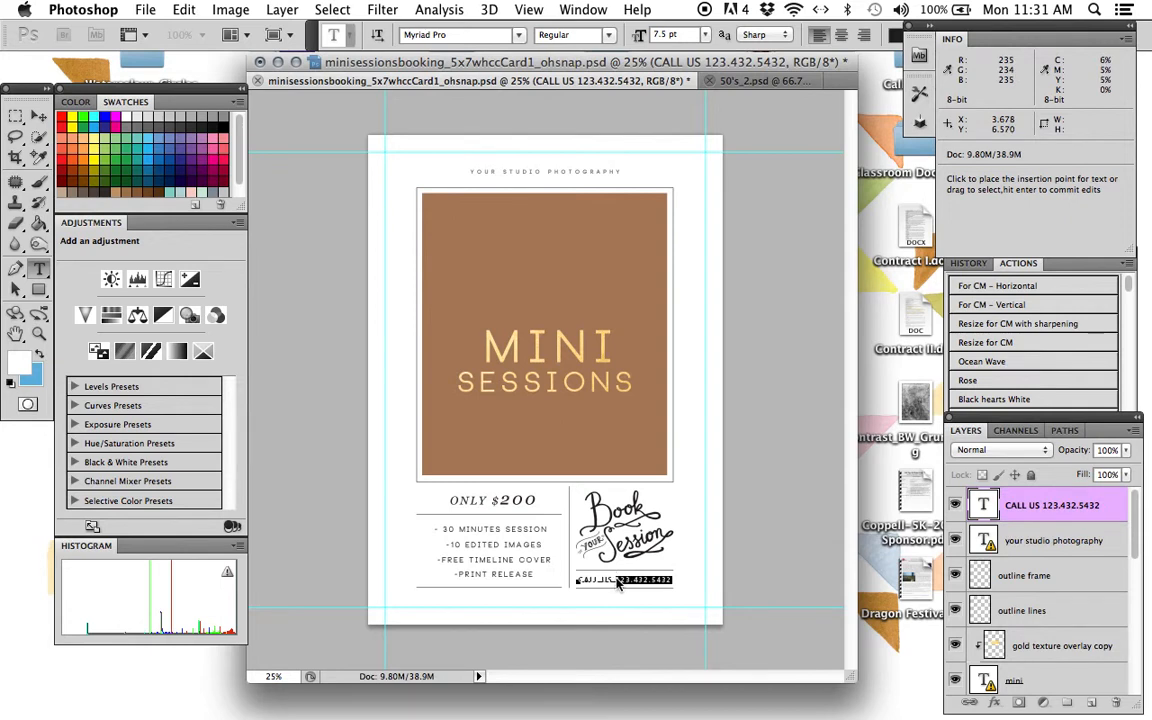
pyautogui.press('BackSpace')
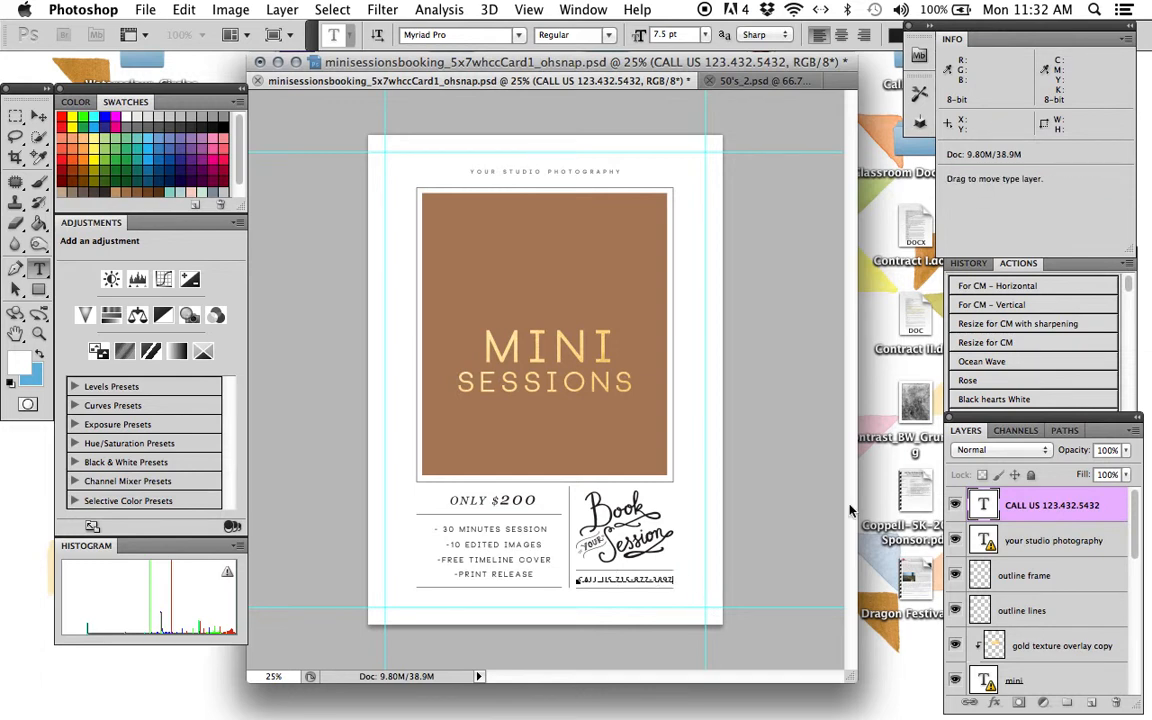
pyautogui.press('KP_Enter')
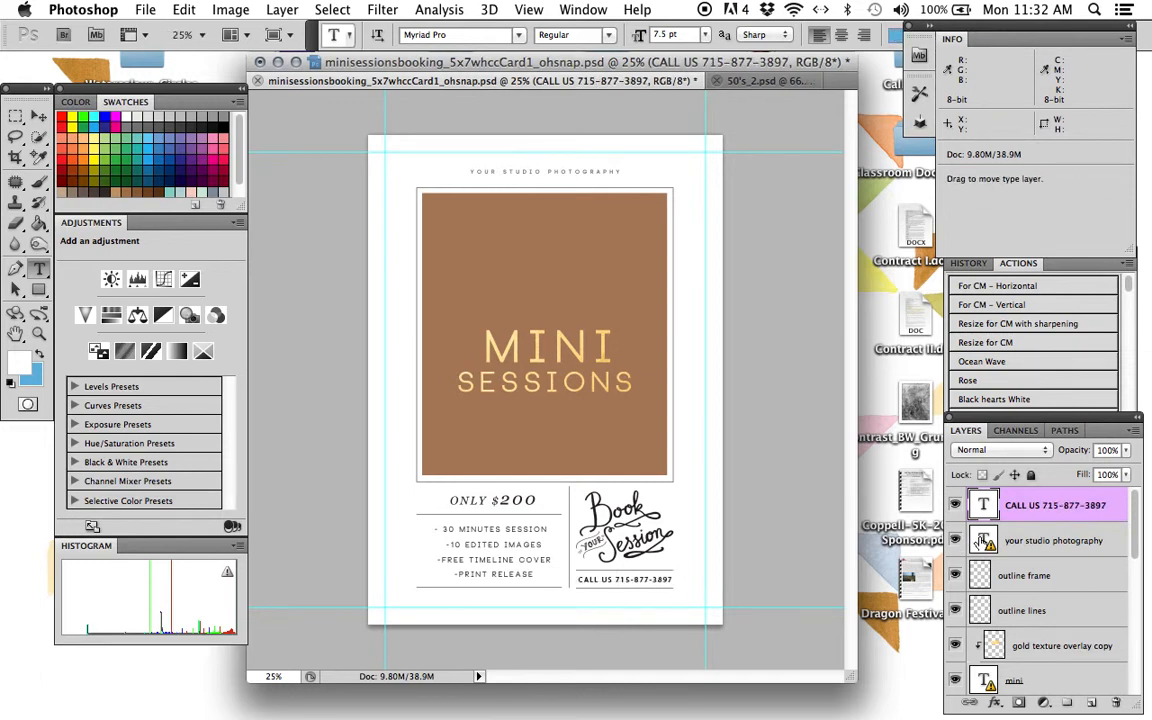
# Toggle the visibility of the "your studio photography" layer to check which text on the card it holds.
pyautogui.click(983, 540)
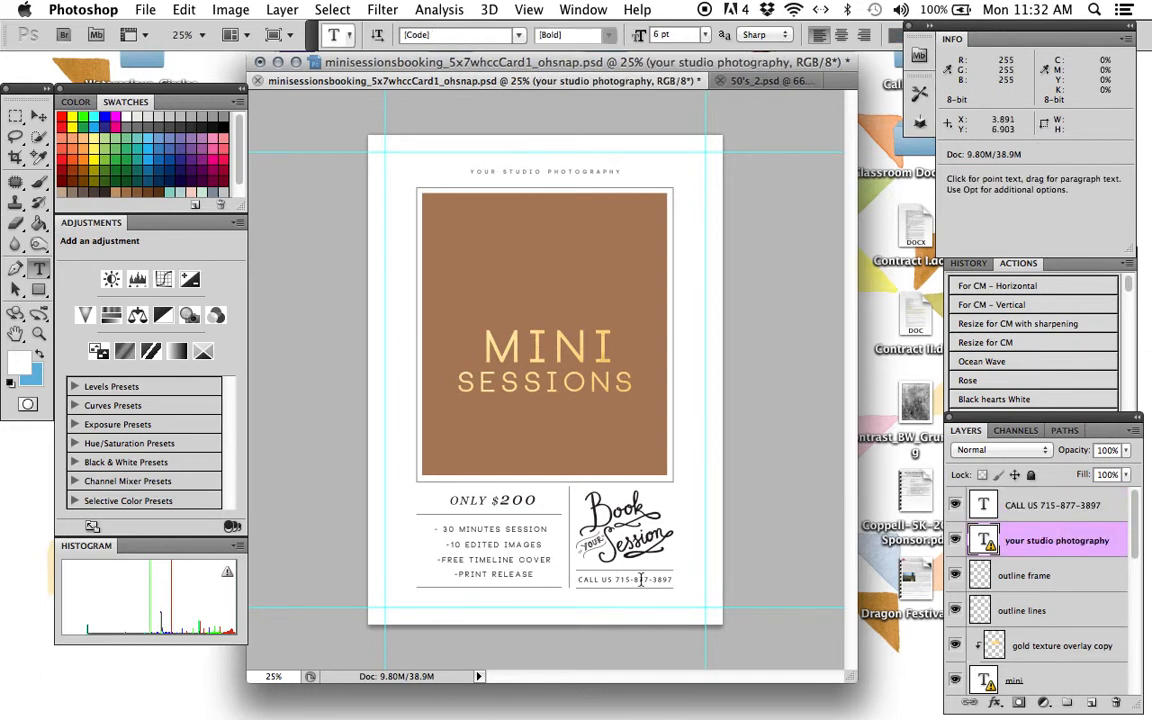
pyautogui.click(956, 542)
pyautogui.click(956, 542)
pyautogui.click(957, 544)
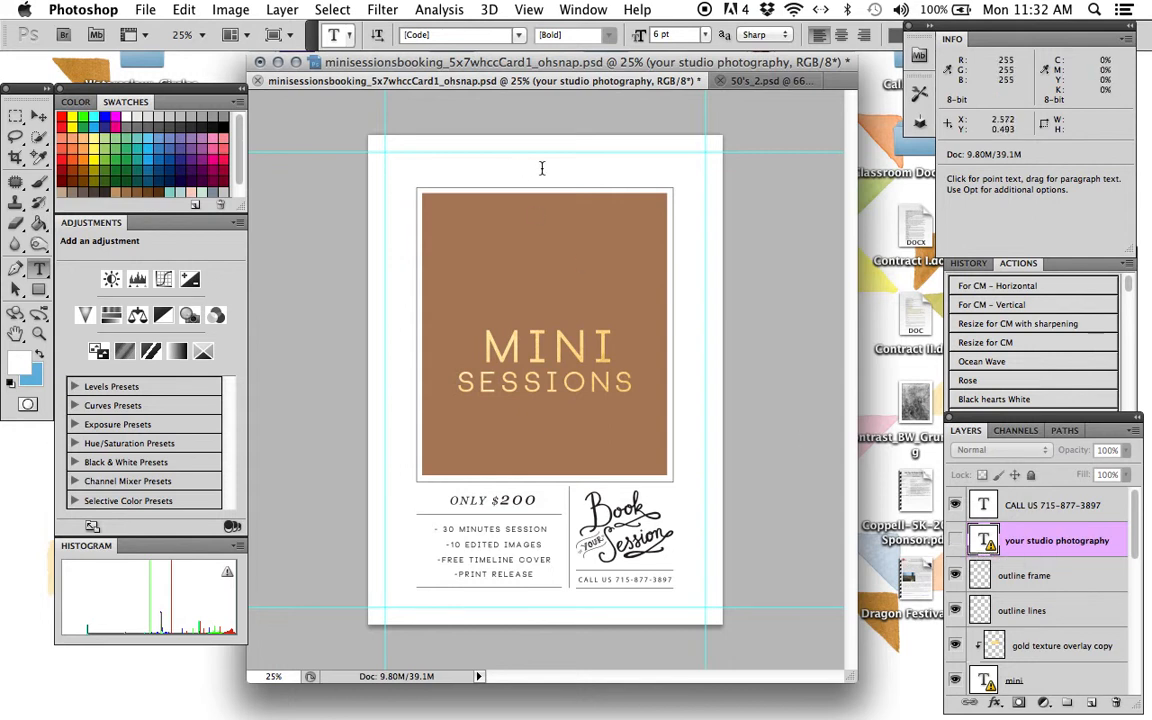
pyautogui.click(955, 542)
pyautogui.click(956, 543)
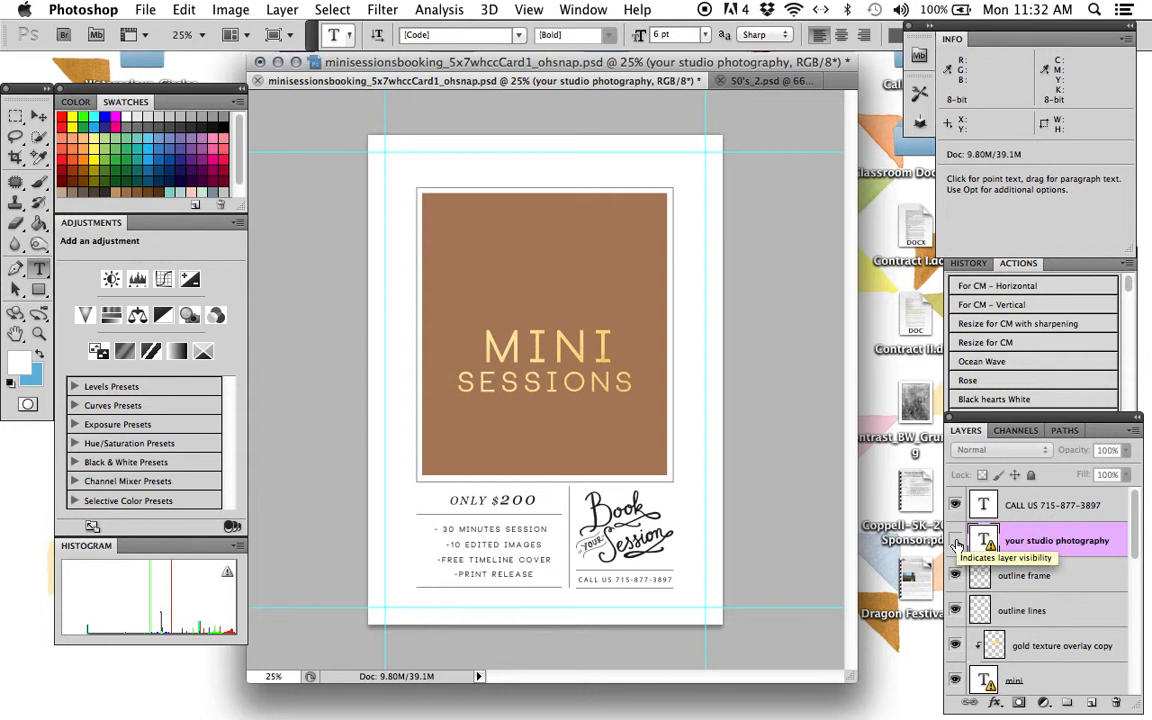
pyautogui.click(956, 543)
# Replace the "your studio photography" text with "Crystal Clear Photography", accepting substitution of the missing Code Bold font.
pyautogui.doubleClick(983, 541)
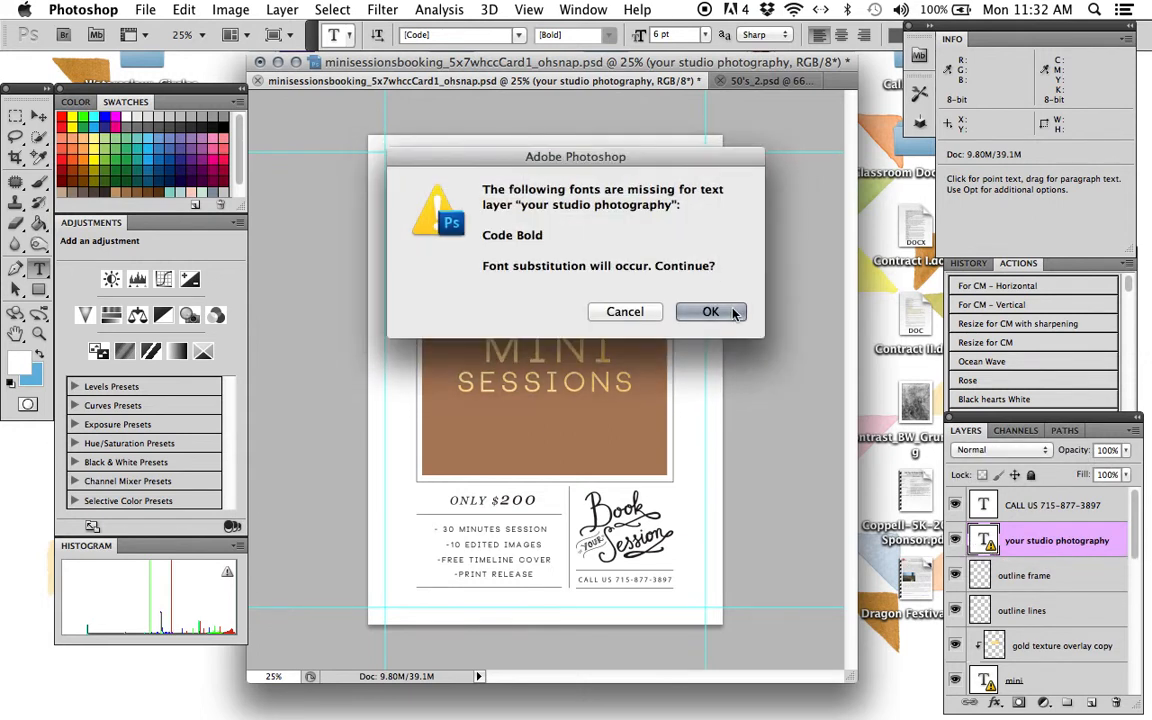
pyautogui.click(710, 312)
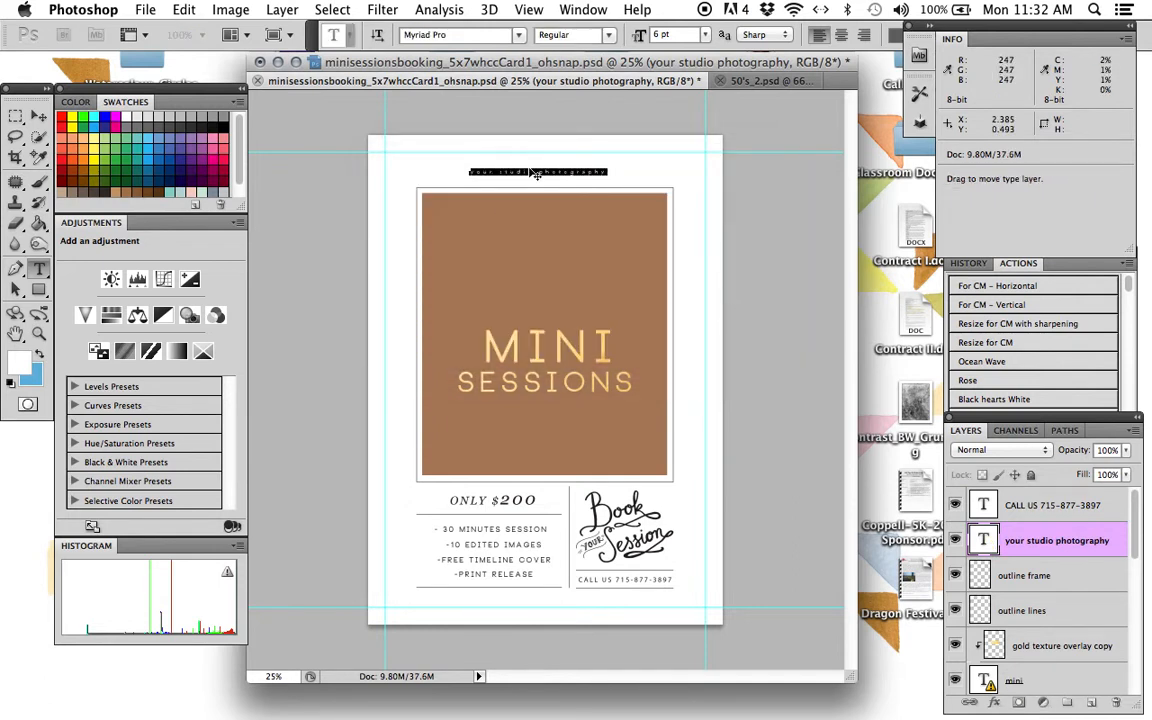
pyautogui.press('BackSpace')
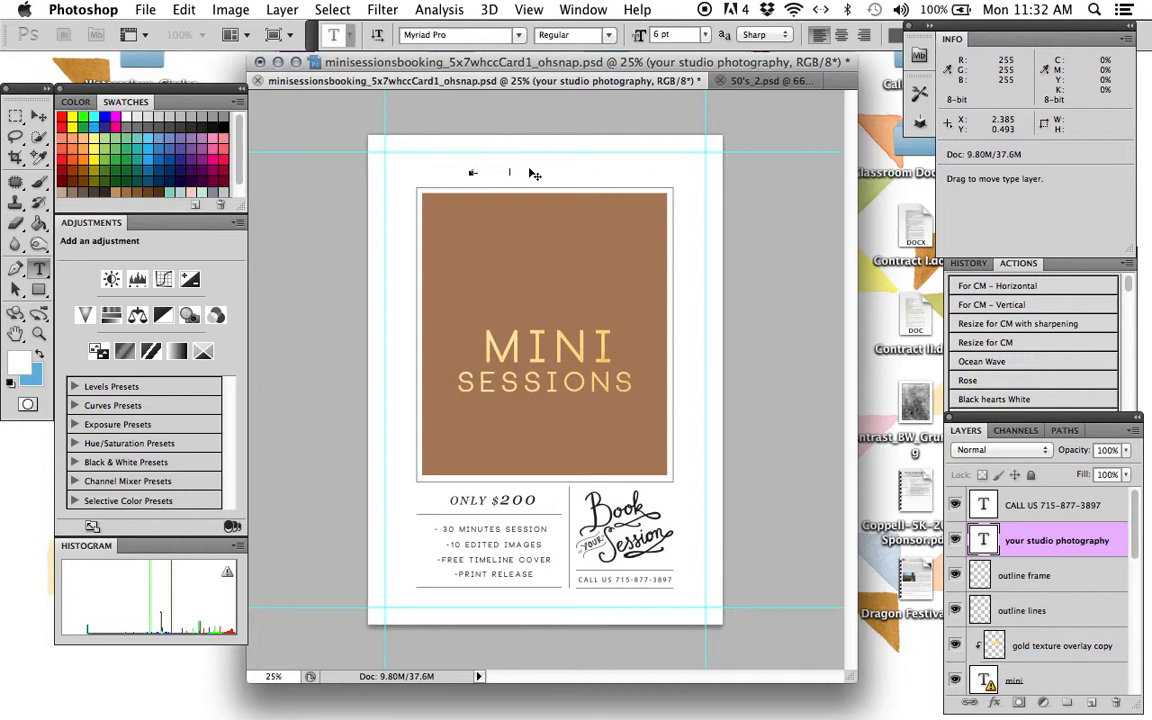
pyautogui.write('Your Studio Photographyraphy')
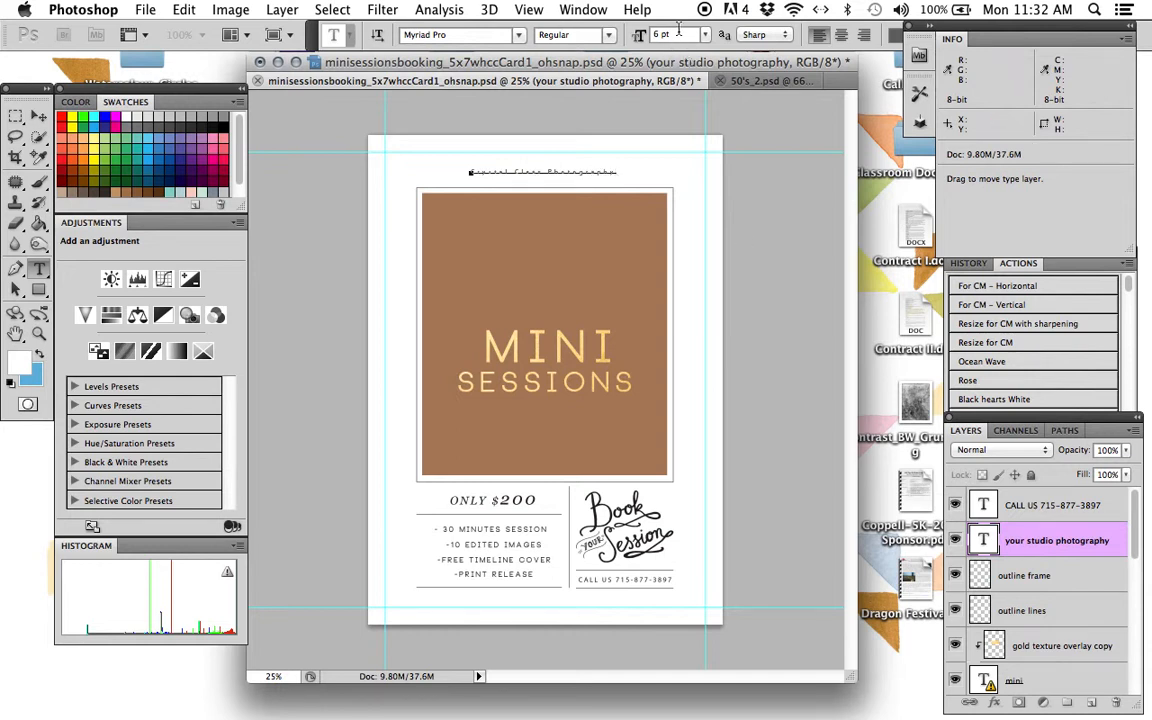
# Set the studio name's font size to 10 pt and move the text so it sits centered above the photo frame.
pyautogui.moveTo(613, 172); pyautogui.dragTo(444, 170)
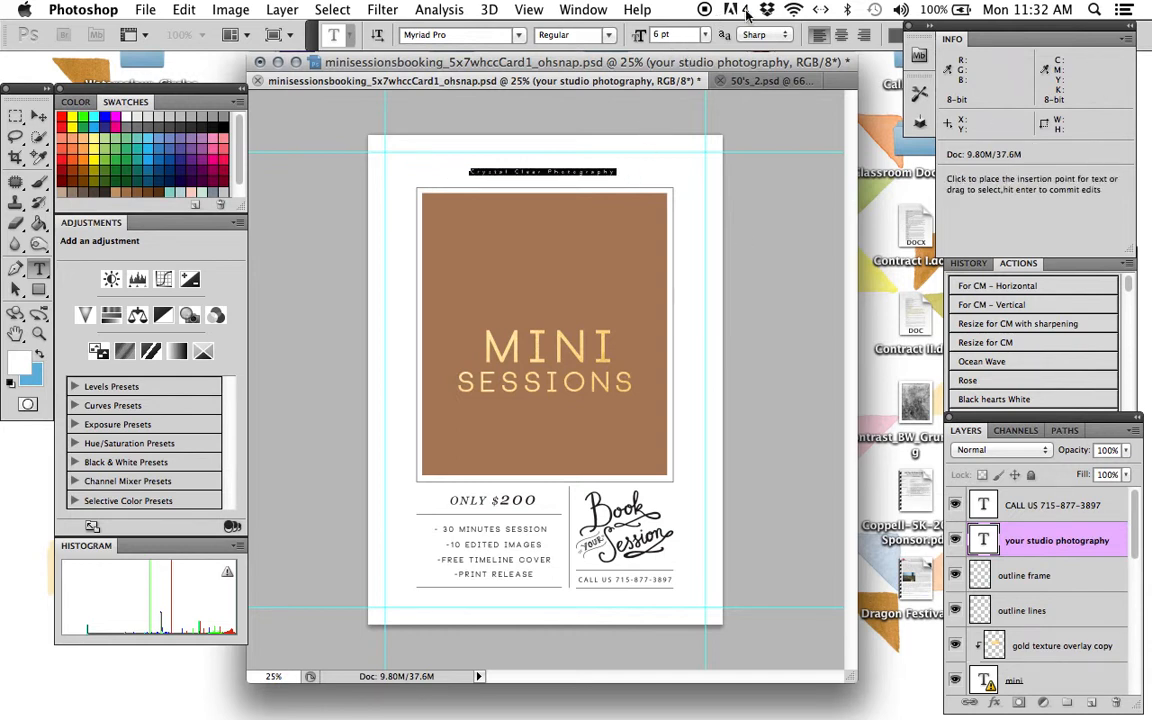
pyautogui.click(704, 34)
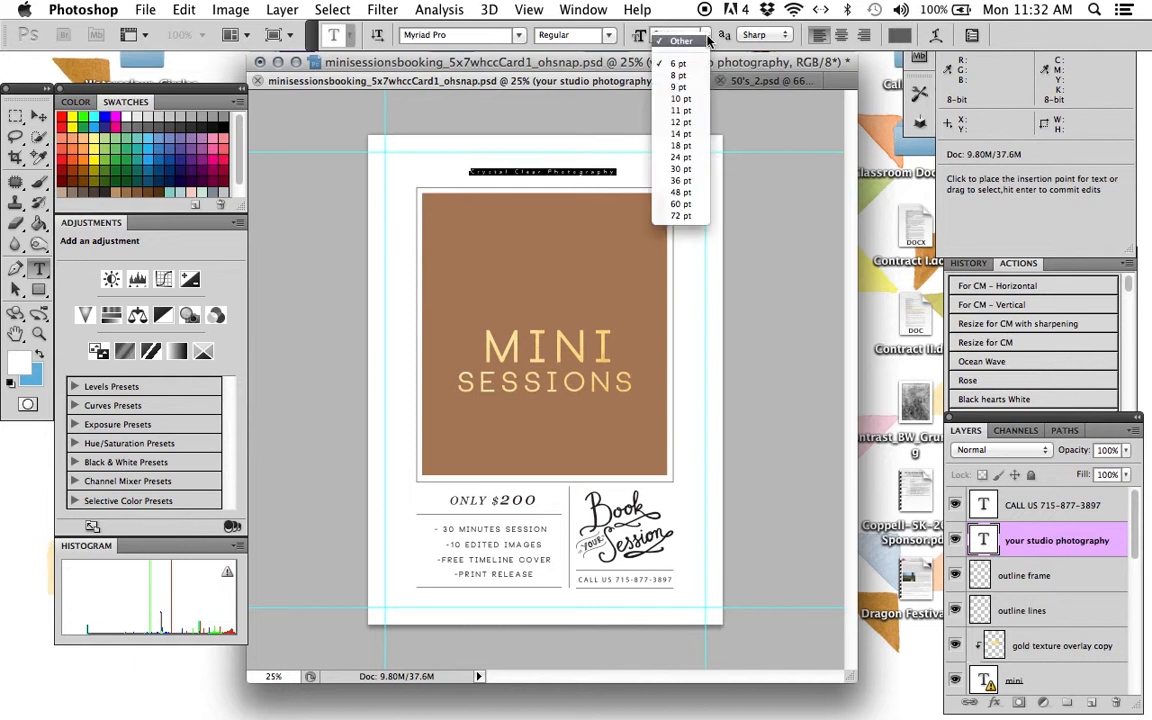
pyautogui.click(694, 182)
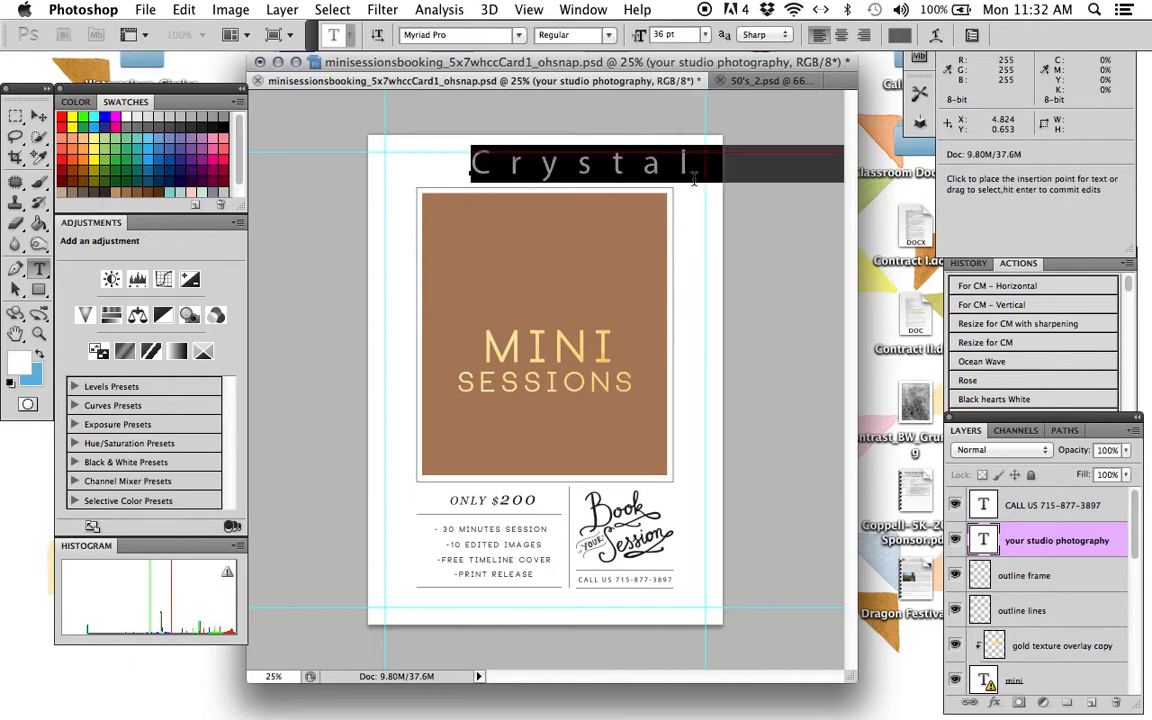
pyautogui.click(705, 35)
pyautogui.click(625, 131)
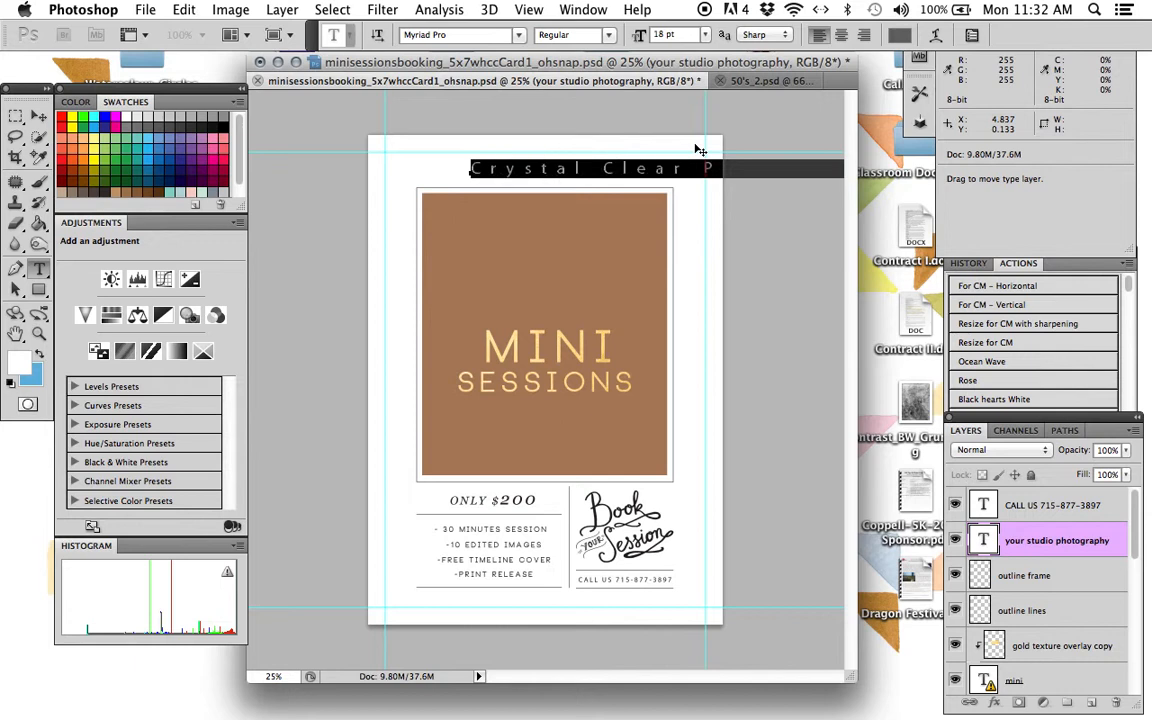
pyautogui.click(705, 35)
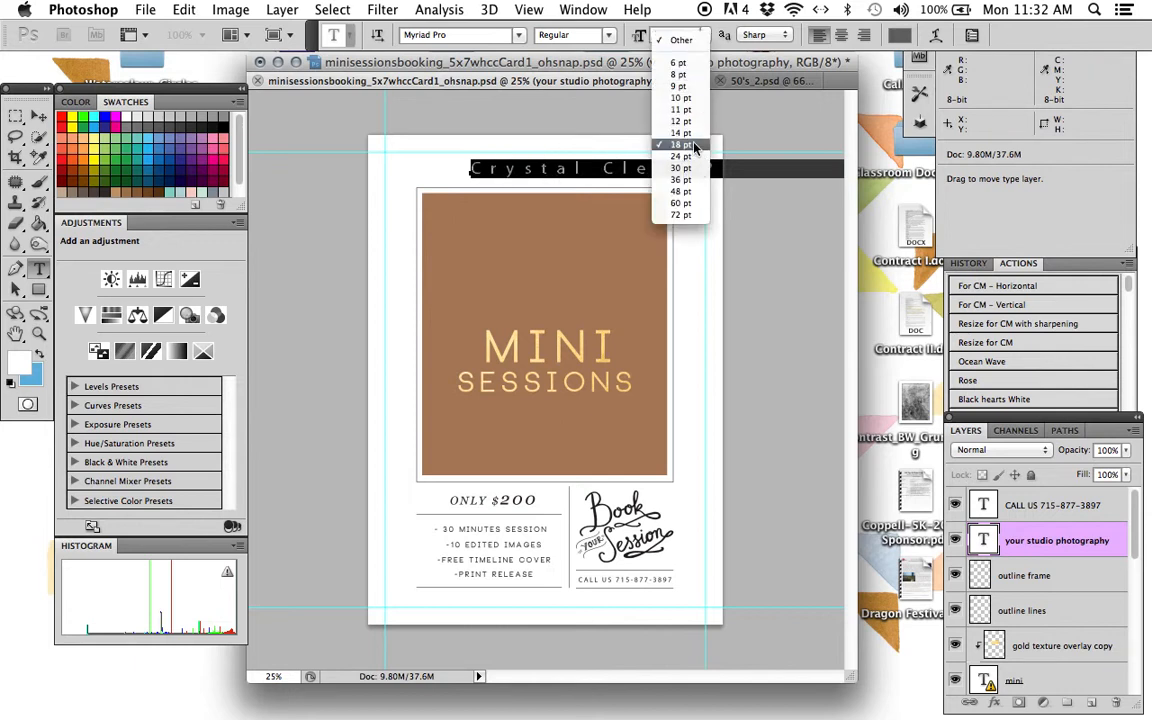
pyautogui.click(680, 121)
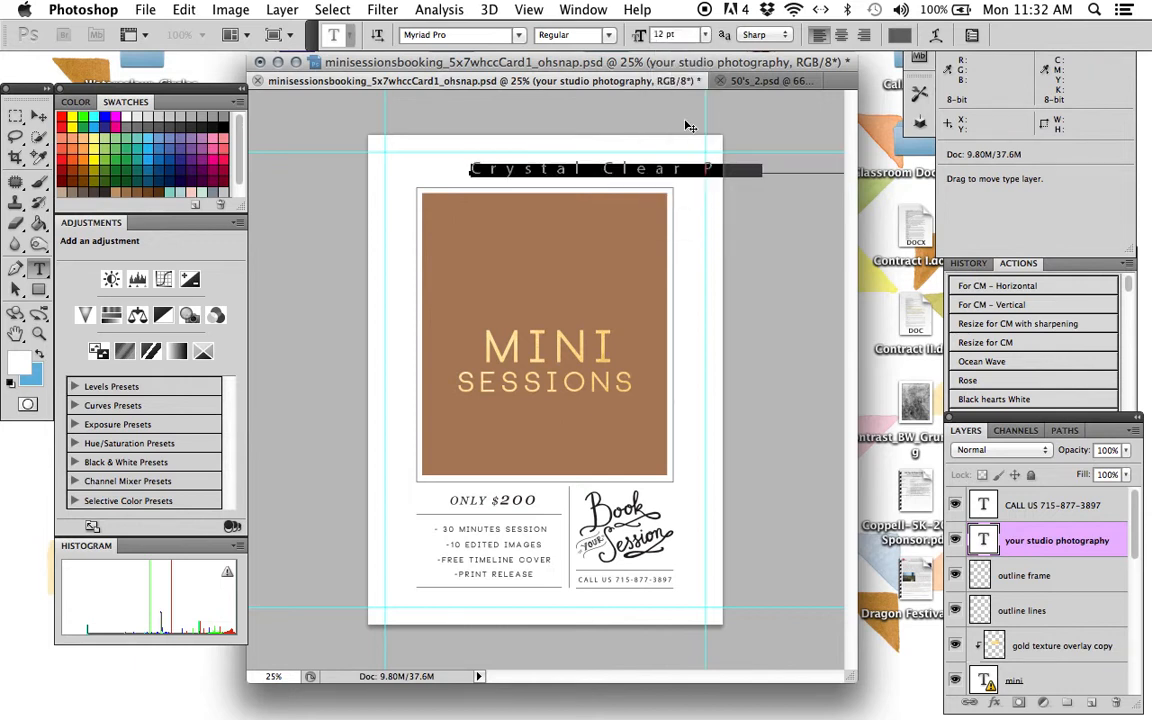
pyautogui.click(705, 35)
pyautogui.click(615, 93)
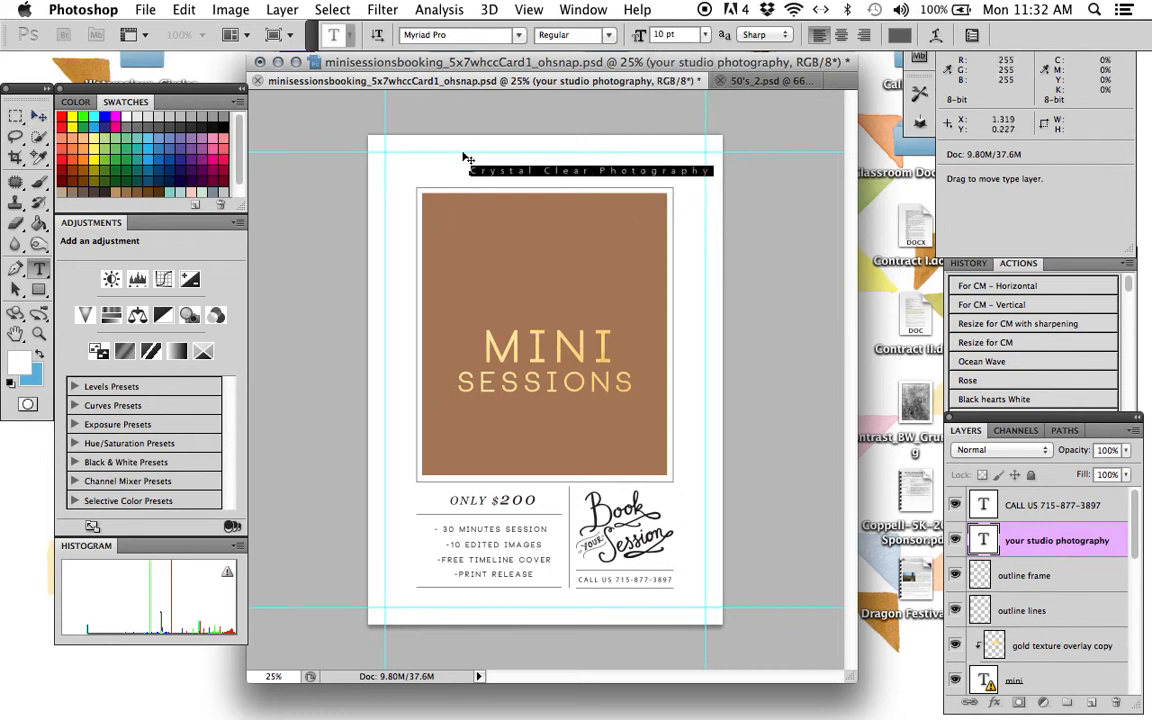
pyautogui.click(38, 118)
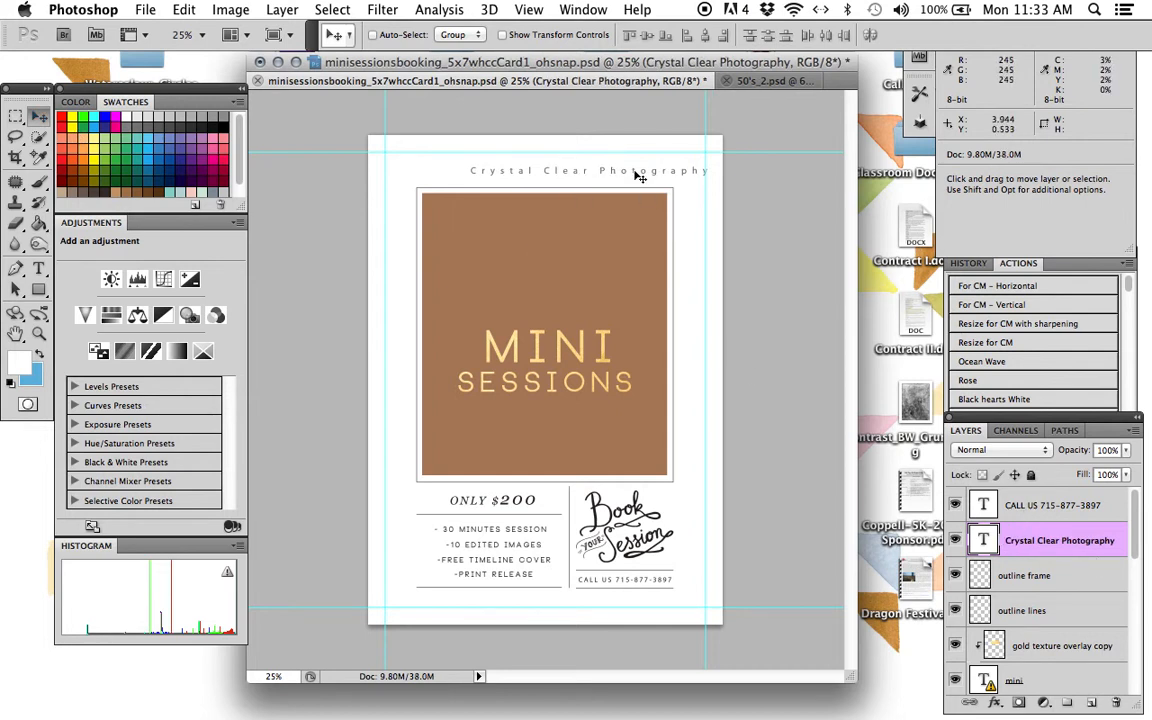
pyautogui.moveTo(615, 173); pyautogui.dragTo(591, 171)
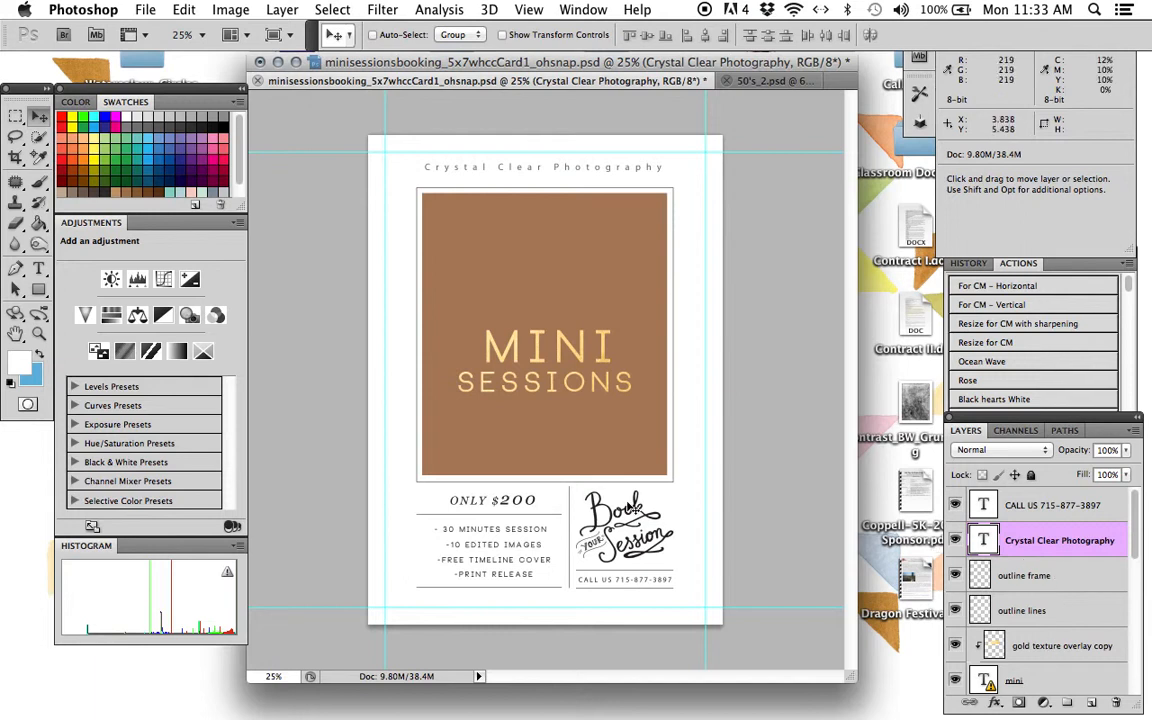
# Toggle the visibility of the outline frame layer off and on to check what it contributes to the card.
pyautogui.click(983, 575)
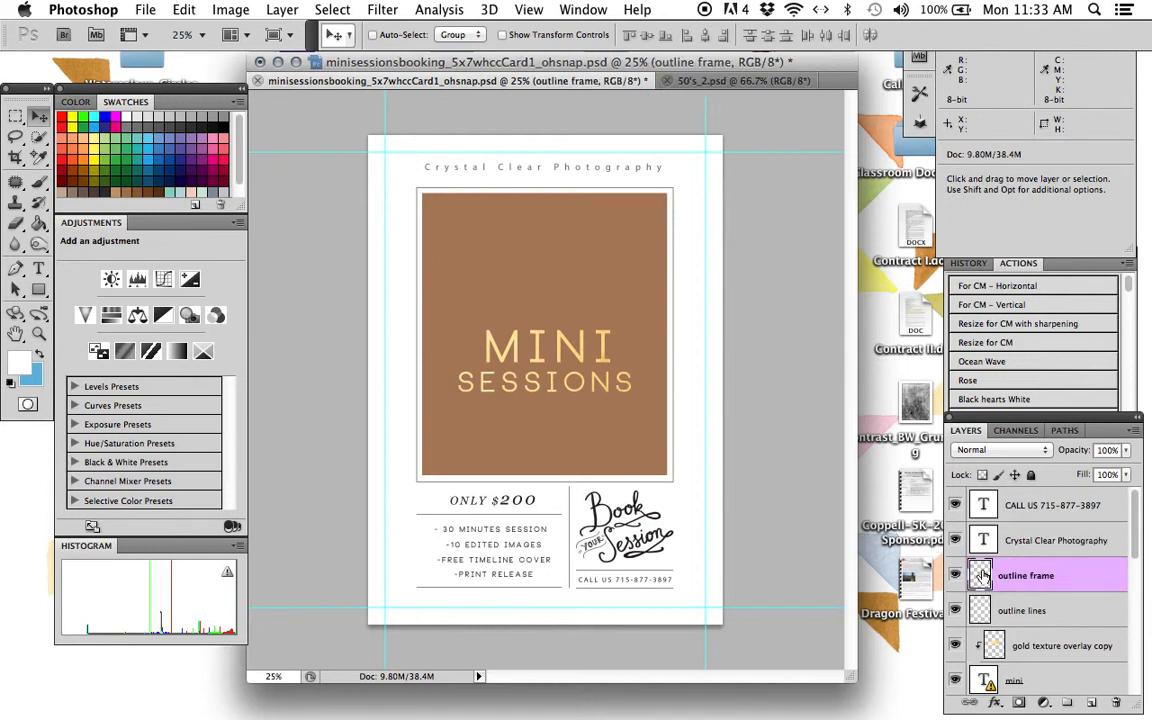
pyautogui.click(956, 576)
pyautogui.click(956, 576)
pyautogui.click(956, 576)
pyautogui.click(956, 576)
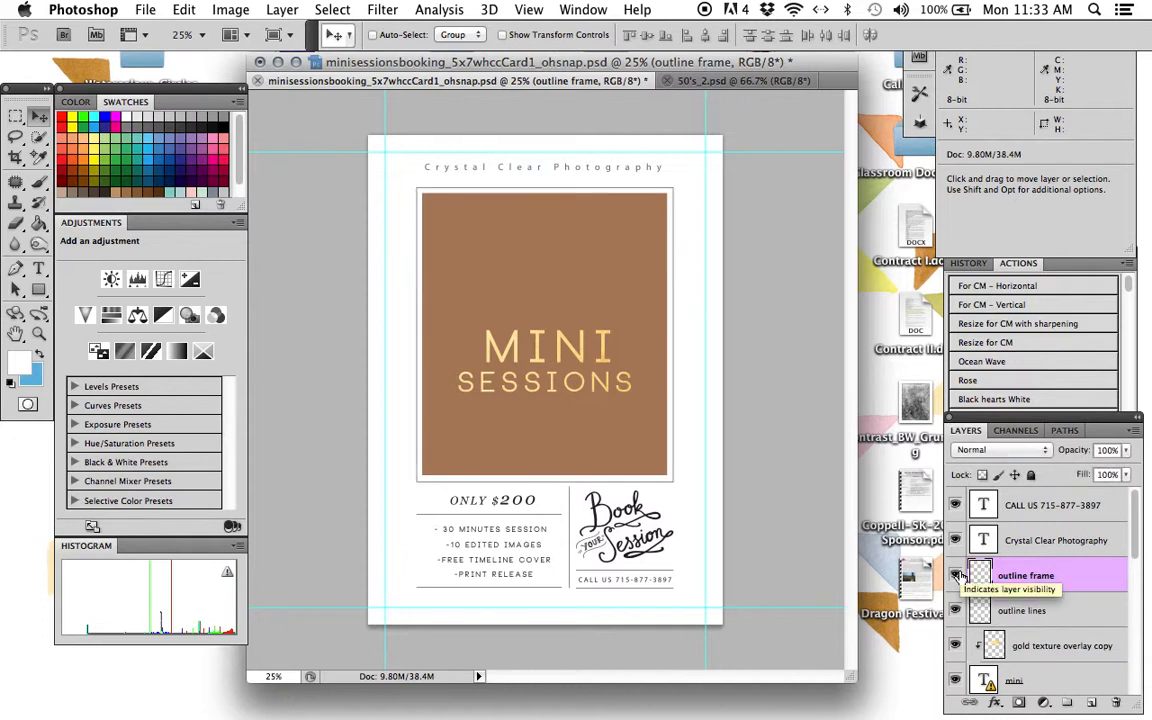
pyautogui.click(956, 576)
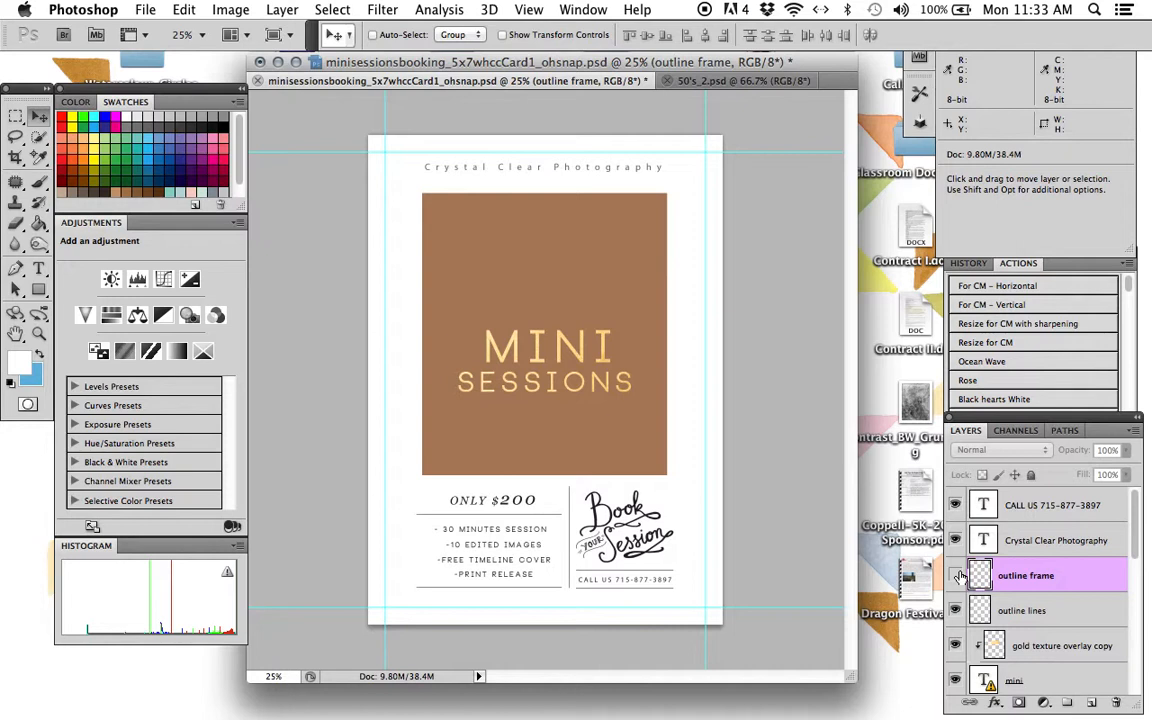
pyautogui.click(957, 576)
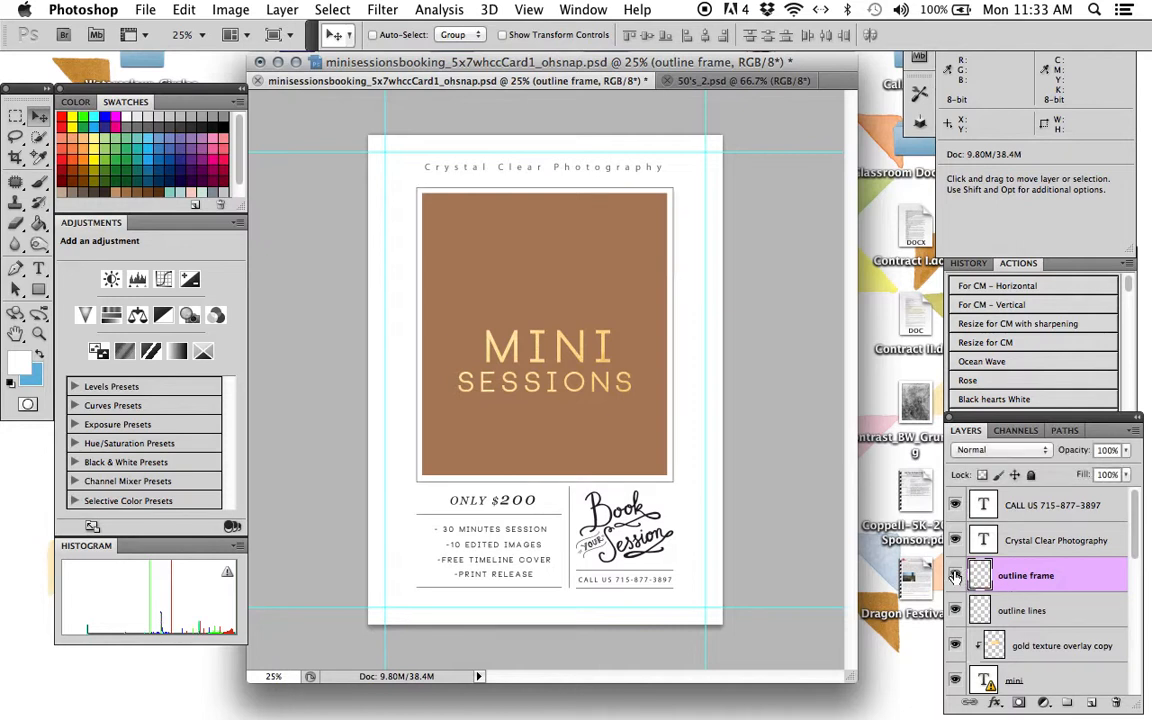
# Review the two gold texture overlay layers and the mini and sessions text layers, toggling visibility to identify their content.
pyautogui.scroll(-2, 1007, 583)
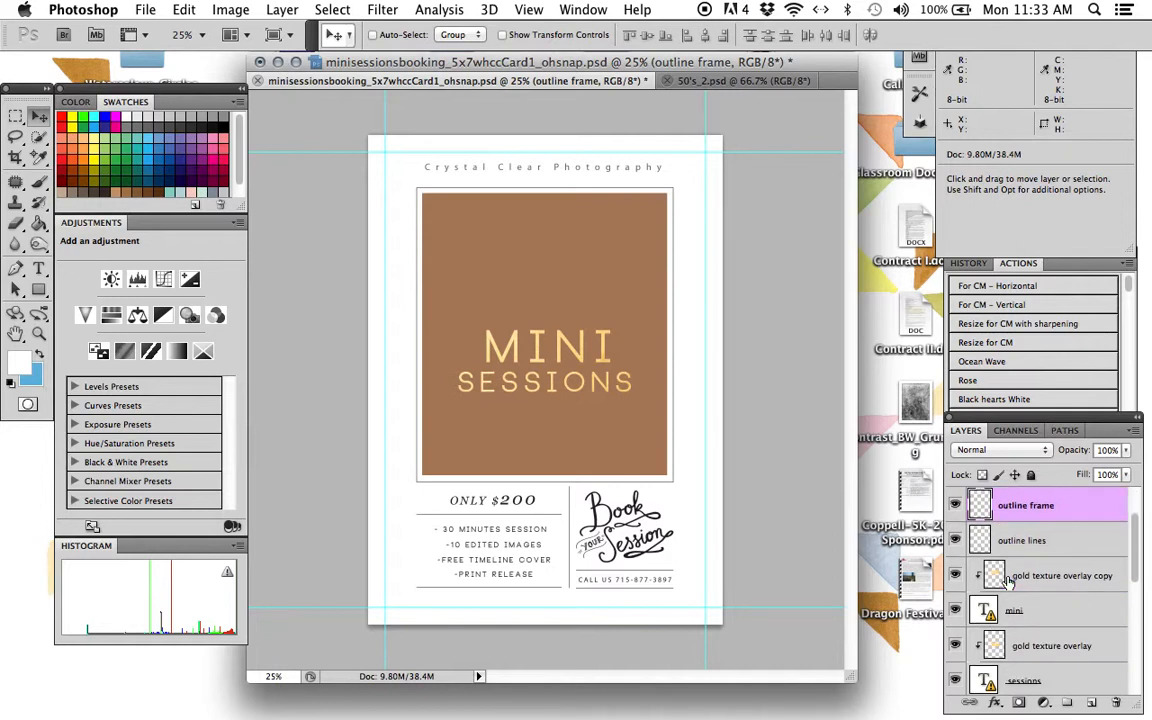
pyautogui.click(1006, 579)
pyautogui.click(955, 576)
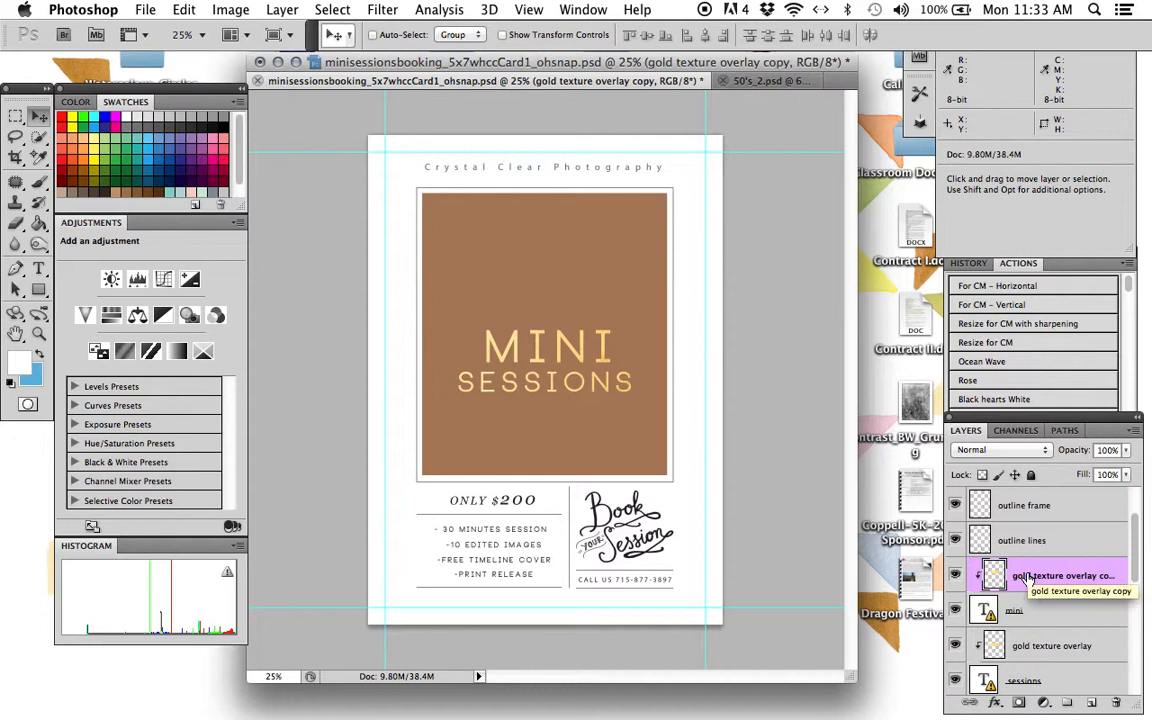
pyautogui.scroll(-1, 1028, 578)
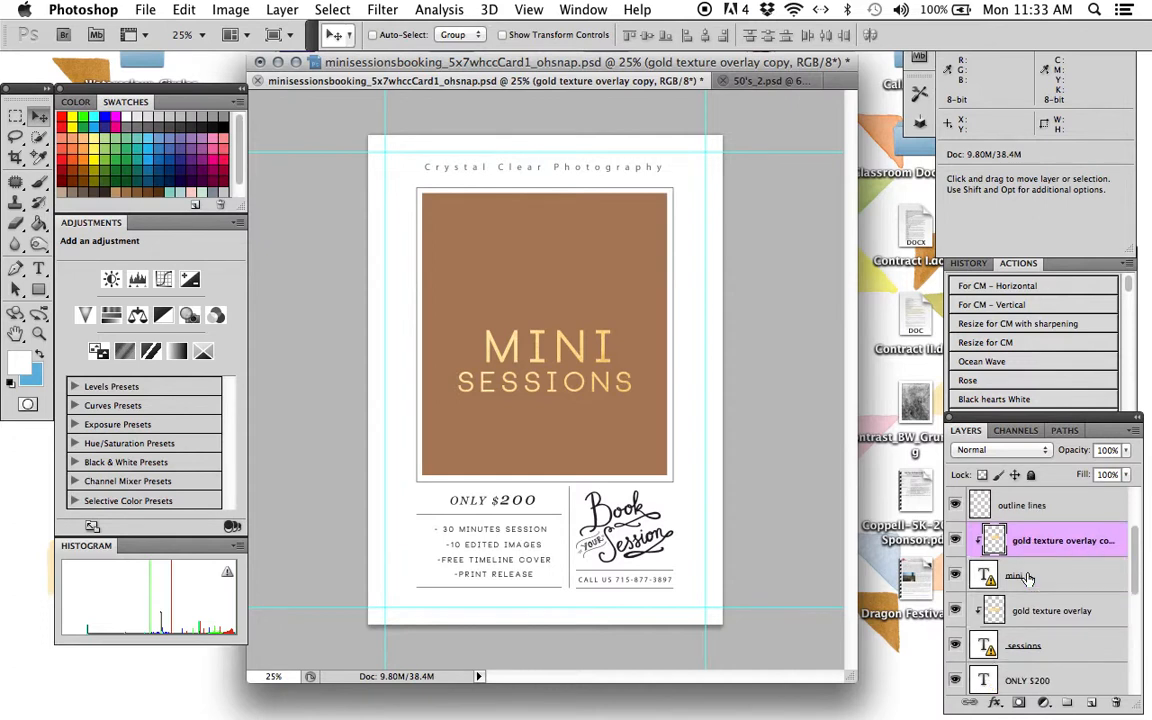
pyautogui.click(1028, 578)
pyautogui.click(955, 576)
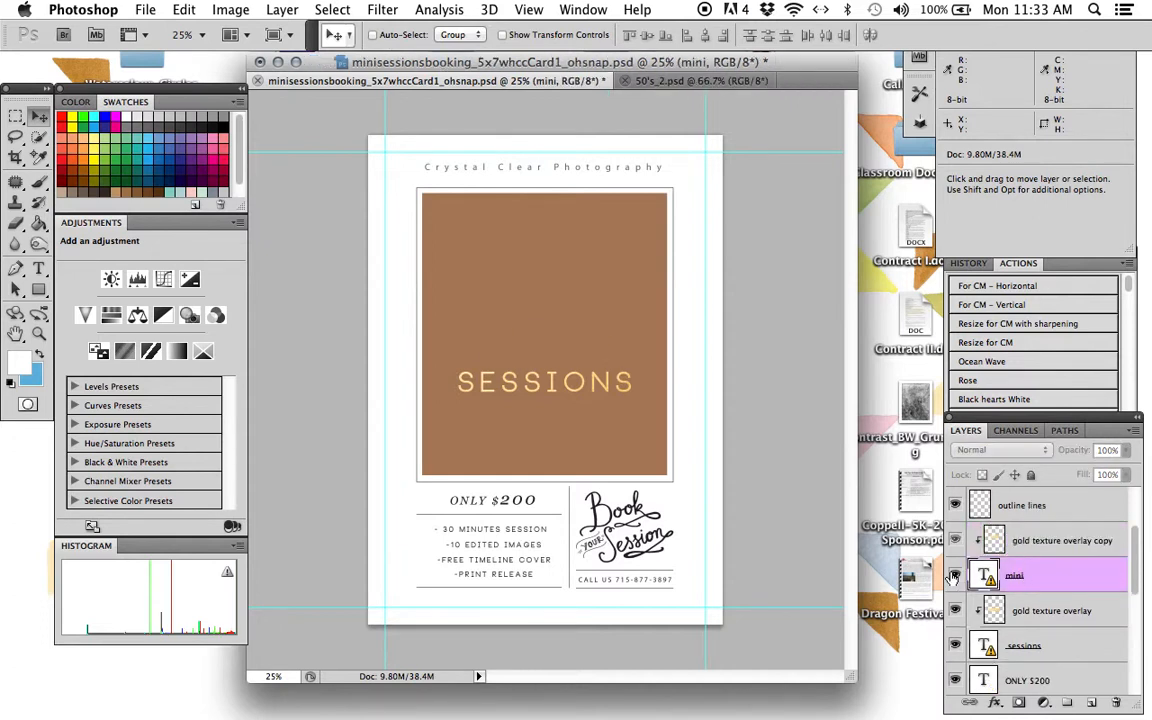
pyautogui.click(955, 577)
pyautogui.scroll(-1, 1038, 573)
pyautogui.click(1038, 575)
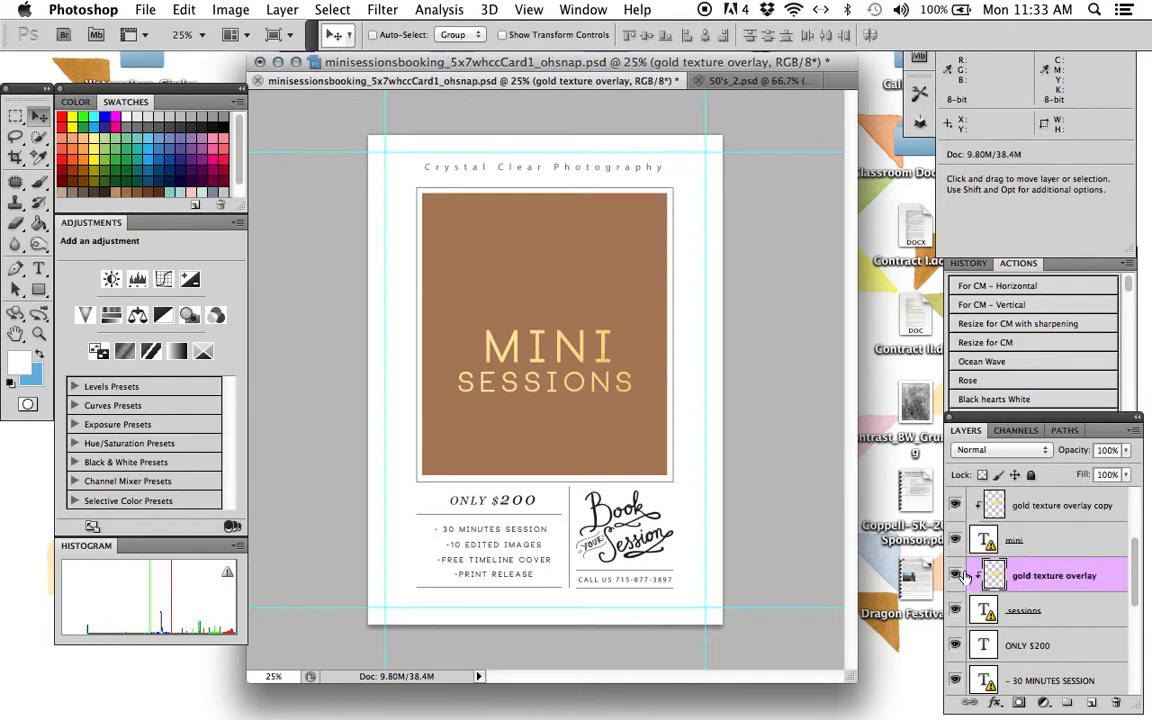
pyautogui.scroll(-1, 1030, 580)
pyautogui.click(1024, 590)
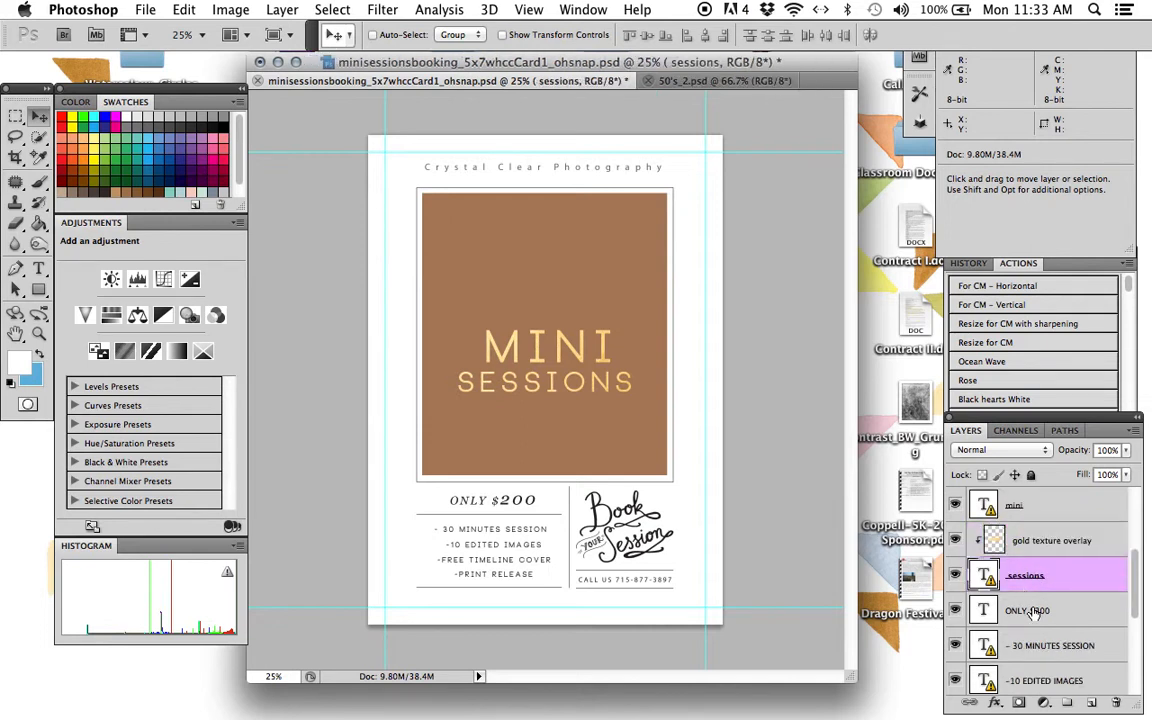
# Check the ONLY $200 text layer by toggling its visibility, and change its price to $75.
pyautogui.click(1025, 610)
pyautogui.click(955, 611)
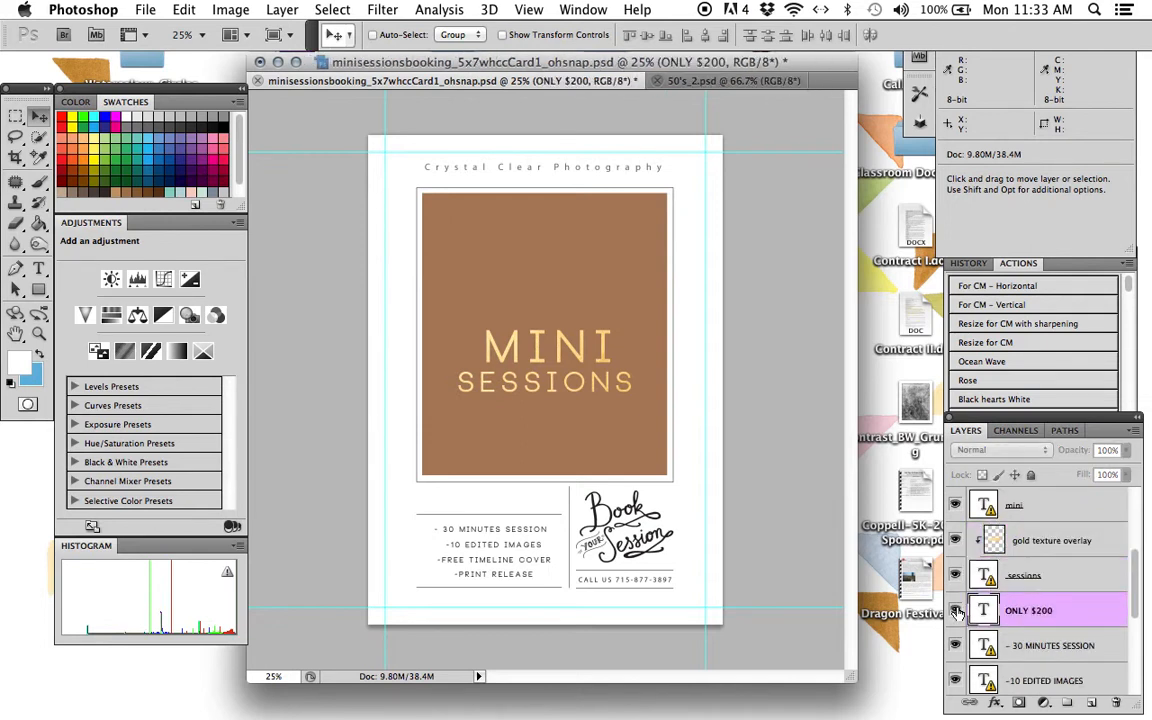
pyautogui.click(956, 611)
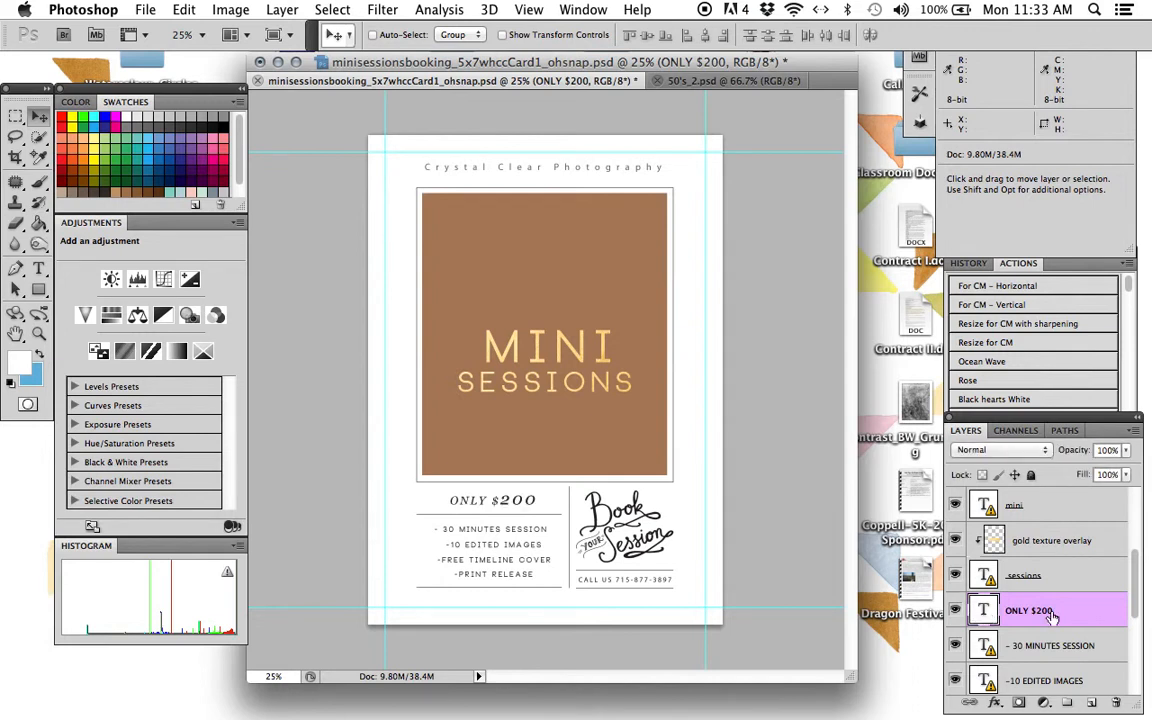
pyautogui.doubleClick(985, 611)
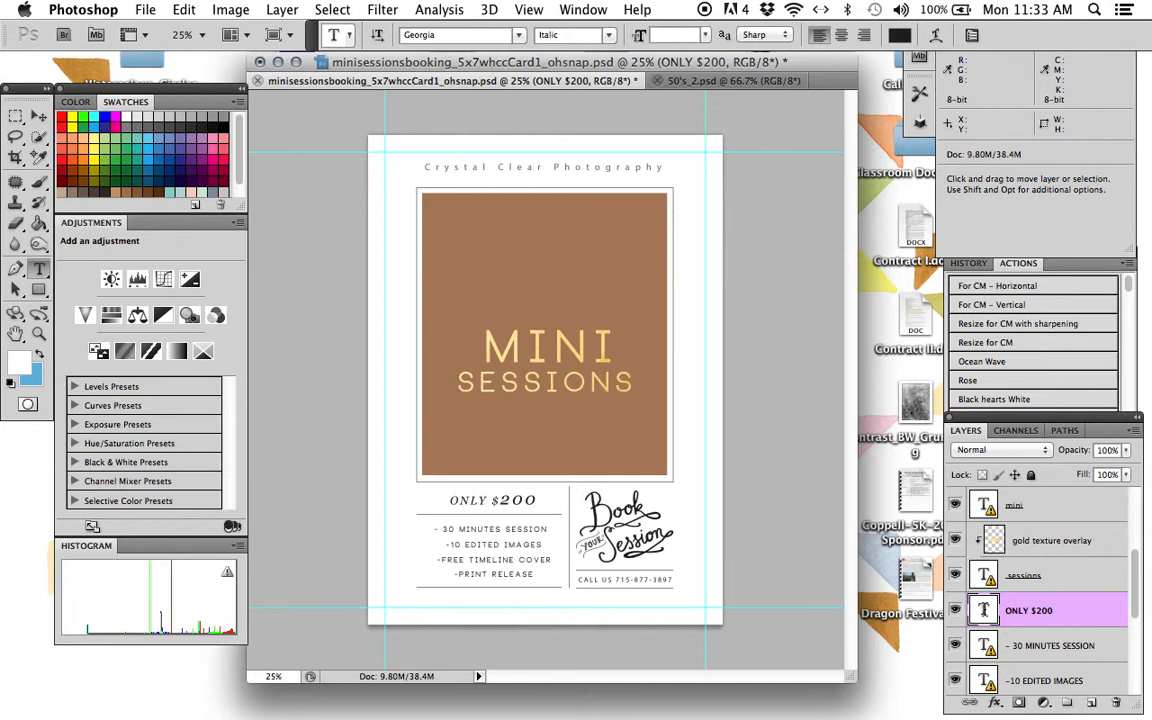
pyautogui.moveTo(491, 501); pyautogui.dragTo(543, 507)
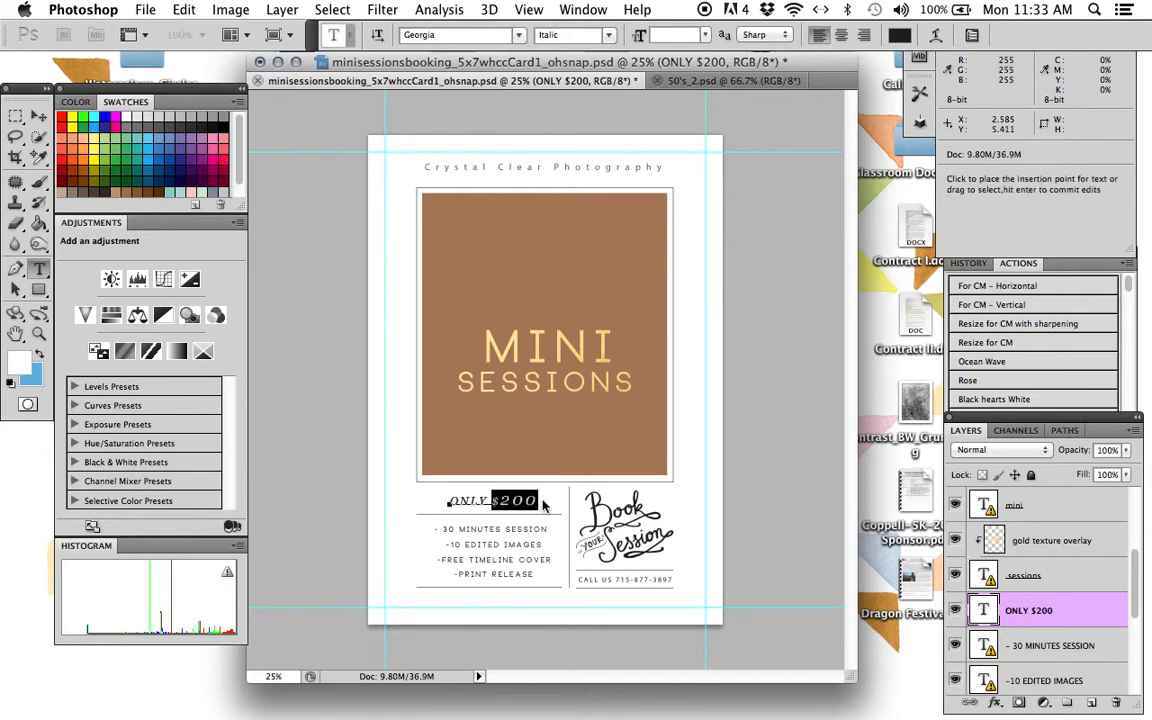
pyautogui.click(538, 500)
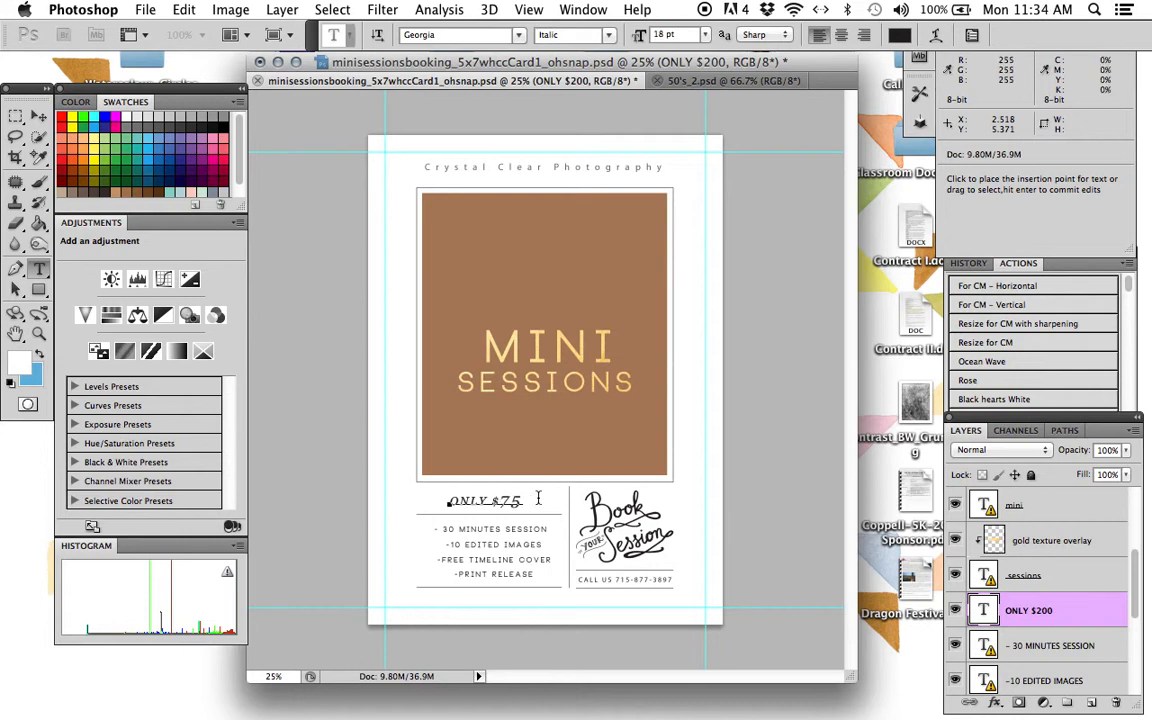
# Open the 30 MINUTES SESSION and 10 EDITED IMAGES text layers for editing in turn, accepting the font substitution for each.
pyautogui.scroll(-2, 983, 572)
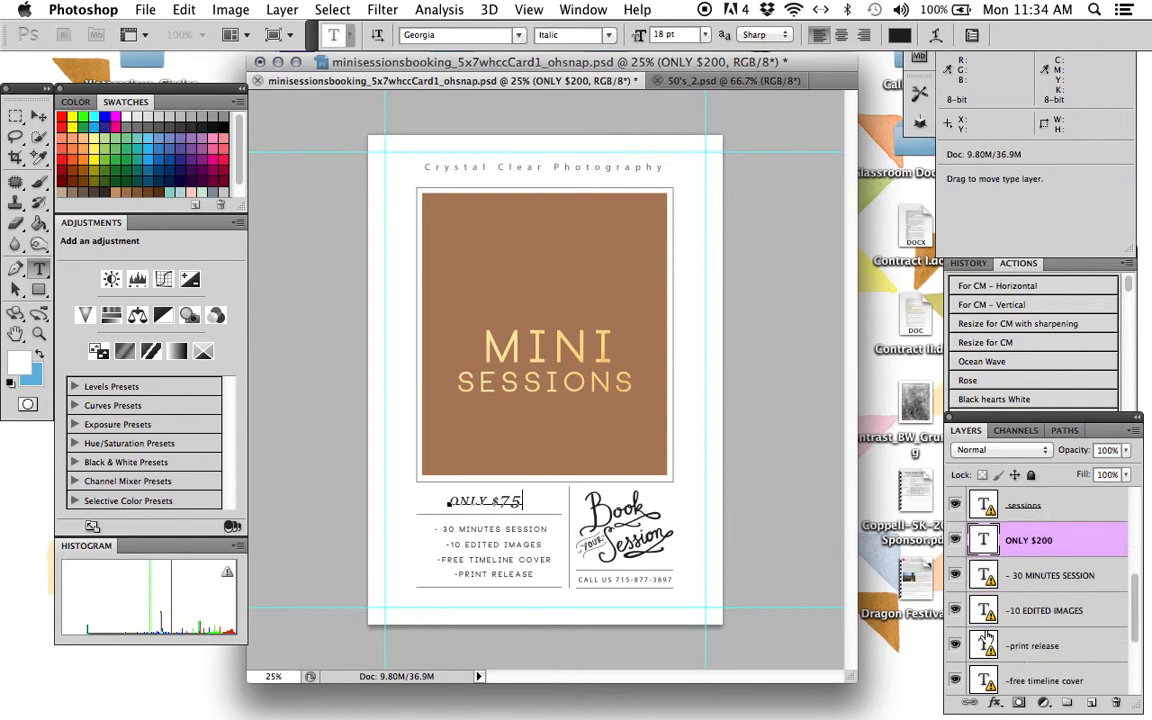
pyautogui.click(983, 572)
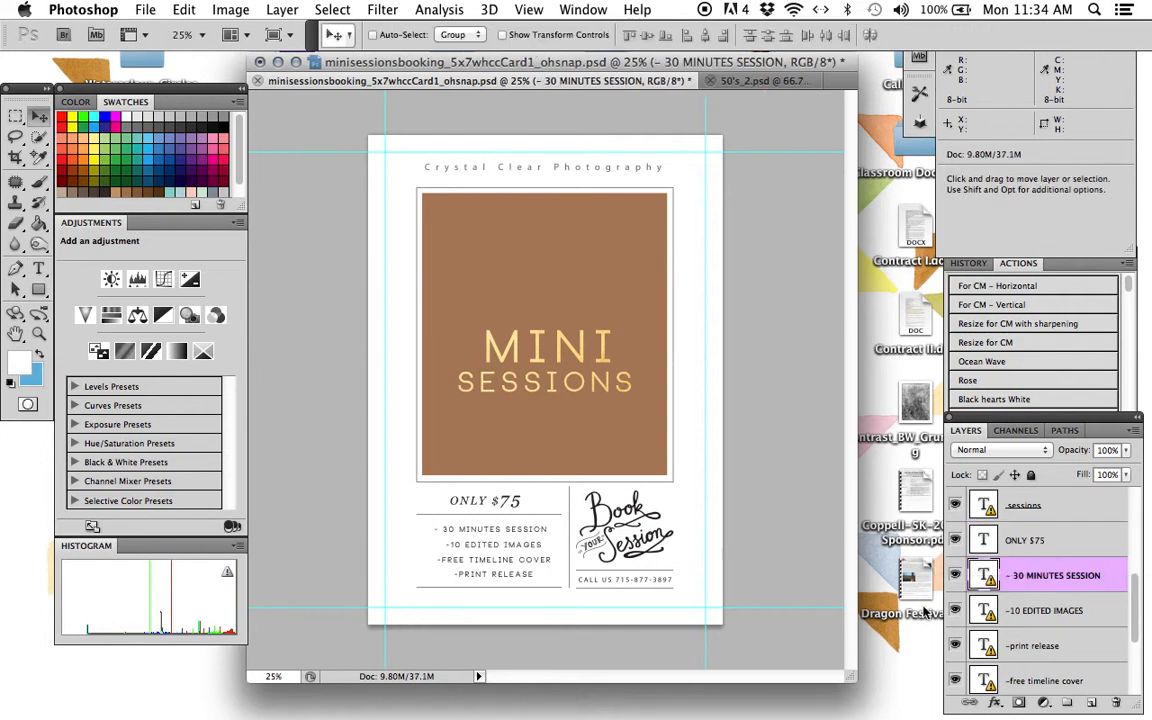
pyautogui.doubleClick(983, 575)
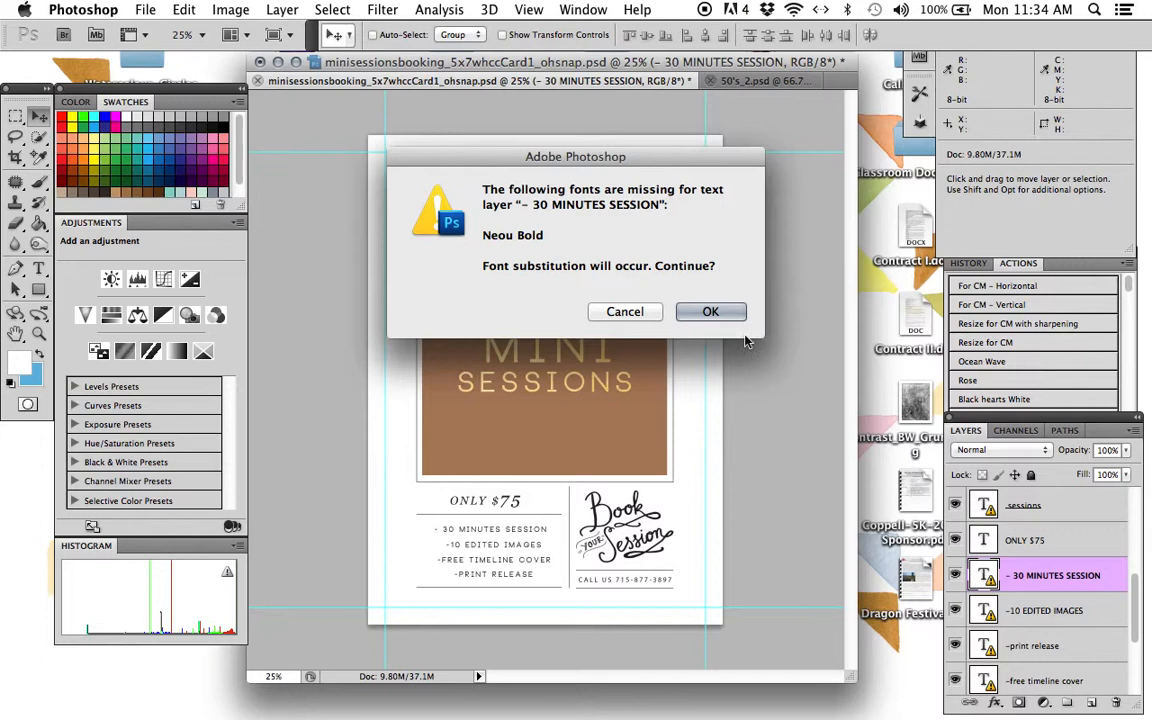
pyautogui.click(700, 309)
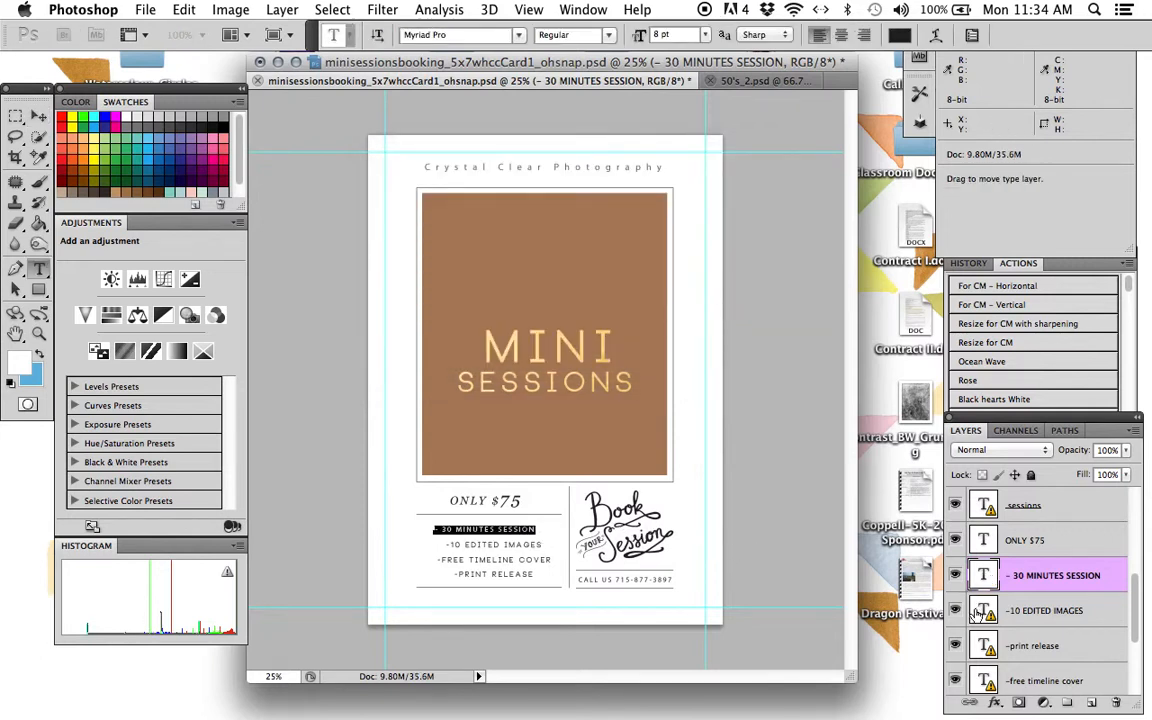
pyautogui.doubleClick(981, 613)
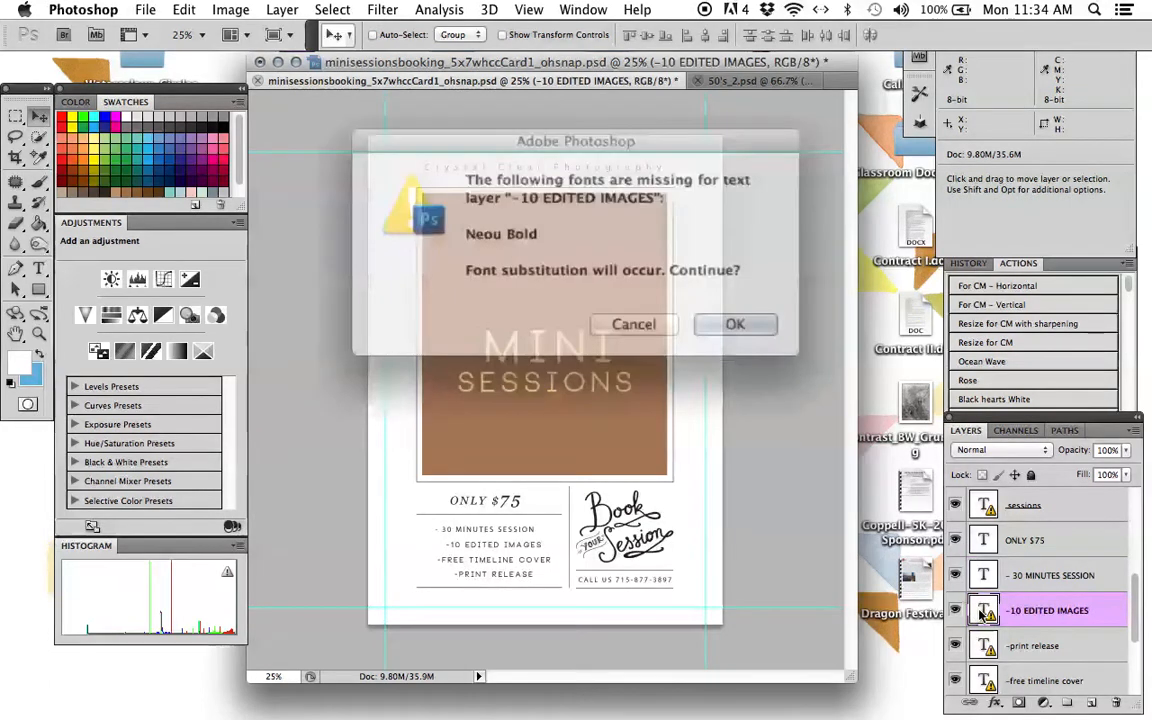
pyautogui.click(710, 312)
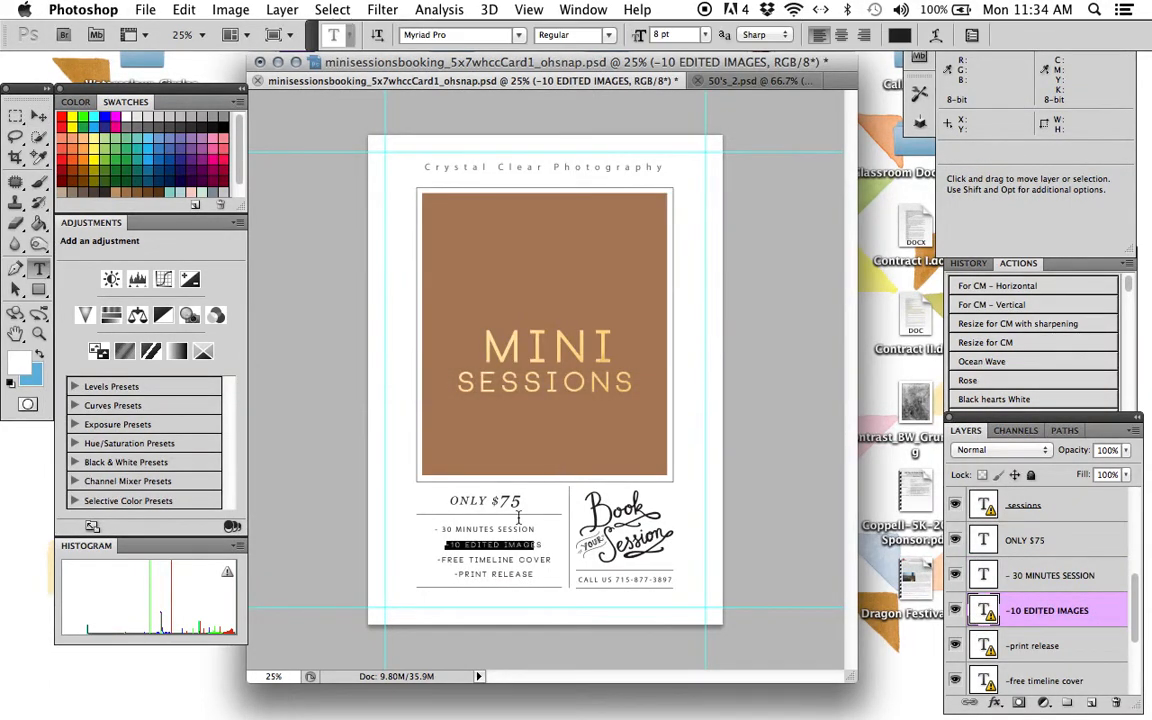
pyautogui.click(975, 607)
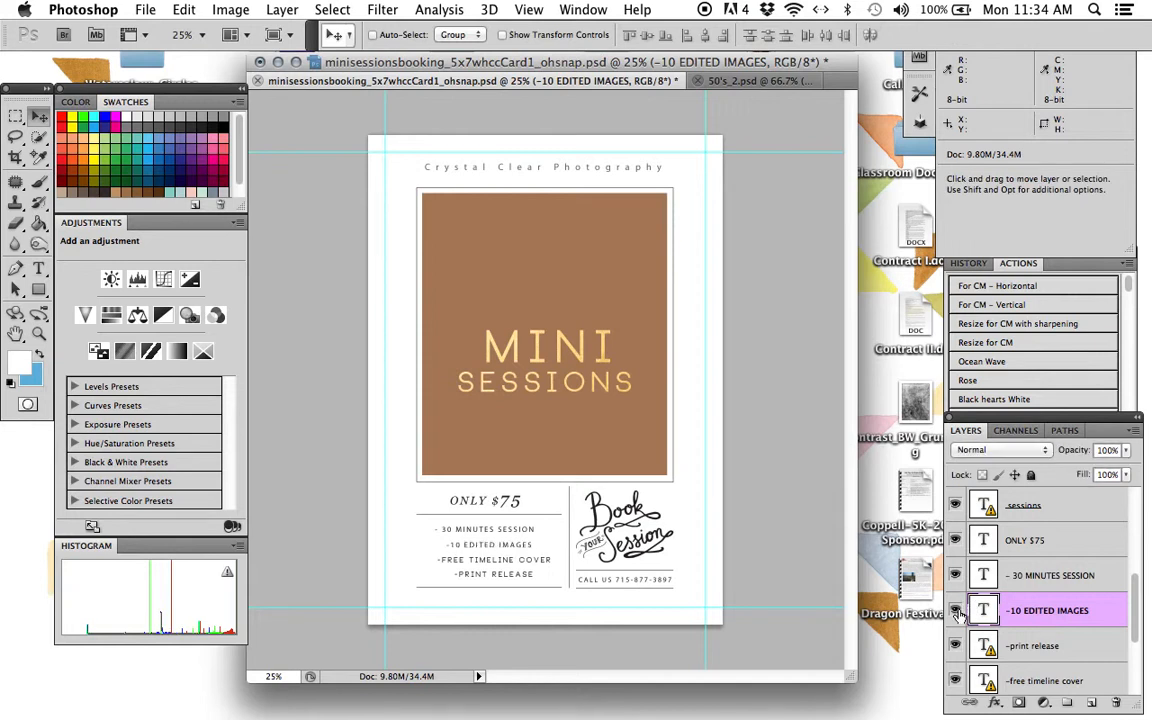
# Check the print release and free timeline cover text layers, toggling the timeline cover's visibility to identify its content.
pyautogui.click(962, 645)
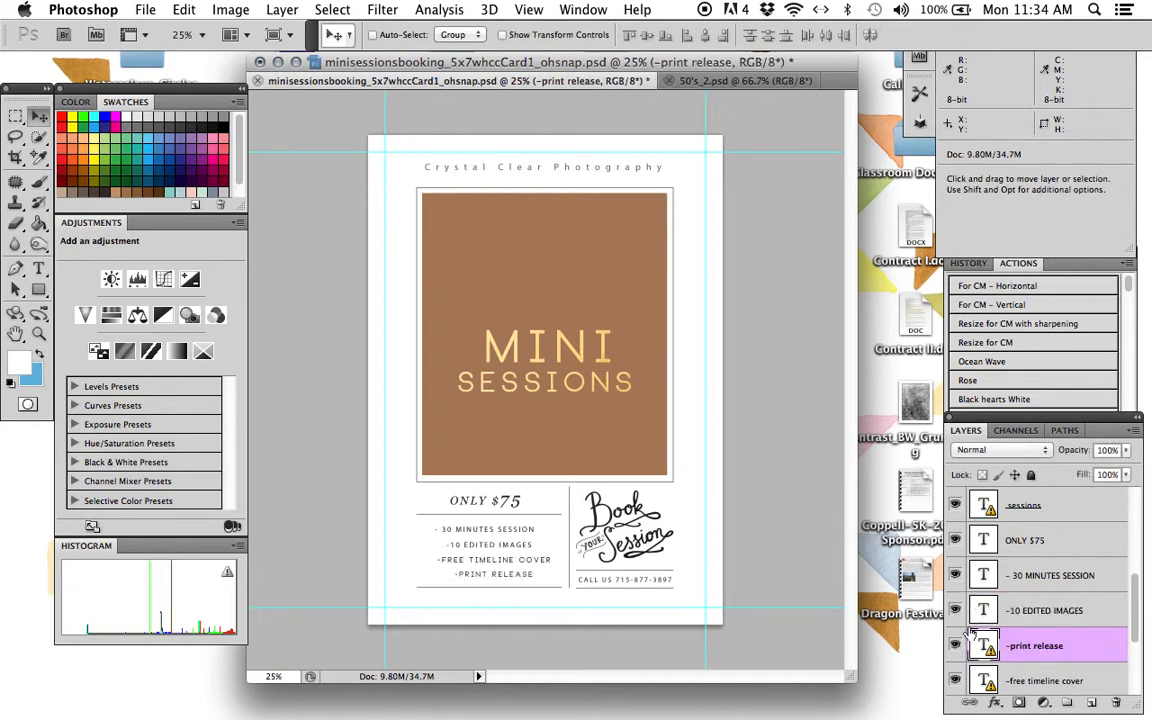
pyautogui.scroll(-2, 986, 605)
pyautogui.click(986, 610)
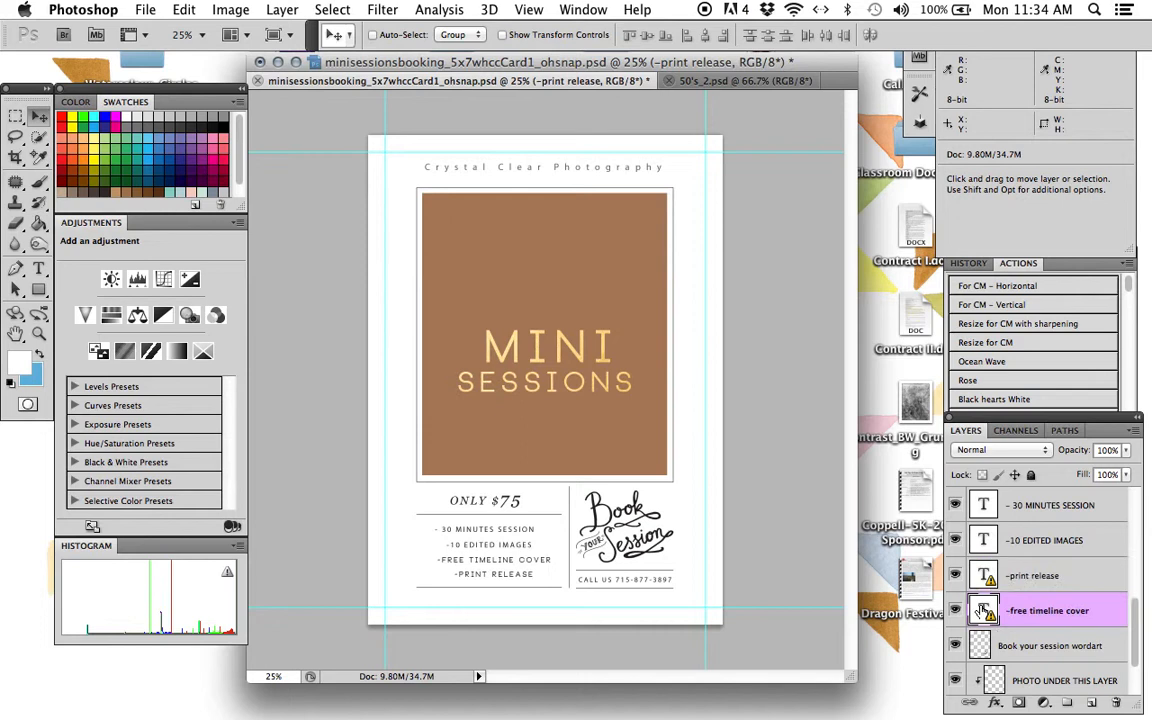
pyautogui.click(956, 610)
pyautogui.click(956, 610)
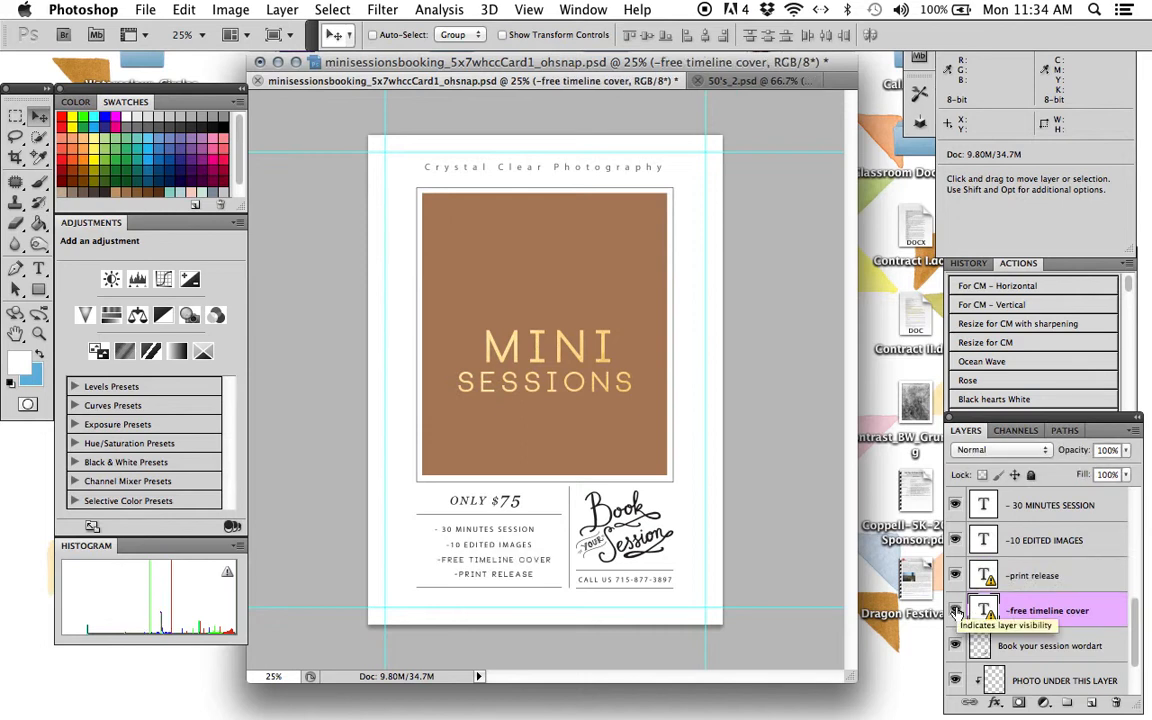
pyautogui.scroll(-1, 1052, 627)
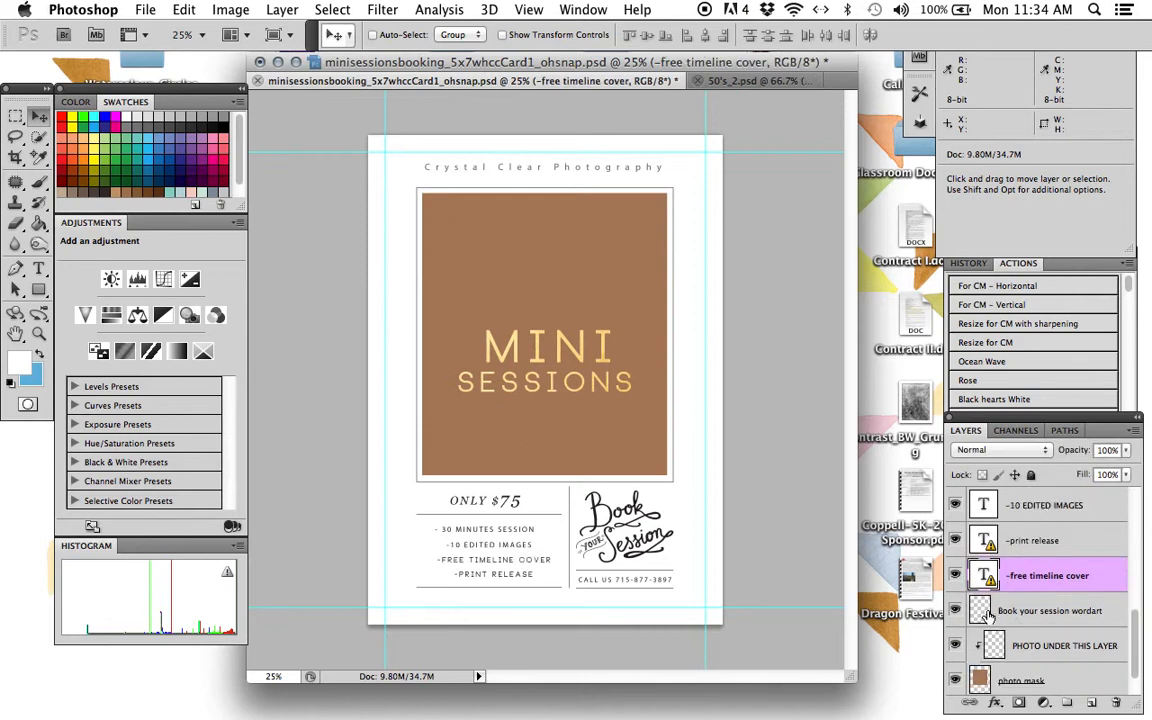
# Toggle the visibility of the Book your session wordart layer off and on, and nudge the wordart slightly.
pyautogui.click(1050, 620)
pyautogui.click(955, 611)
pyautogui.click(955, 611)
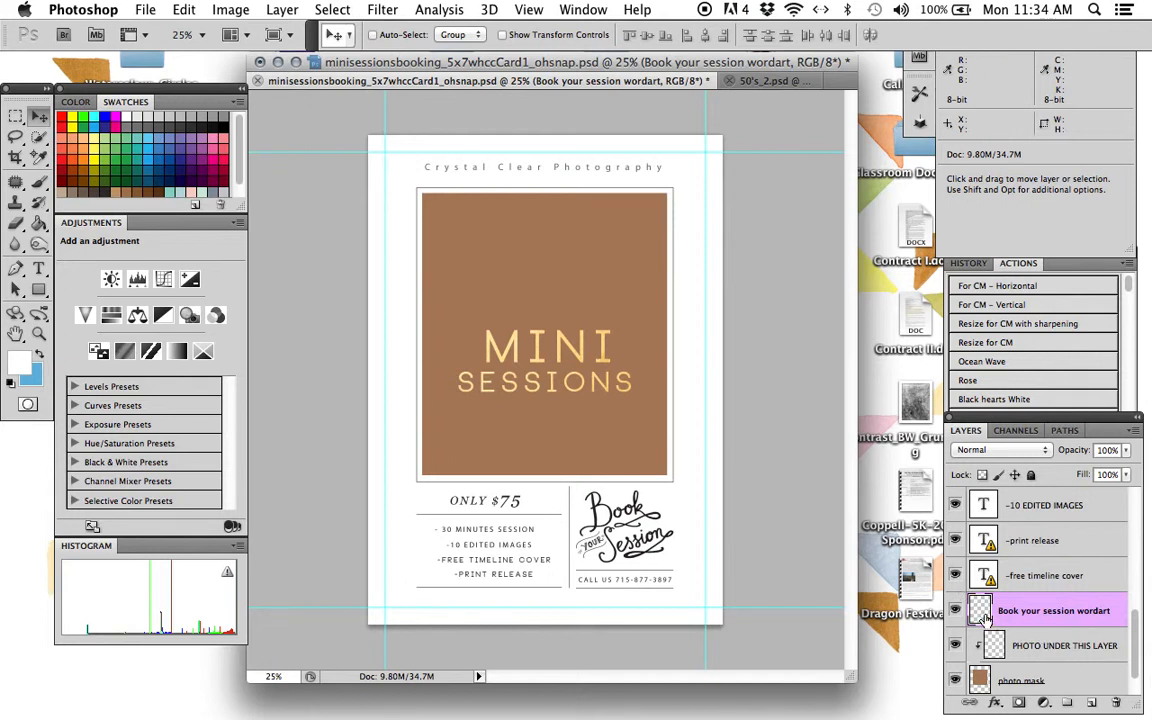
pyautogui.moveTo(586, 508)
pyautogui.mouseDown()
pyautogui.moveTo(585, 300)
pyautogui.moveTo(575, 340)
pyautogui.moveTo(515, 372)
pyautogui.moveTo(502, 287)
pyautogui.moveTo(583, 335)
pyautogui.moveTo(609, 451)
pyautogui.moveTo(539, 520)
pyautogui.moveTo(594, 516)
pyautogui.moveTo(587, 510)
pyautogui.mouseUp()
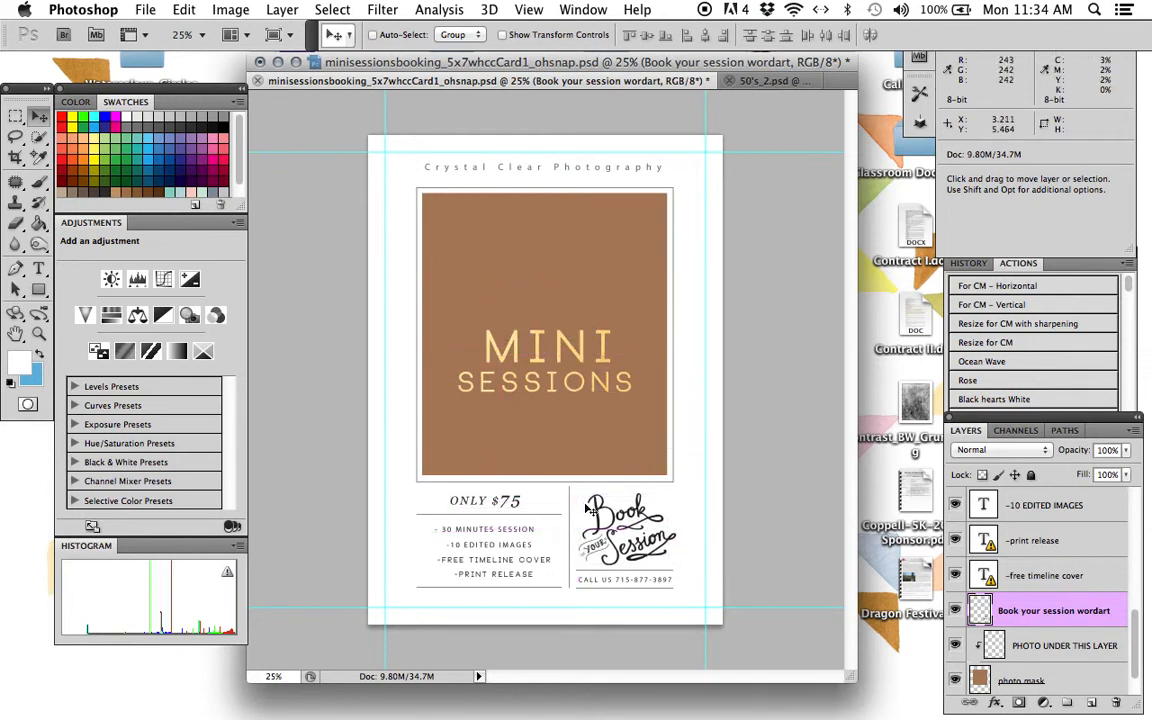
# Add a new layer directly beneath the PHOTO UNDER THIS LAYER layer so it is clipped to the photo mask.
pyautogui.scroll(-1, 1050, 600)
pyautogui.click(1055, 618)
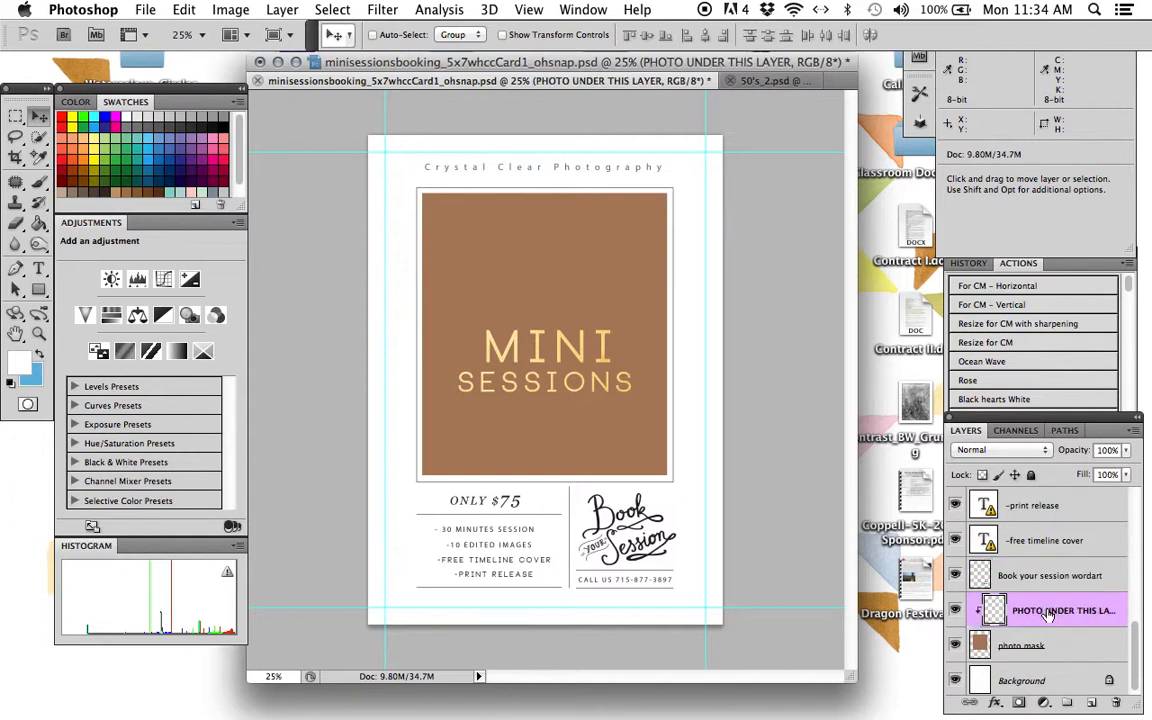
pyautogui.click(1091, 704)
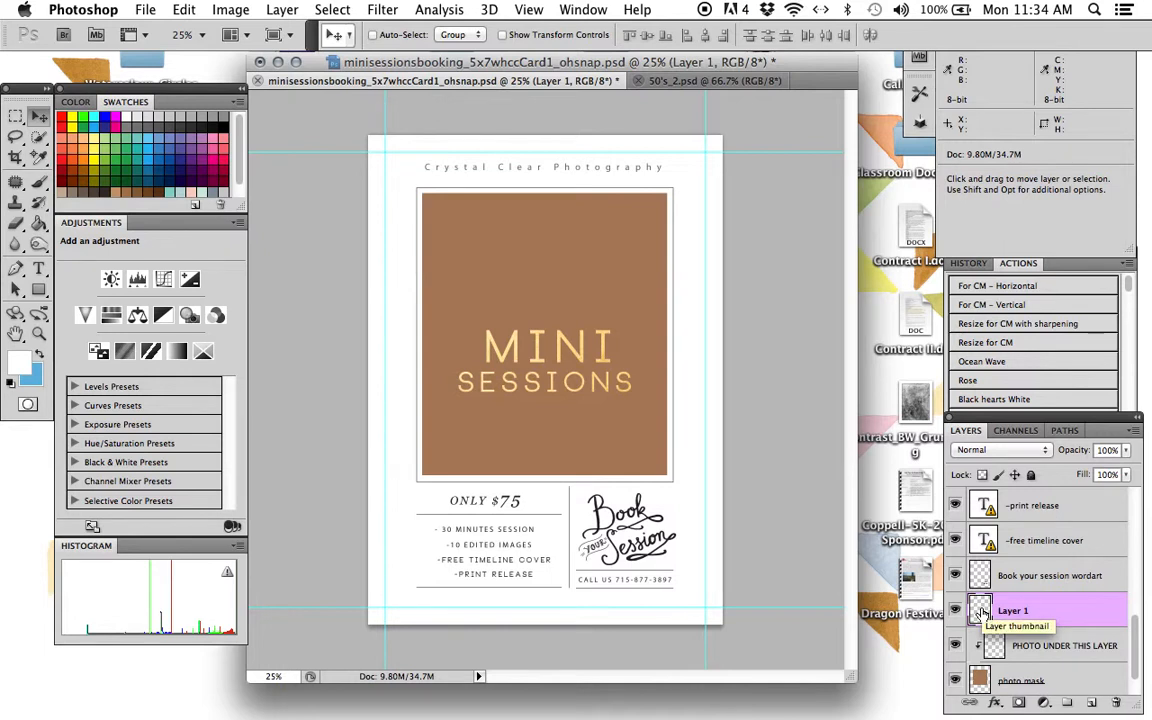
pyautogui.moveTo(981, 612); pyautogui.dragTo(990, 660)
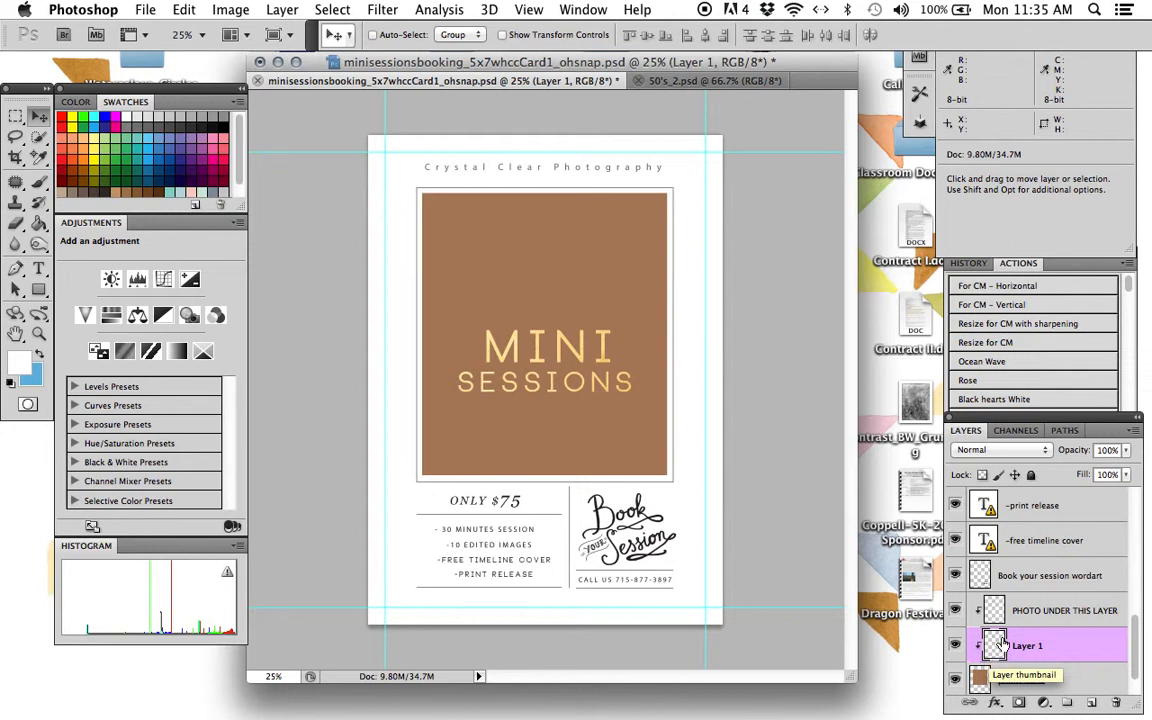
# Copy the whole picture from 50's_2.psd and paste it into the new clipped layer of the mini sessions card.
pyautogui.click(678, 83)
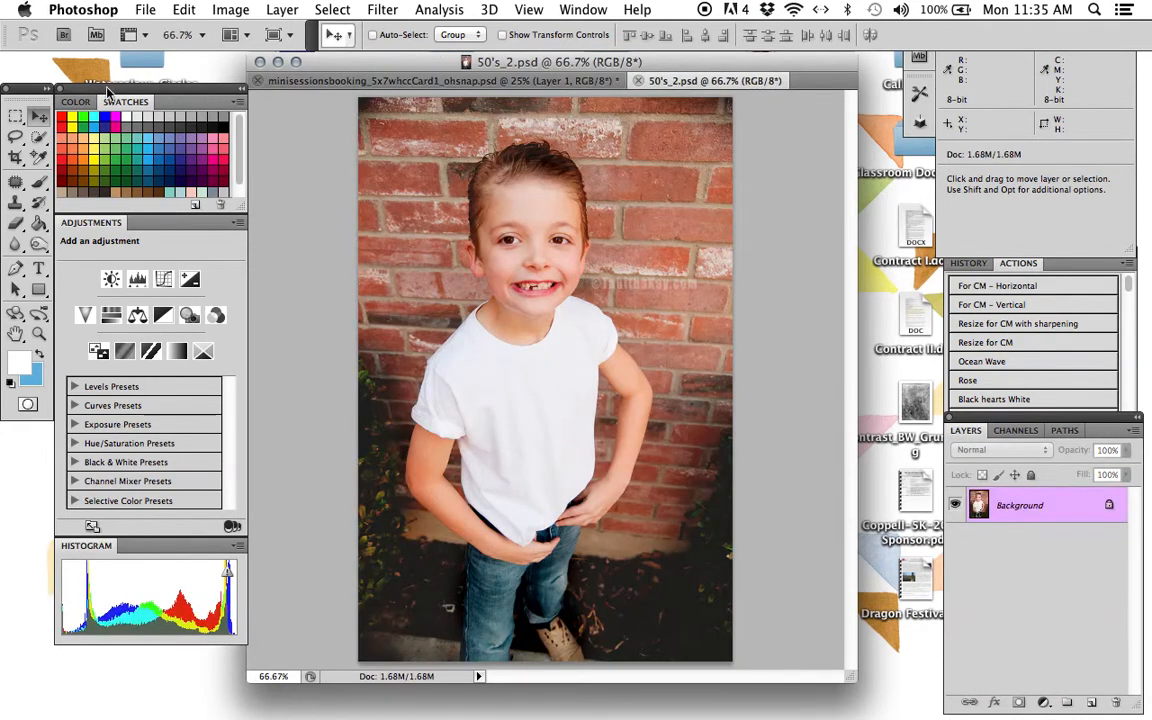
pyautogui.click(18, 118)
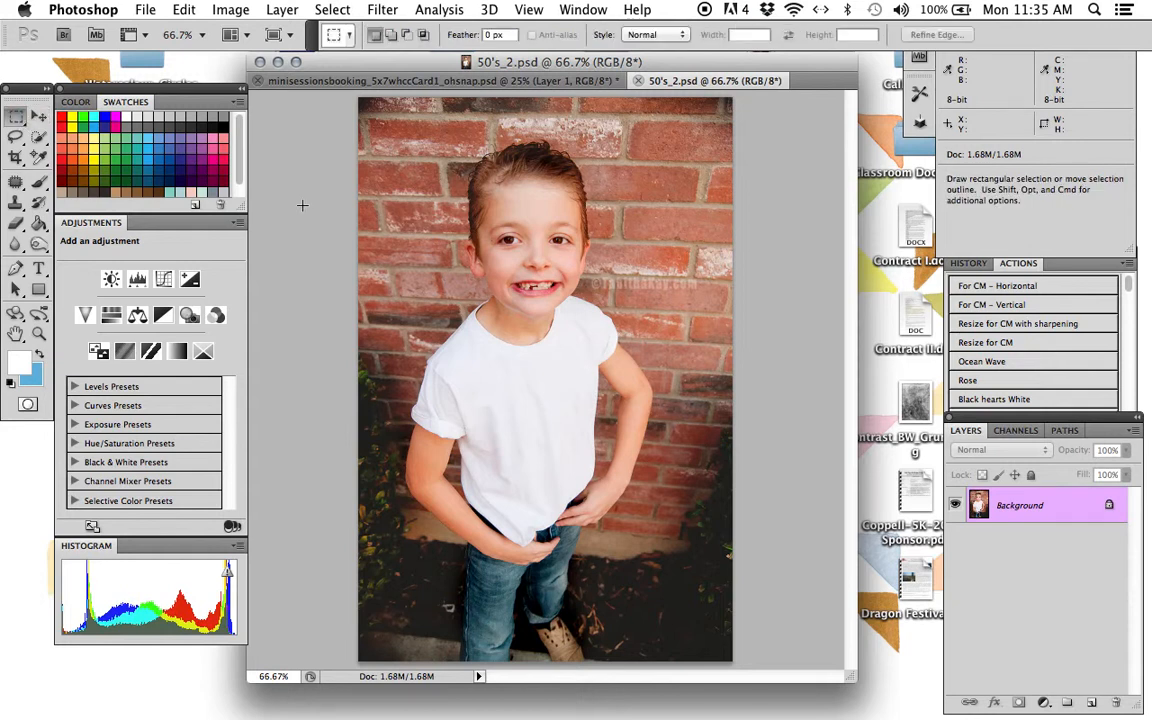
pyautogui.scroll(-4, 303, 207)
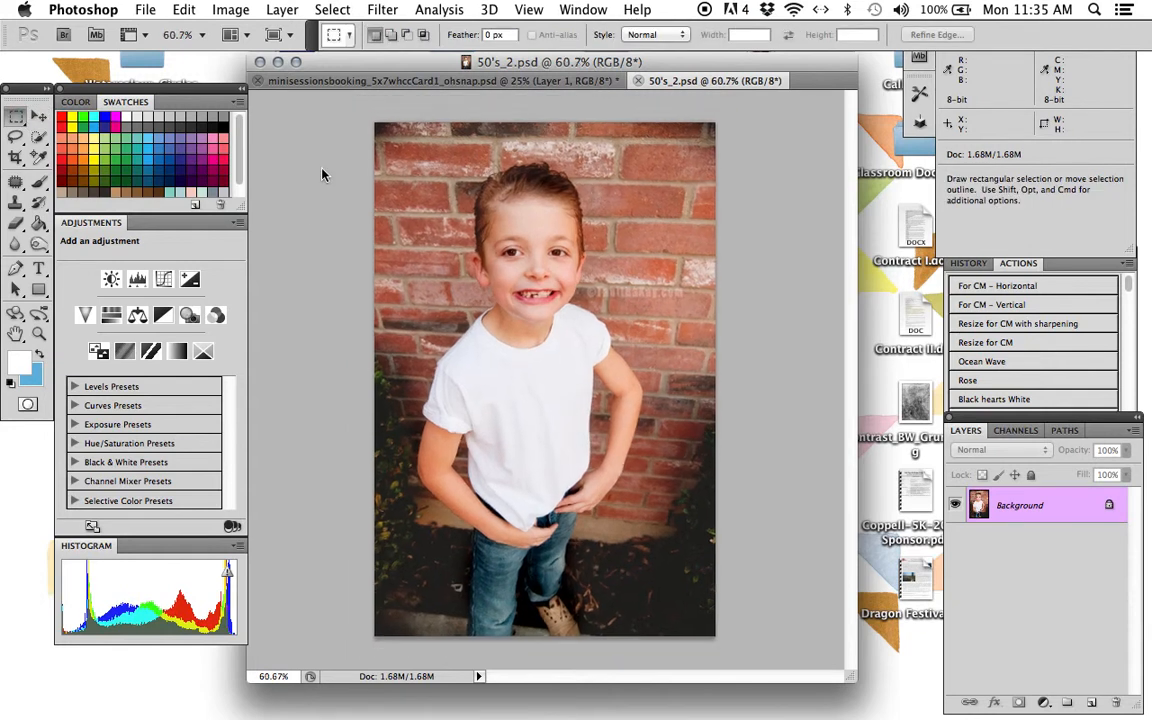
pyautogui.moveTo(383, 135); pyautogui.dragTo(787, 680)
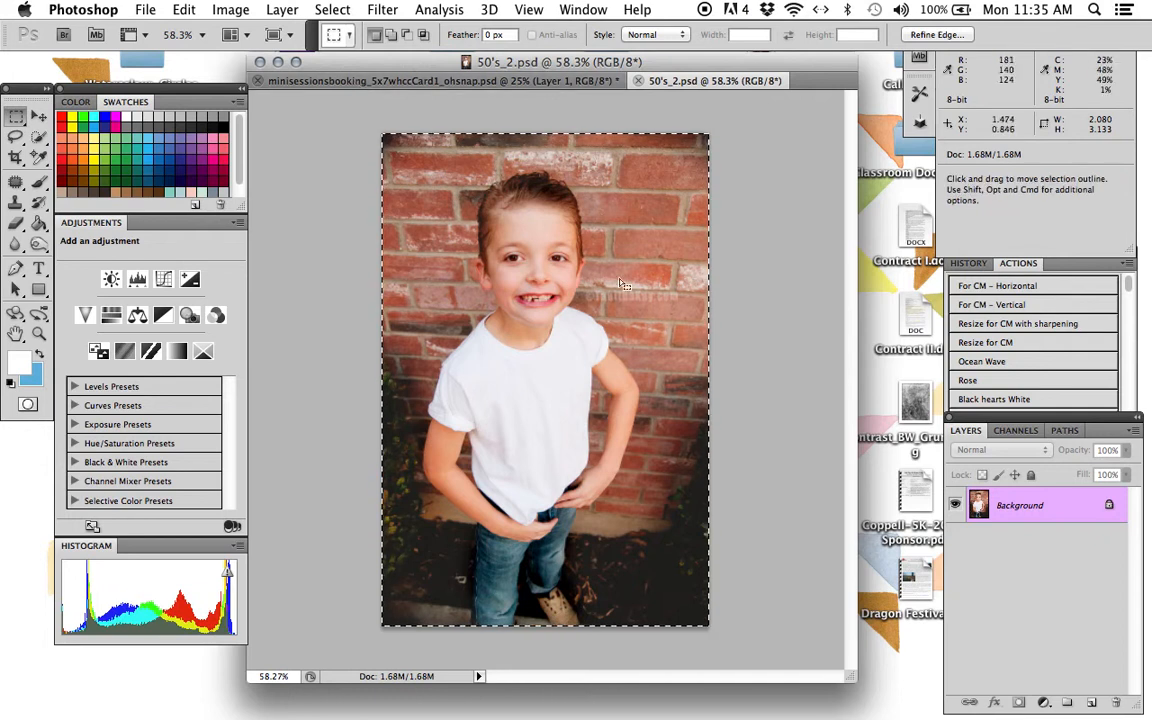
pyautogui.click(388, 81)
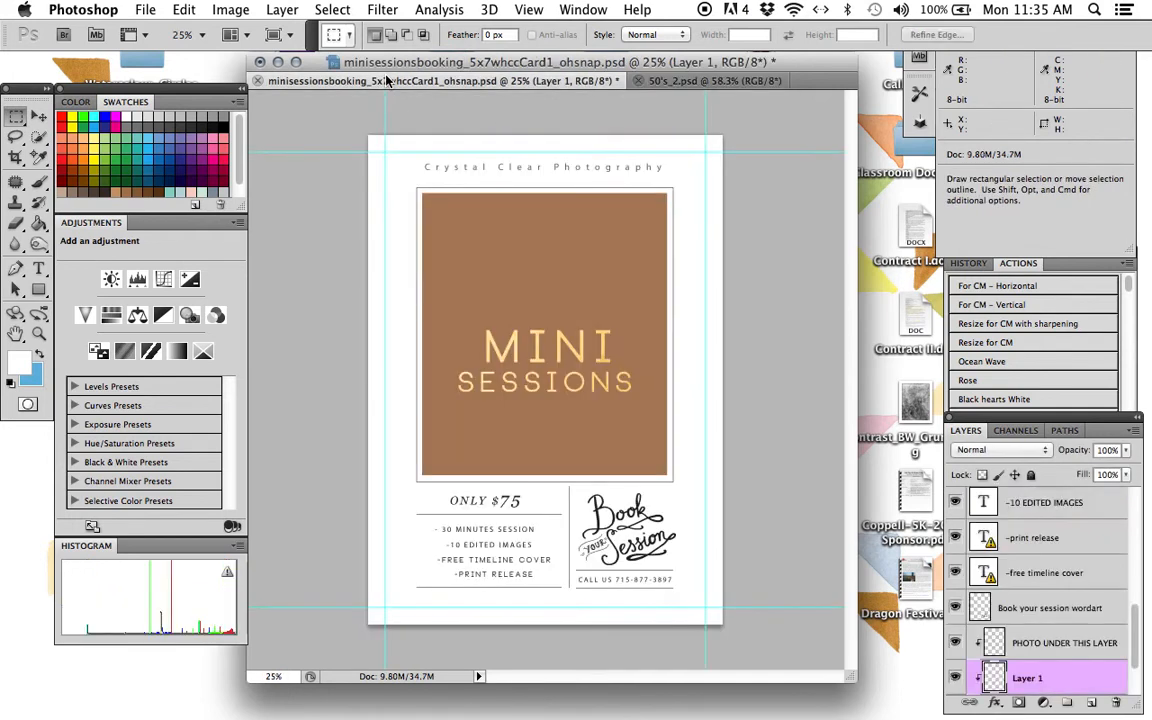
pyautogui.press('super+v')
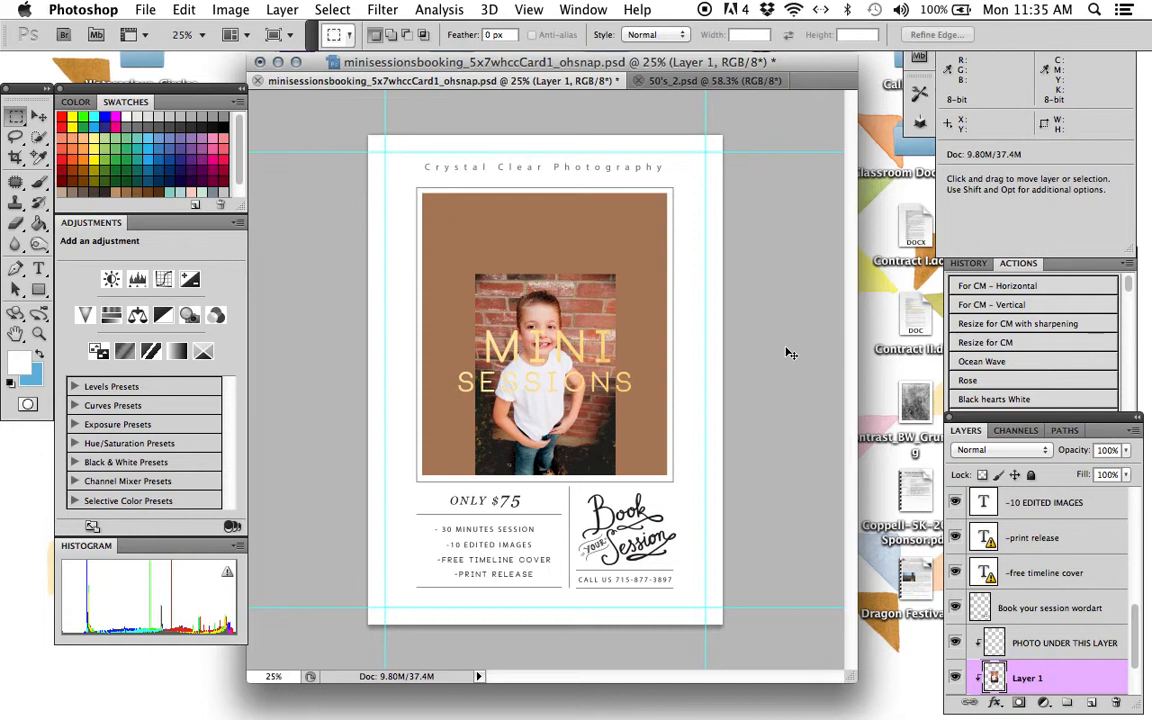
# Scale the pasted photo proportionally to about 197% and position it so the boy fills the frame.
pyautogui.press('super+t')
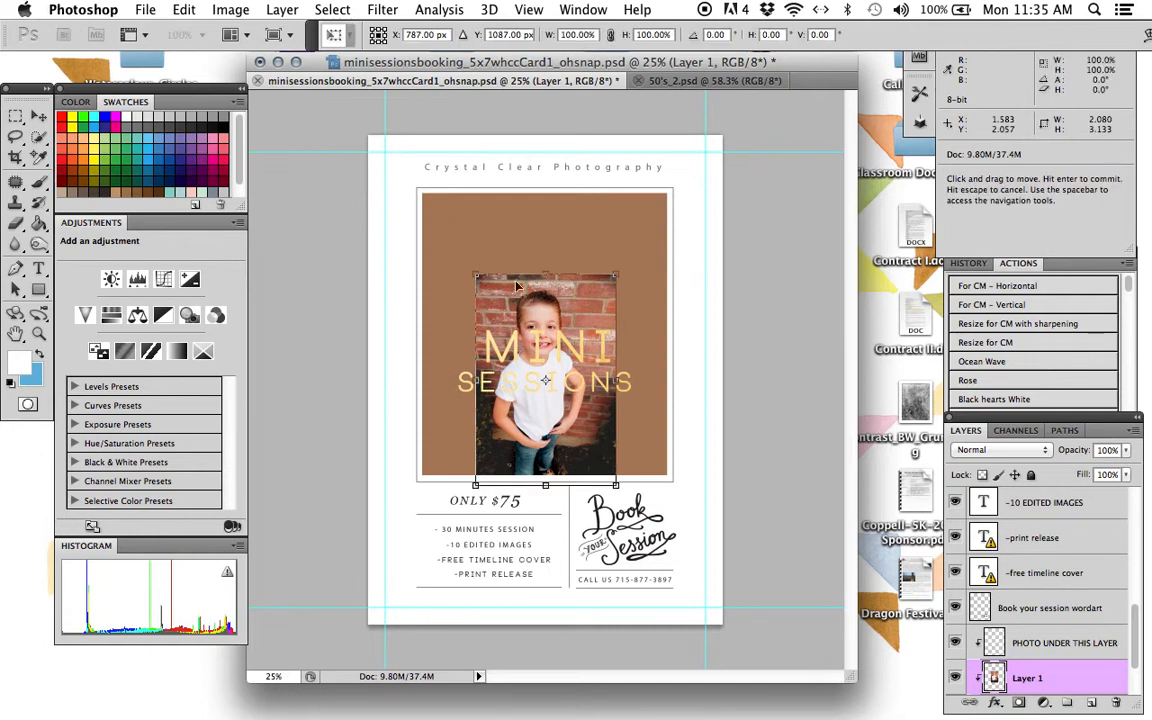
pyautogui.moveTo(470, 268); pyautogui.dragTo(412, 175)
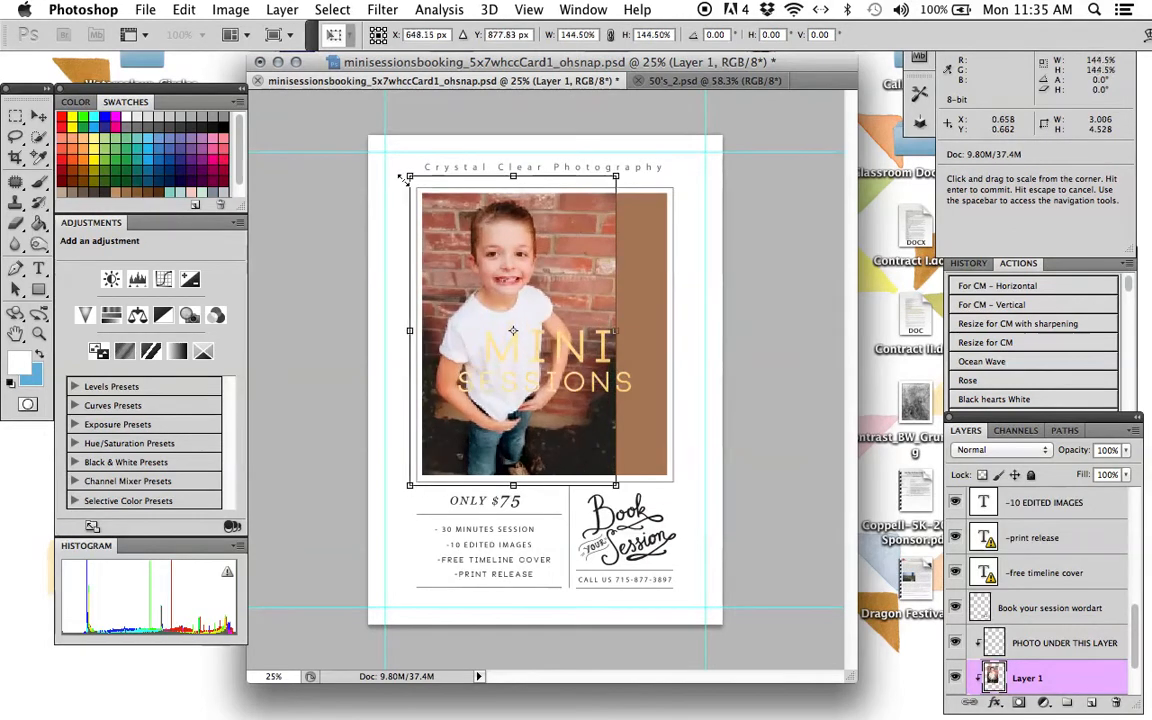
pyautogui.moveTo(618, 422); pyautogui.dragTo(587, 415)
pyautogui.moveTo(622, 478); pyautogui.dragTo(766, 546)
pyautogui.moveTo(598, 425)
pyautogui.mouseDown()
pyautogui.moveTo(616, 446)
pyautogui.moveTo(605, 446)
pyautogui.mouseUp()
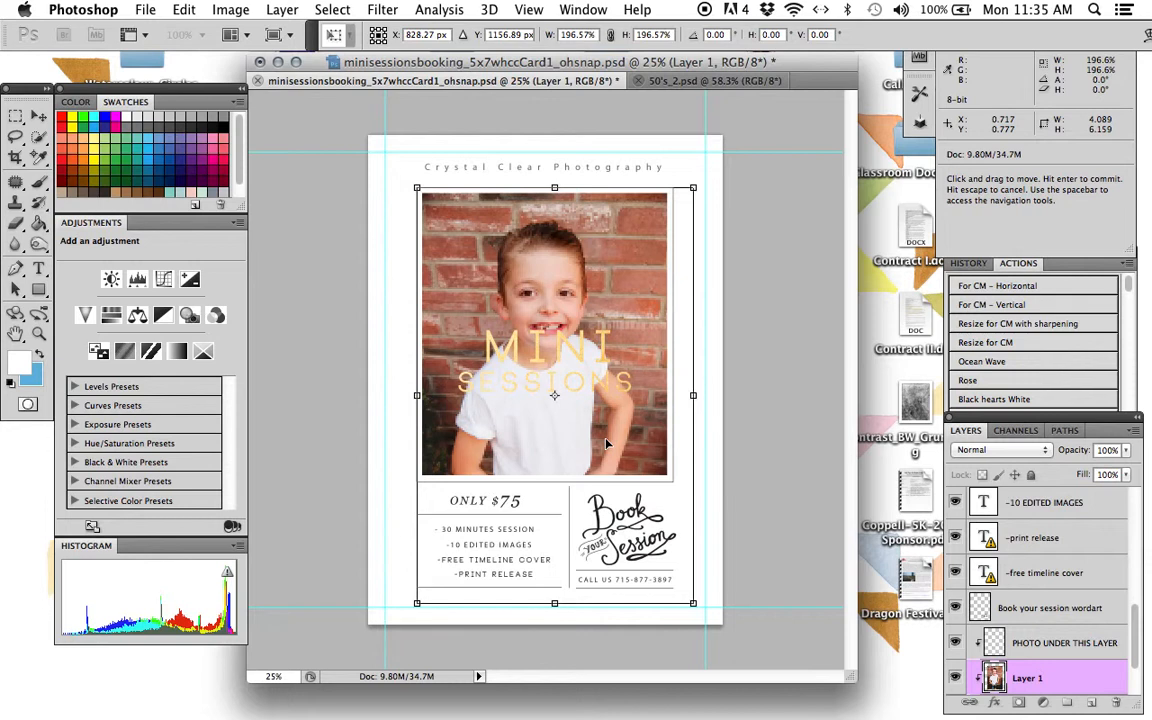
pyautogui.press('Return')
pyautogui.press('m')
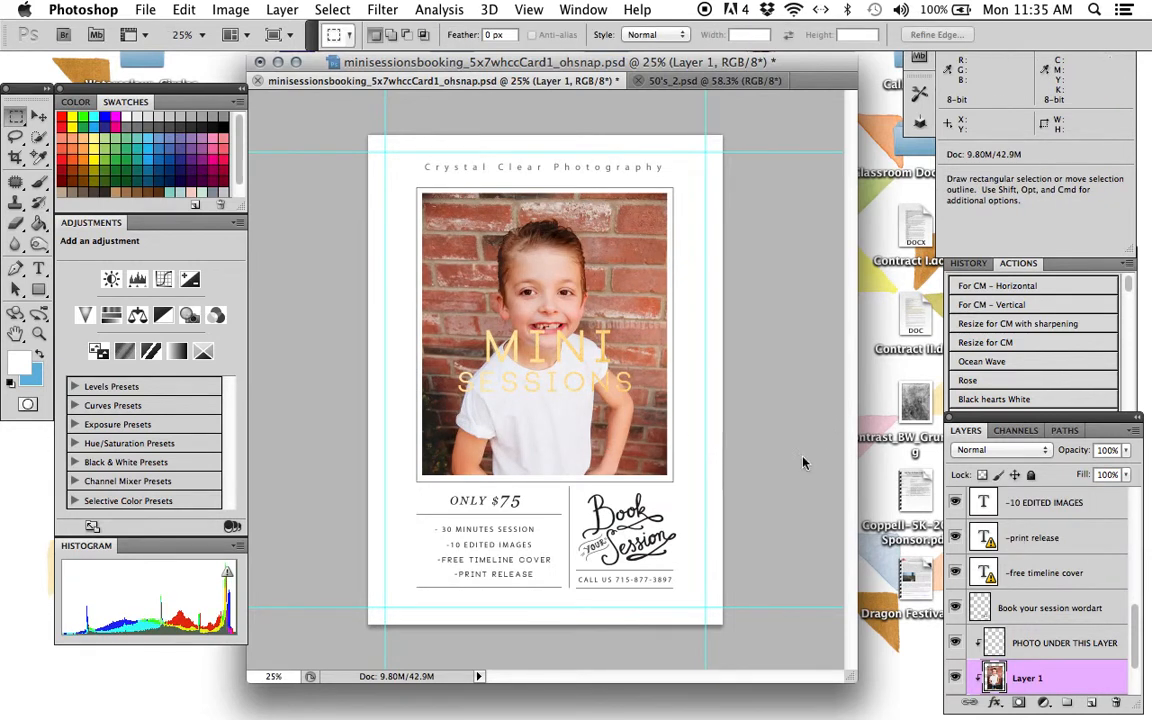
# Toggle the mini, sessions and gold texture overlay layers off and on to compare the photo with and without the title.
pyautogui.scroll(8, 1043, 568)
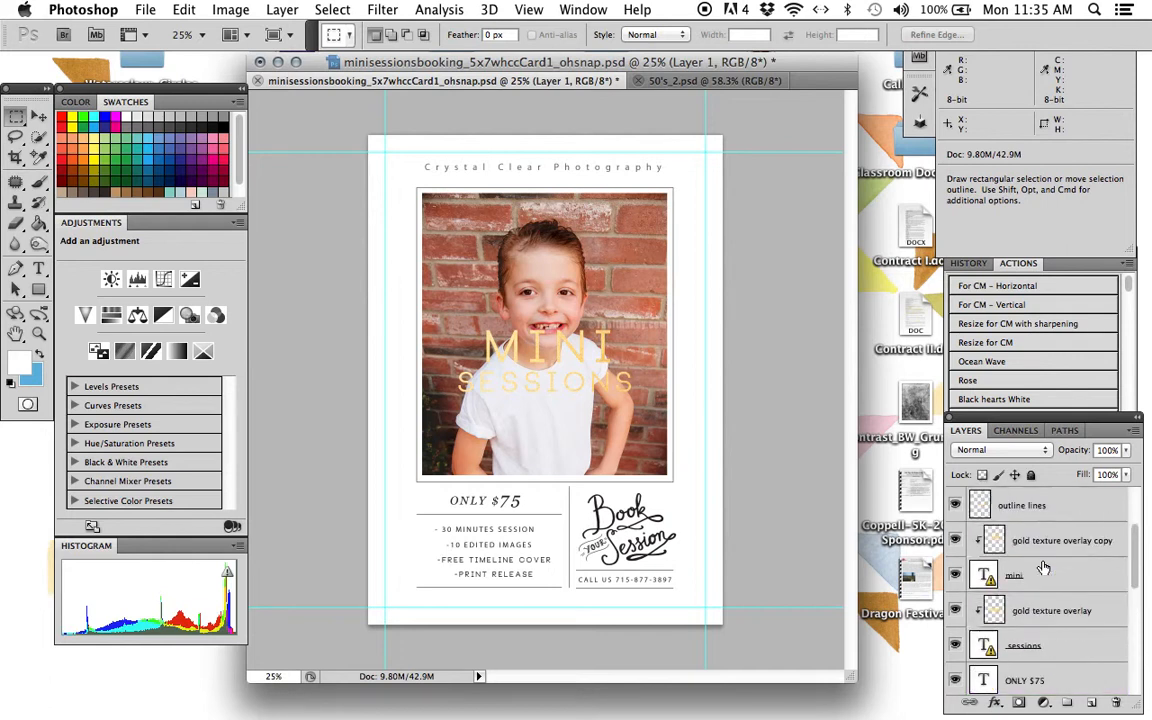
pyautogui.click(955, 575)
pyautogui.click(955, 645)
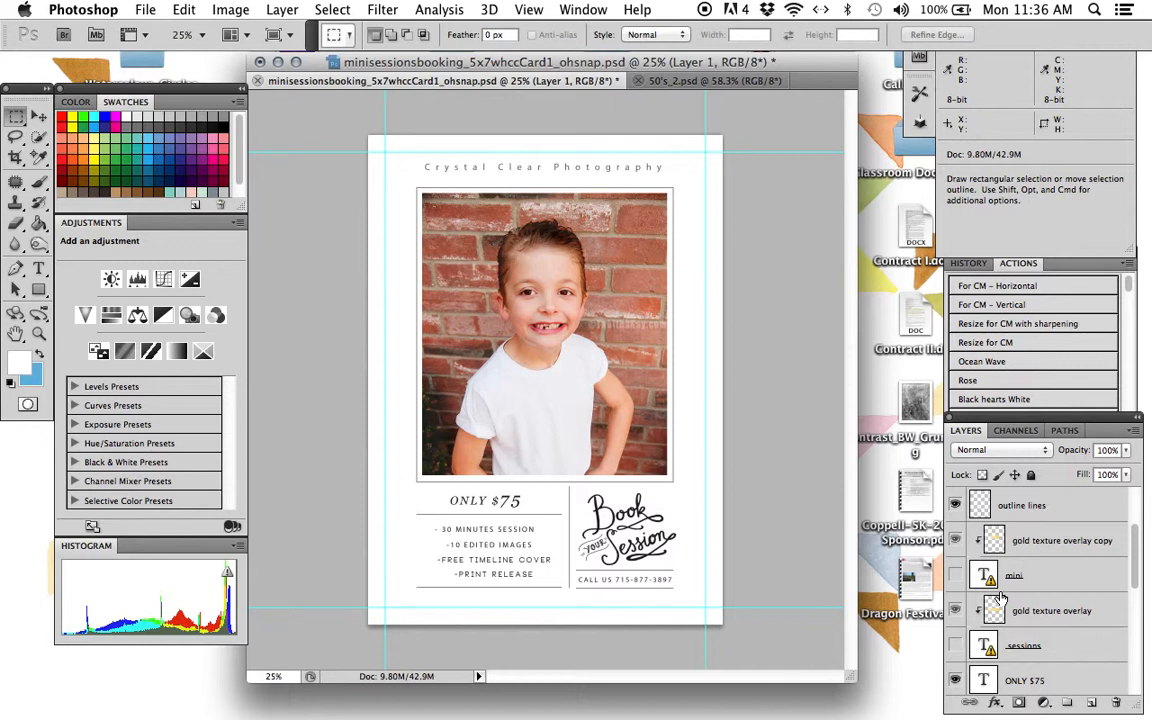
pyautogui.click(955, 575)
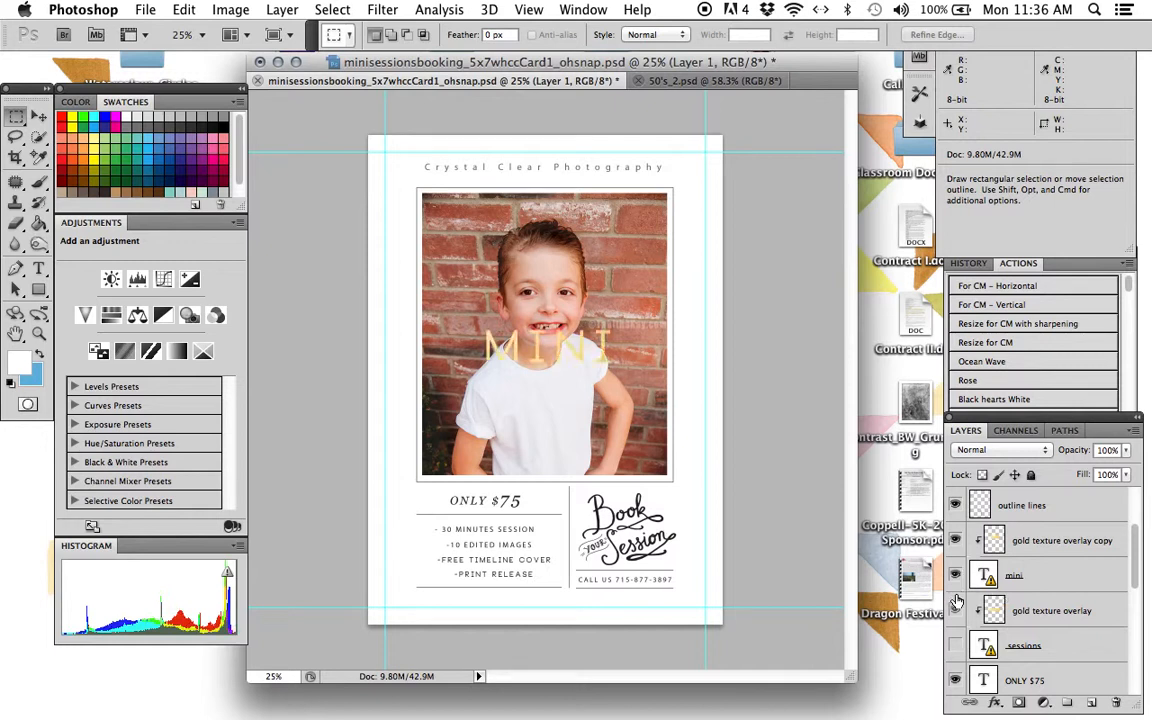
pyautogui.click(955, 645)
pyautogui.click(956, 611)
pyautogui.click(956, 611)
pyautogui.click(984, 573)
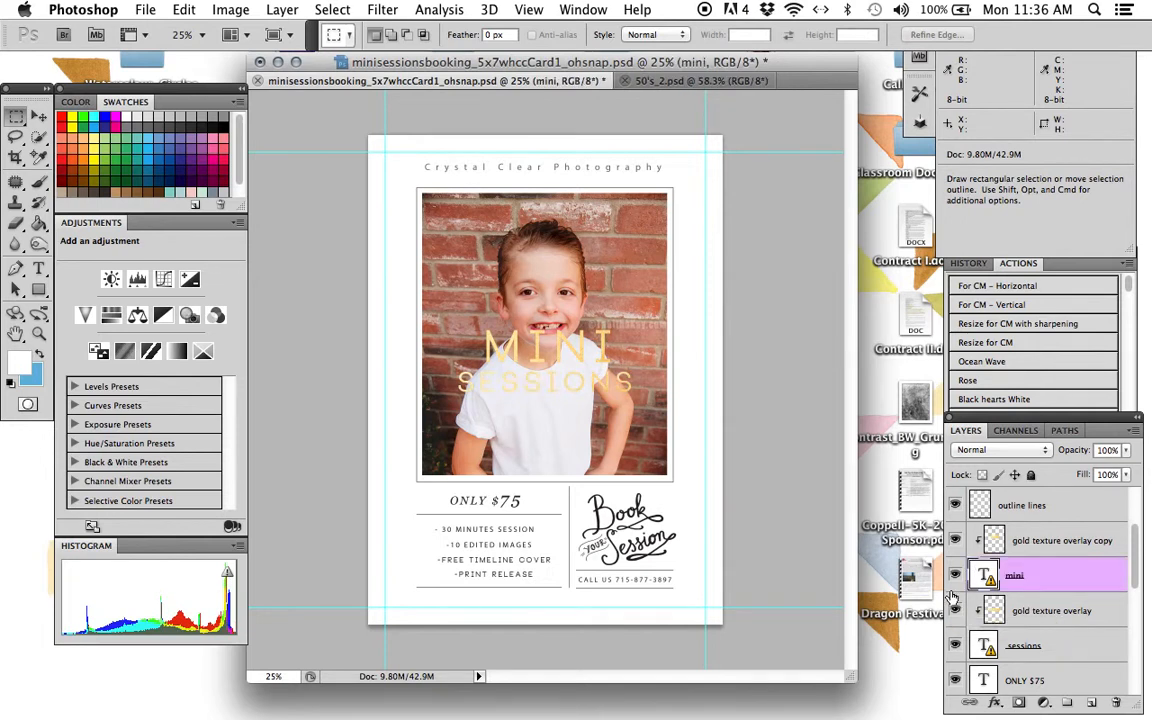
pyautogui.click(1000, 614)
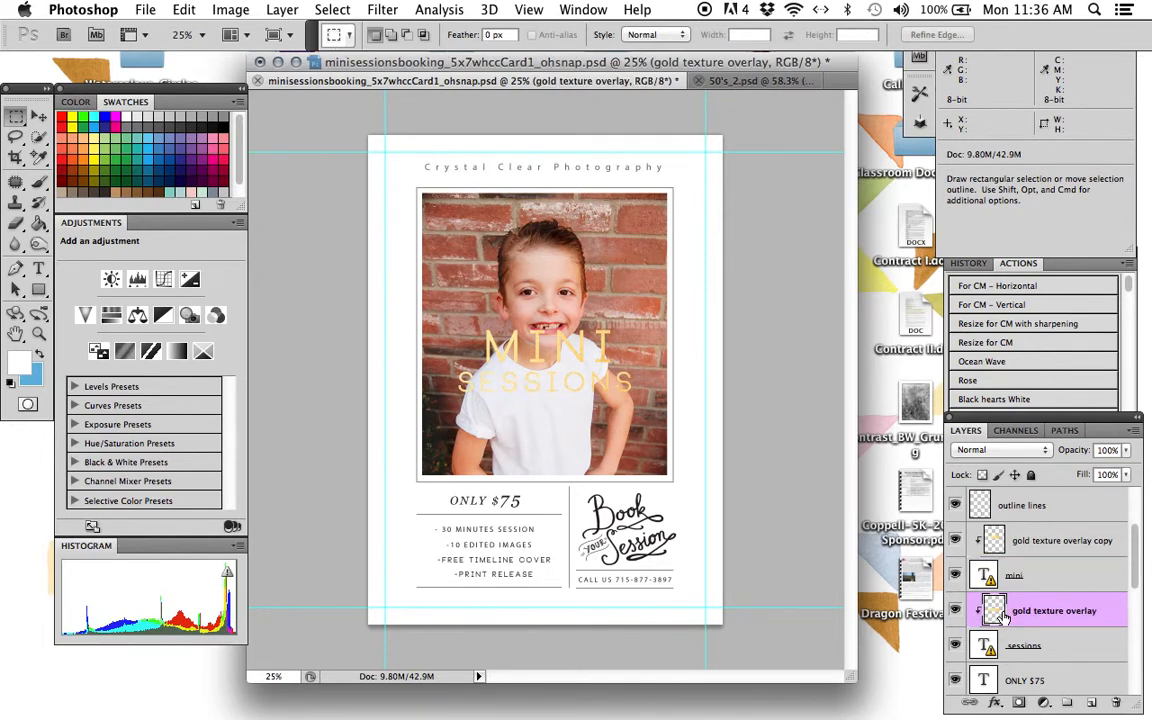
pyautogui.doubleClick(996, 611)
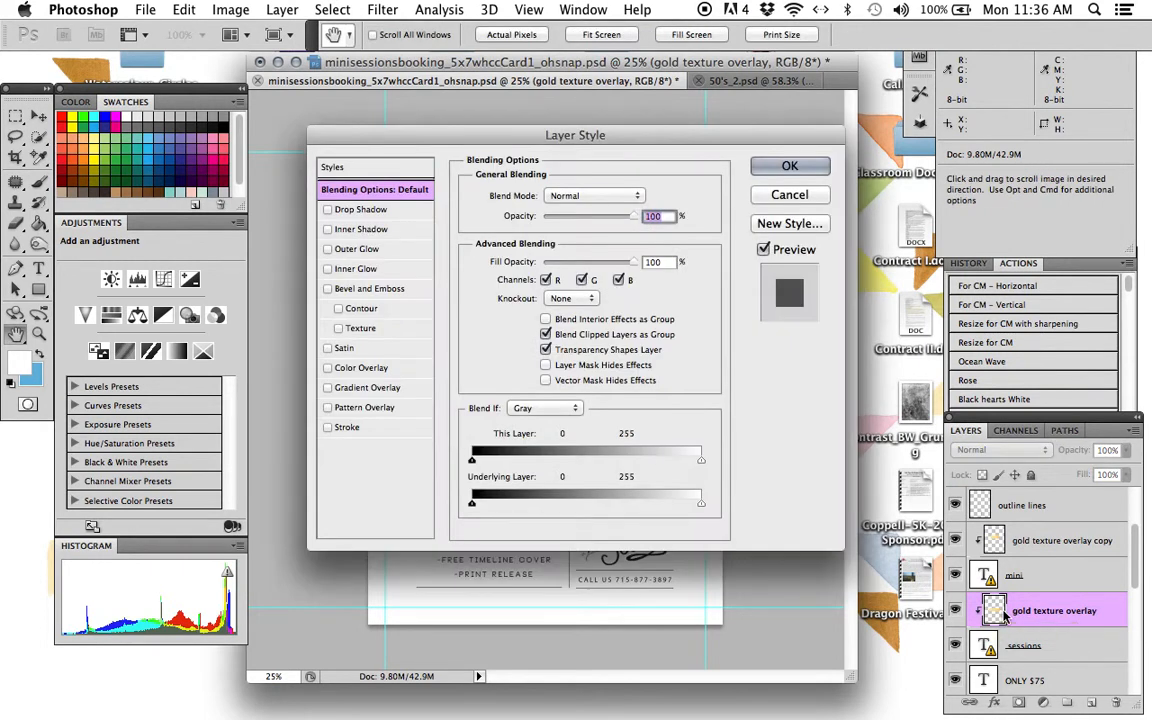
pyautogui.click(803, 196)
pyautogui.press('m')
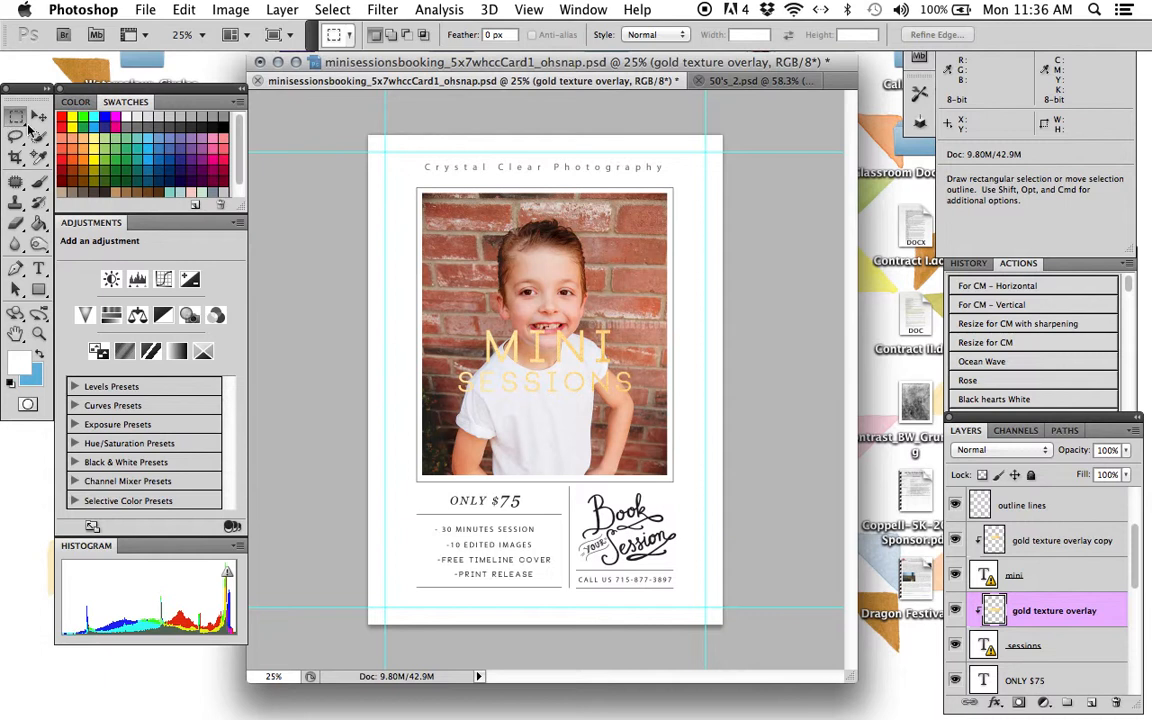
# Move the gold texture overlay off the SESSIONS text to expose the plain lettering, and back over it.
pyautogui.press('v')
pyautogui.moveTo(545, 387); pyautogui.dragTo(493, 208)
pyautogui.moveTo(497, 192); pyautogui.dragTo(529, 184)
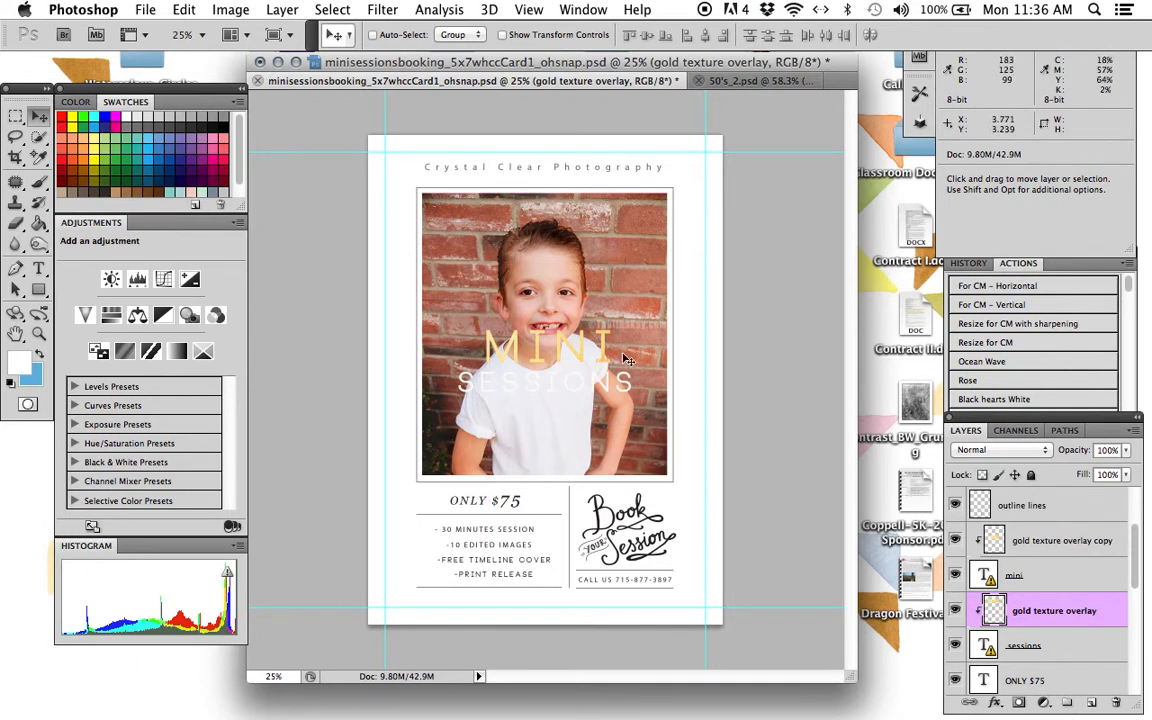
pyautogui.moveTo(529, 221); pyautogui.dragTo(562, 383)
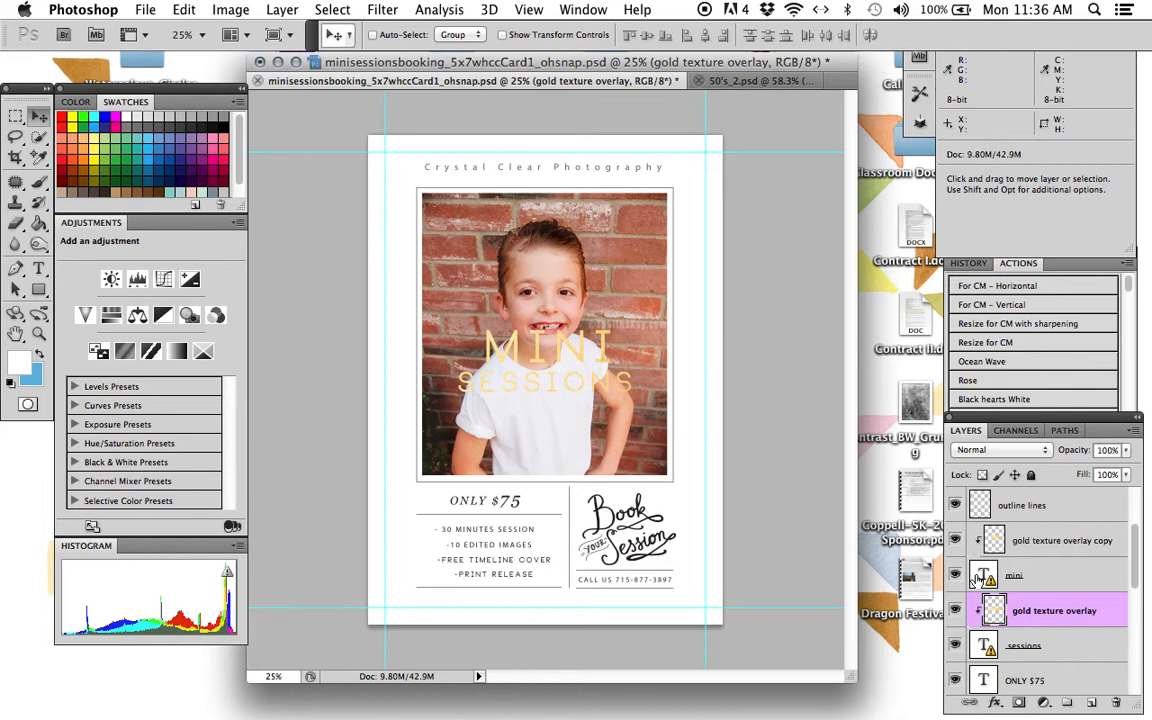
# Move the MINI text to the photo's upper-left corner and the SESSIONS text to its lower-right corner.
pyautogui.hotkey('alt', ']')
pyautogui.moveTo(559, 345); pyautogui.dragTo(500, 205)
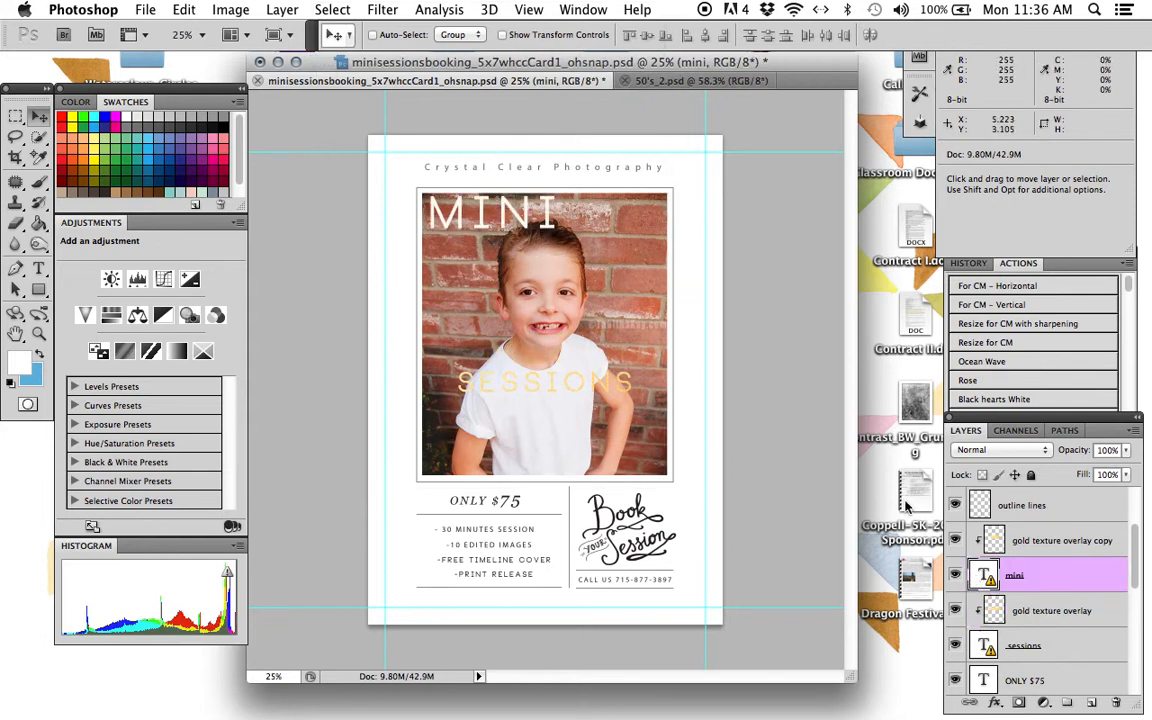
pyautogui.hotkey('alt', '[')
pyautogui.hotkey('alt', '[')
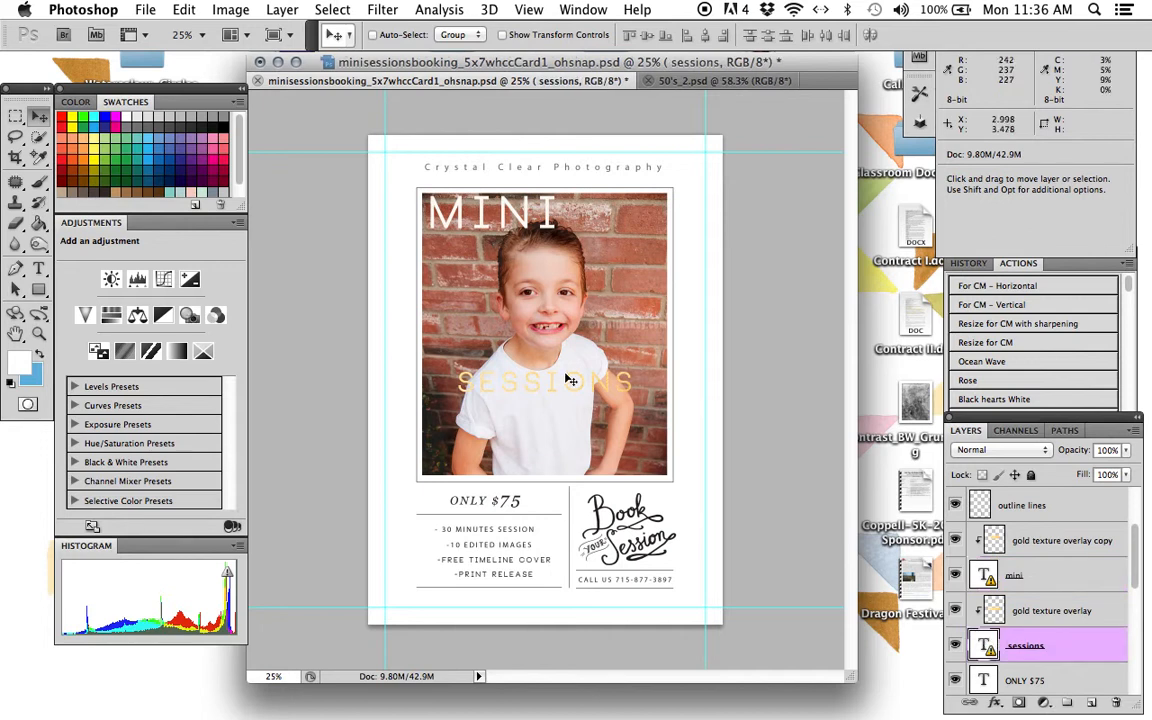
pyautogui.moveTo(565, 395); pyautogui.dragTo(601, 458)
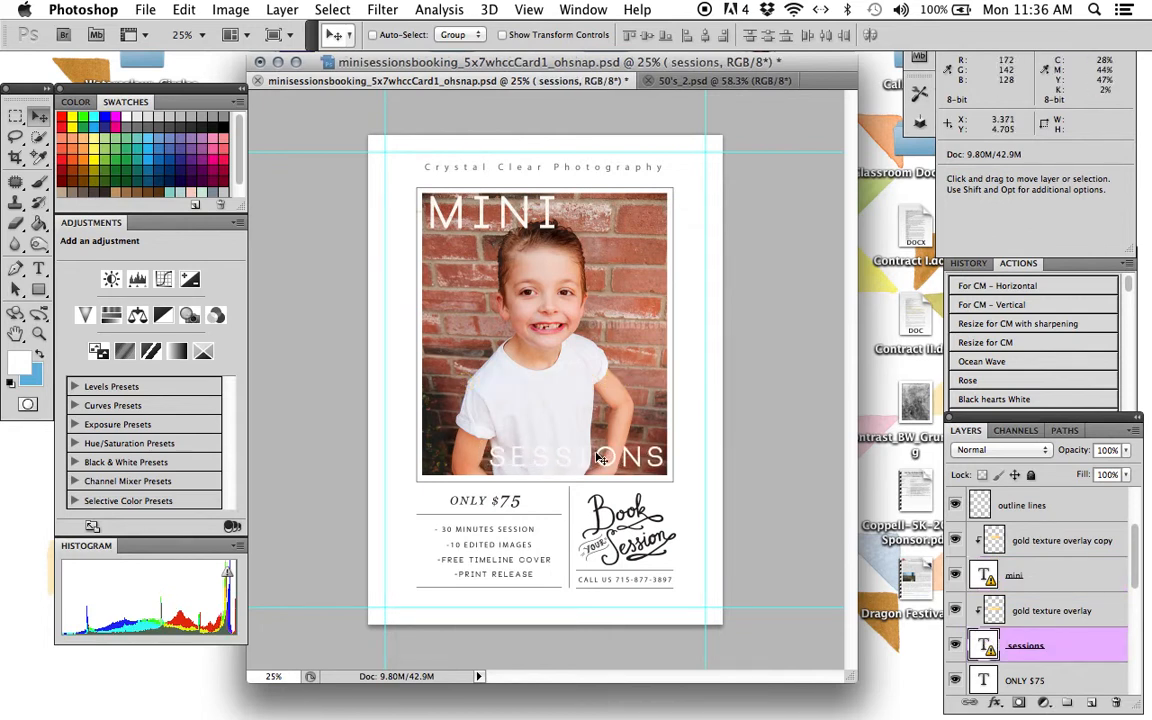
# Hide the mini and sessions text layers so the photo has no lettering over it.
pyautogui.click(970, 578)
pyautogui.click(955, 575)
pyautogui.click(955, 643)
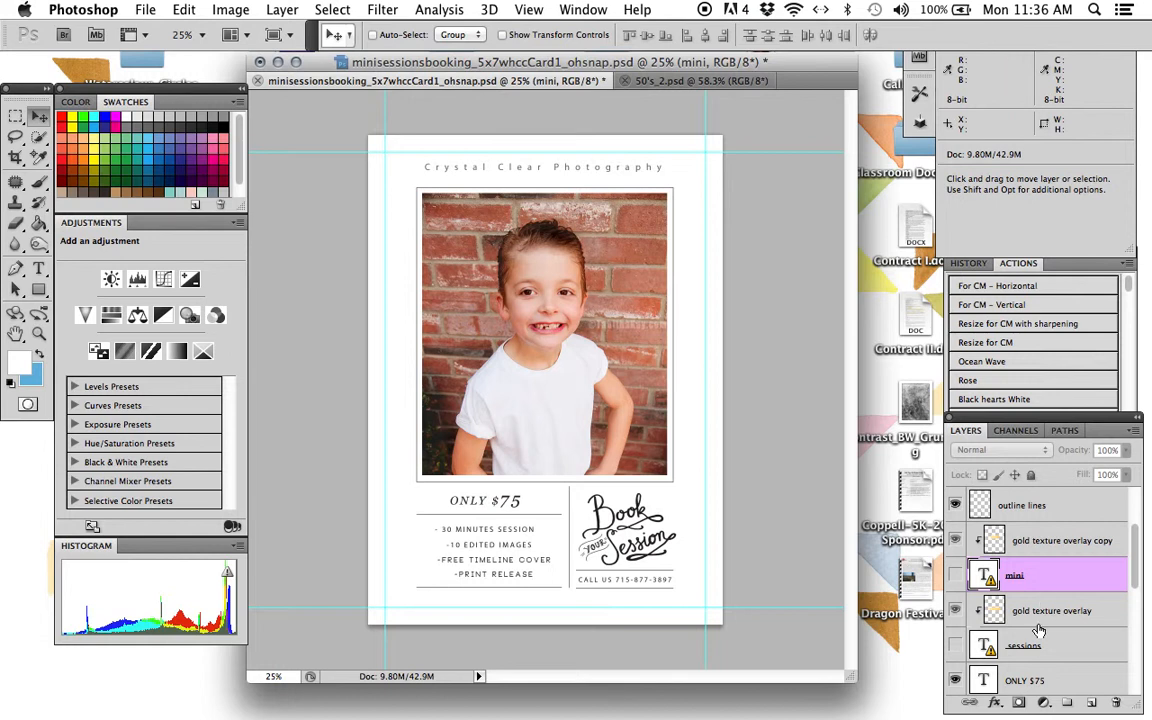
# Review the card's layer stack, checking the pasted photo, the photo mask and the text layers above them.
pyautogui.scroll(-3, 1039, 630)
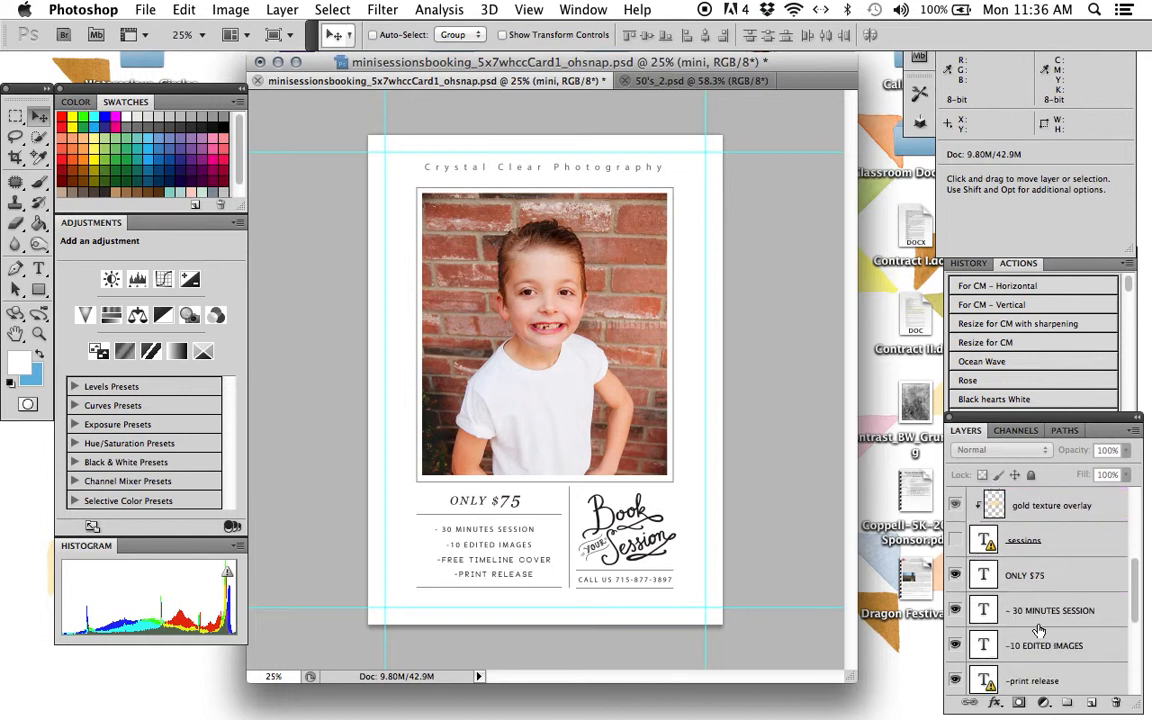
pyautogui.scroll(-2, 1039, 630)
pyautogui.scroll(-4, 1039, 630)
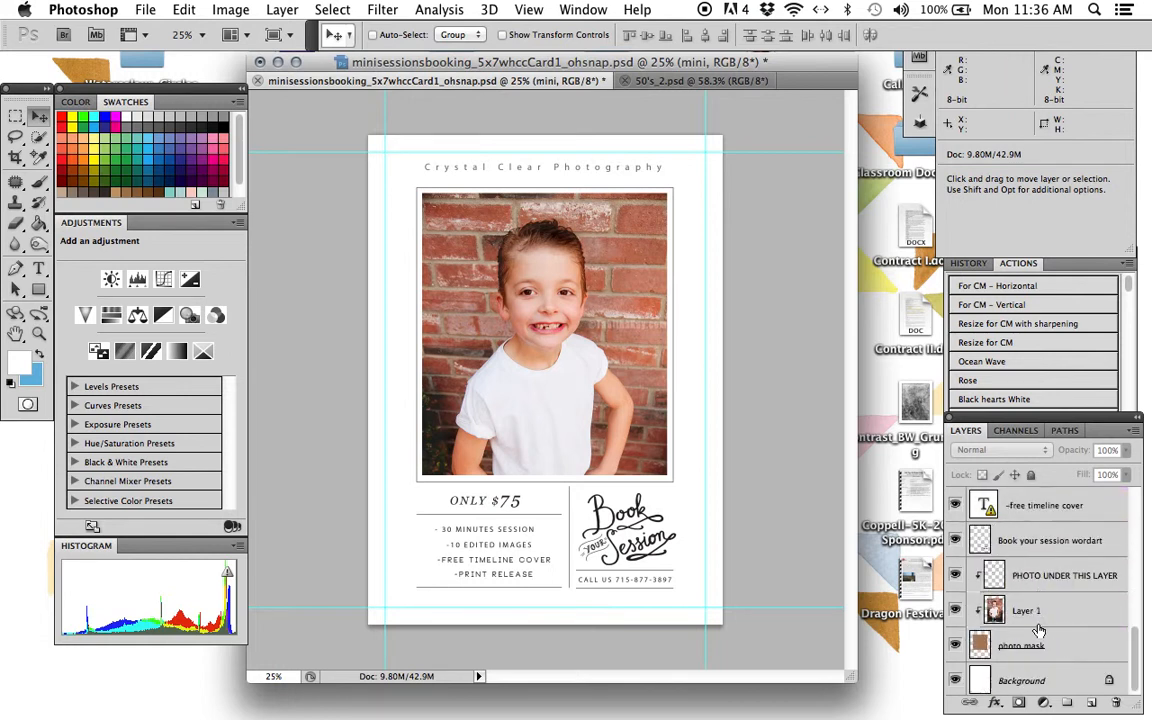
pyautogui.click(1033, 613)
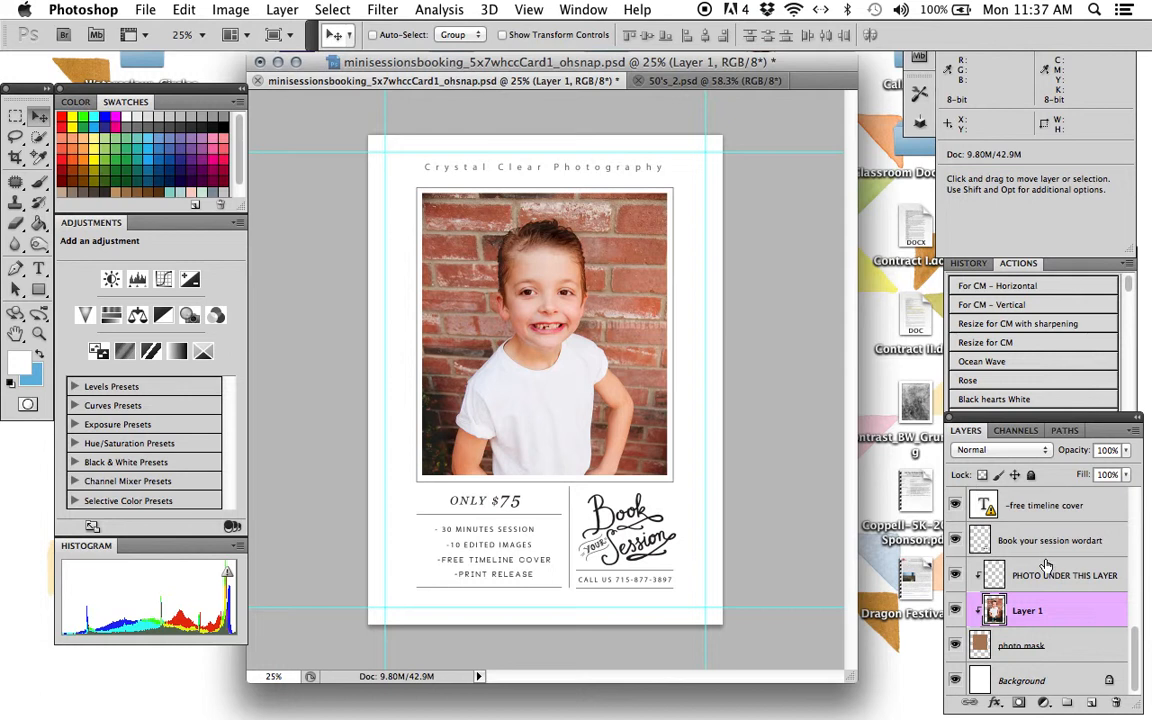
pyautogui.scroll(-1, 1047, 563)
pyautogui.click(987, 643)
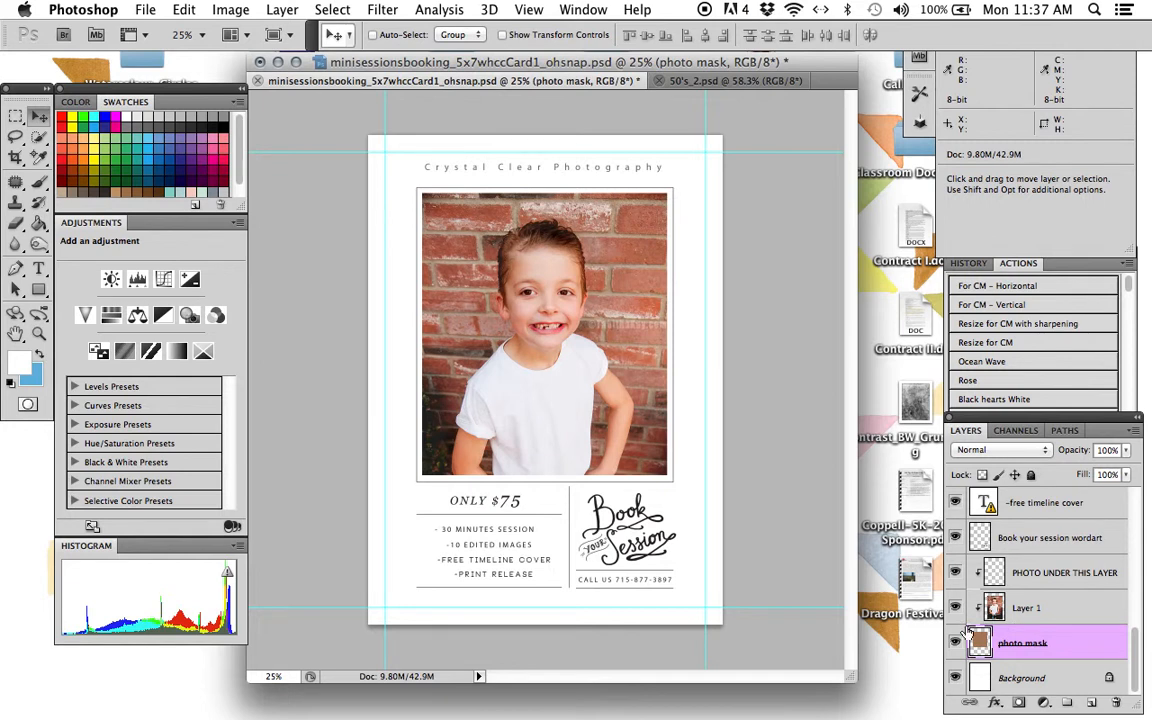
pyautogui.scroll(5, 968, 636)
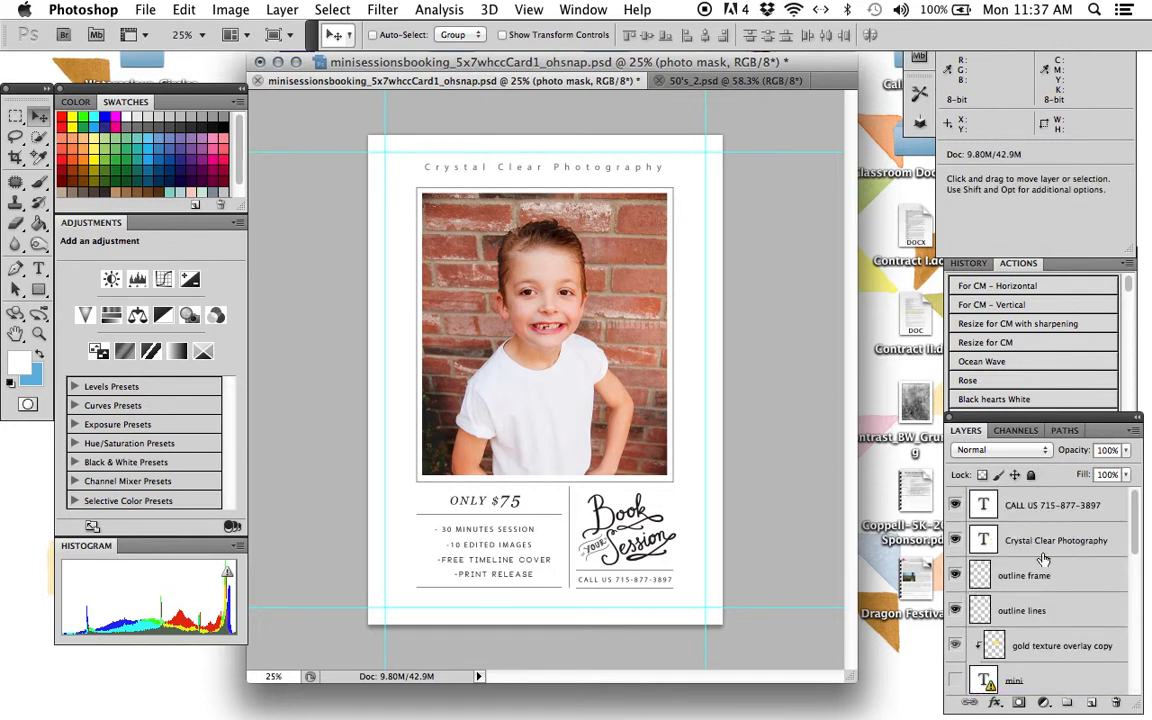
pyautogui.scroll(-5, 1043, 560)
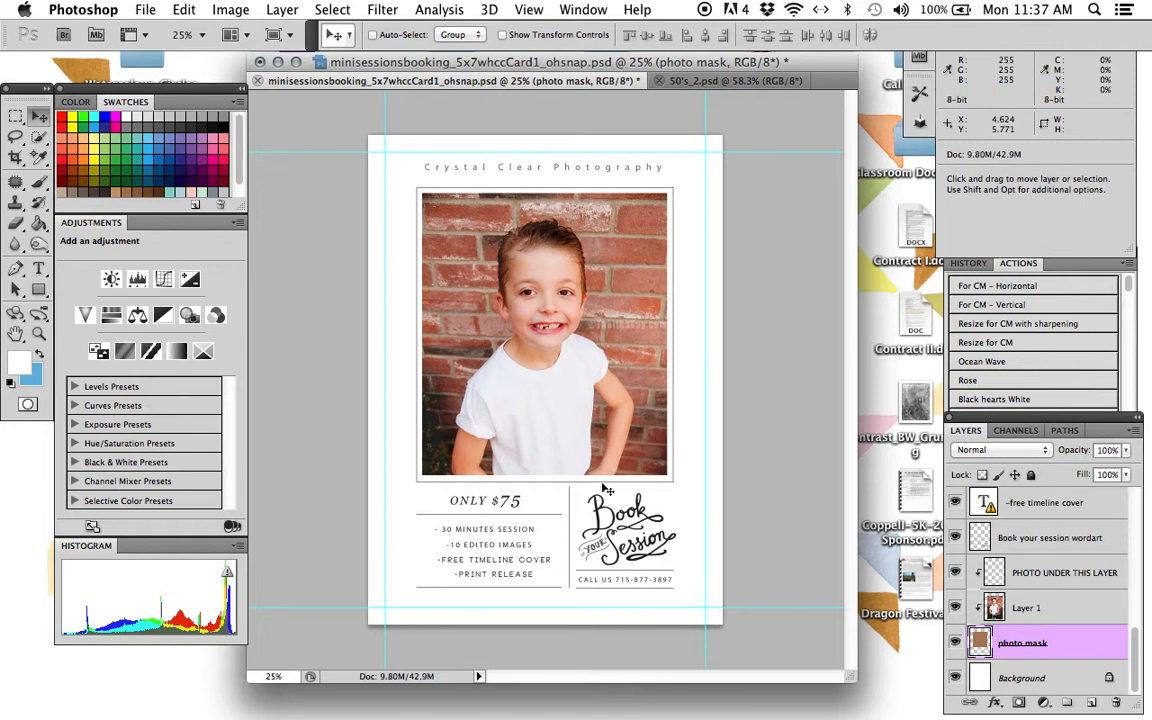
pyautogui.click(40, 270)
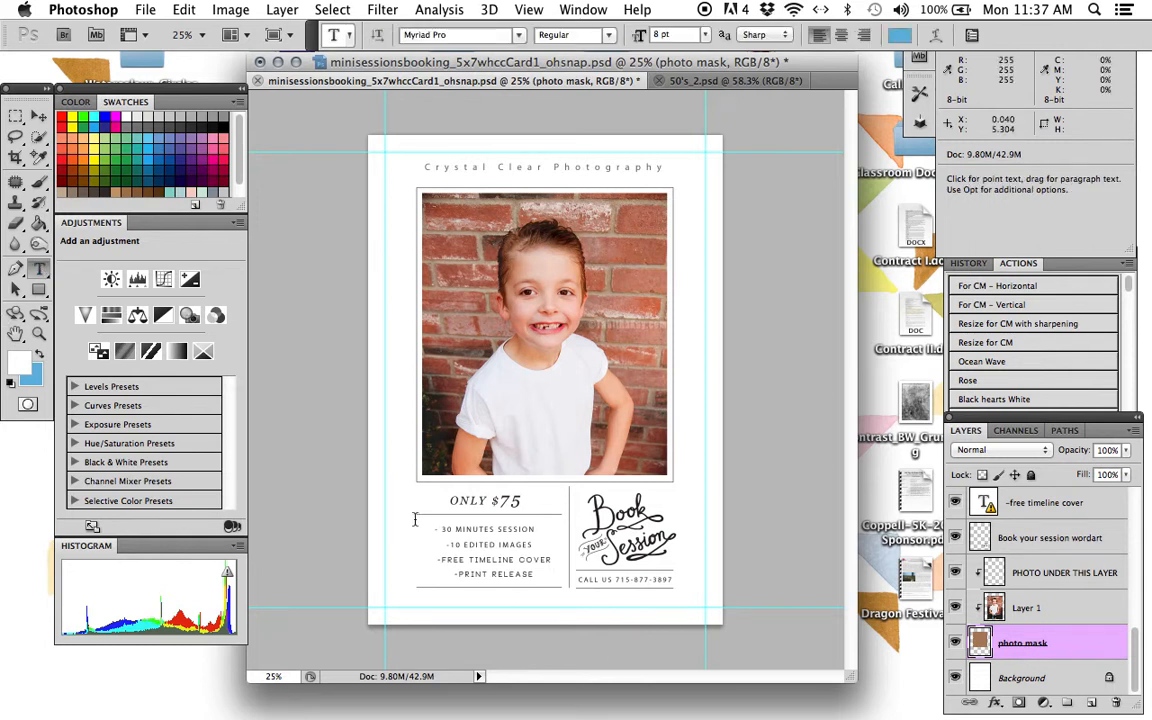
pyautogui.click(477, 600)
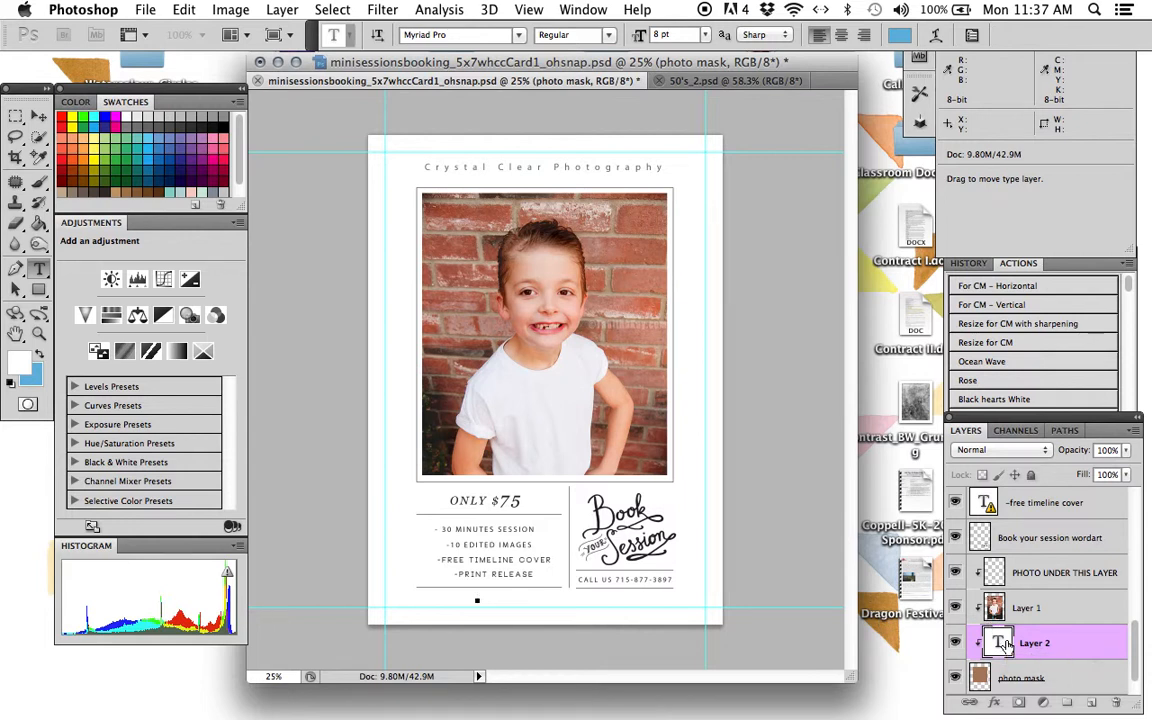
pyautogui.click(1021, 681)
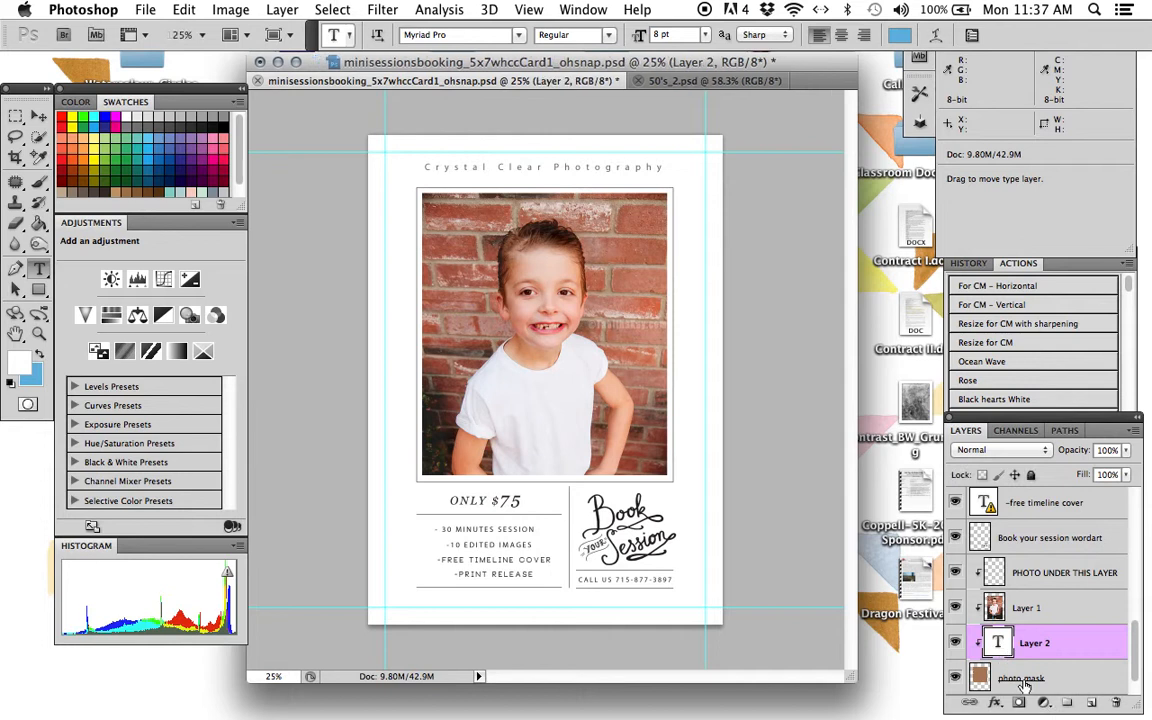
pyautogui.press('Delete')
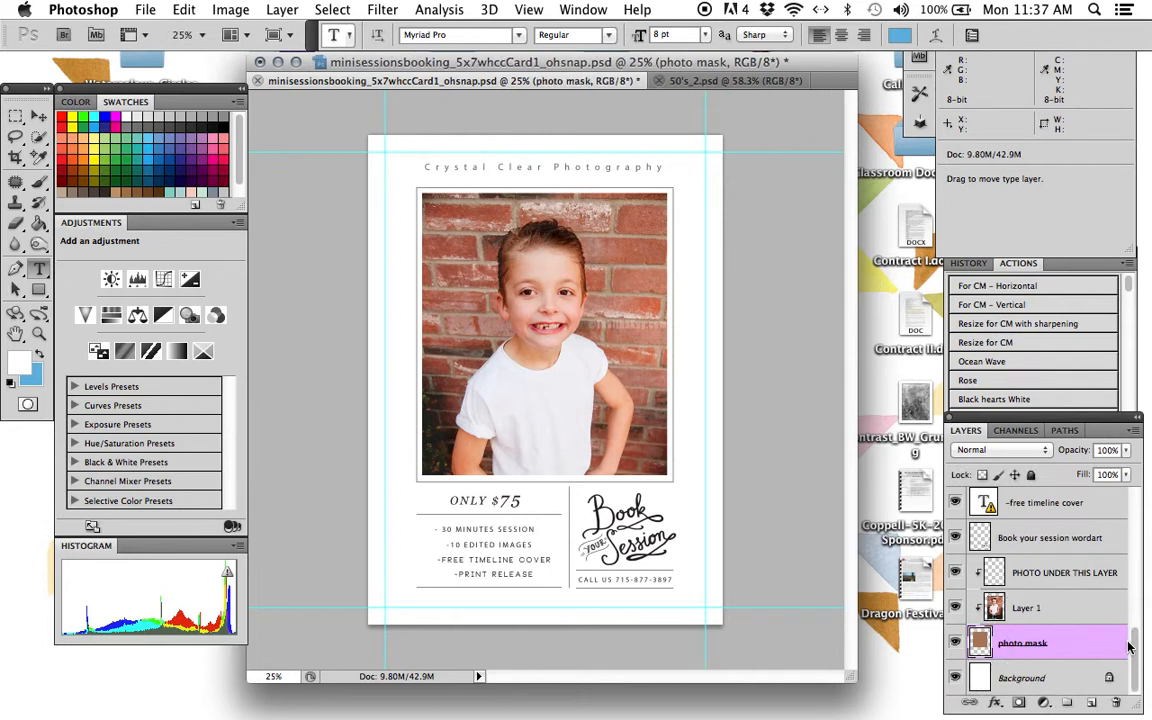
# Add the text "Mini Session Spring" as a new layer above all others, just below the PRINT RELEASE line.
pyautogui.scroll(5, 1020, 585)
pyautogui.click(1104, 497)
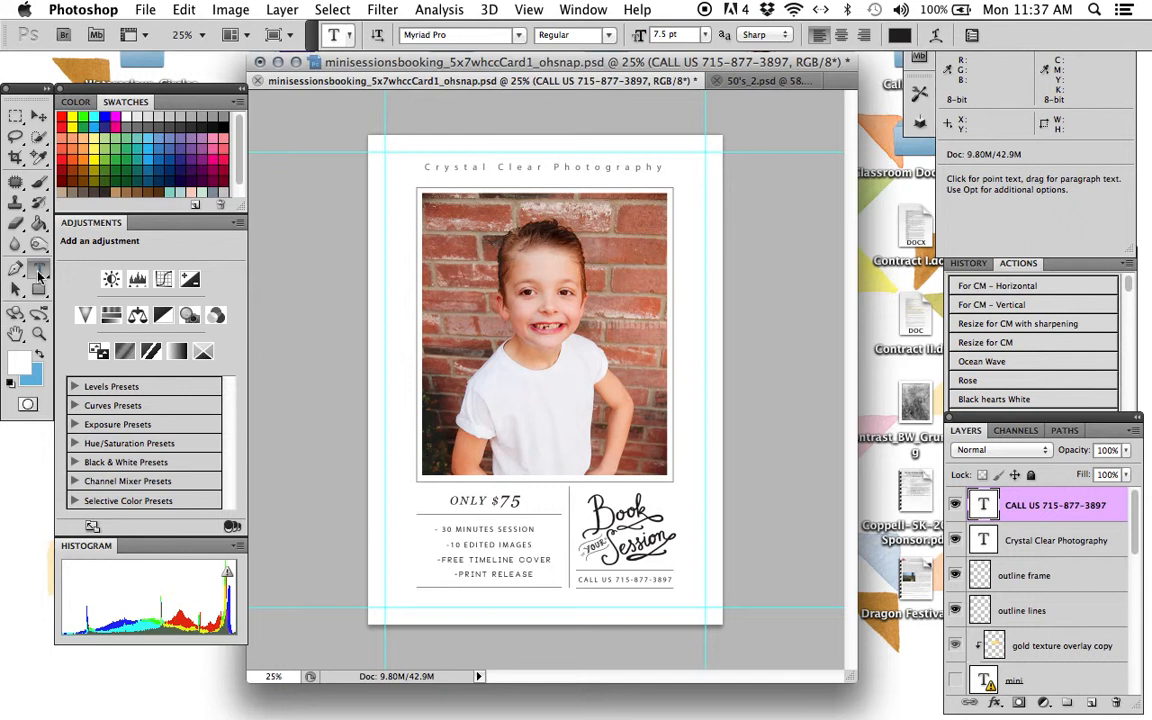
pyautogui.click(477, 601)
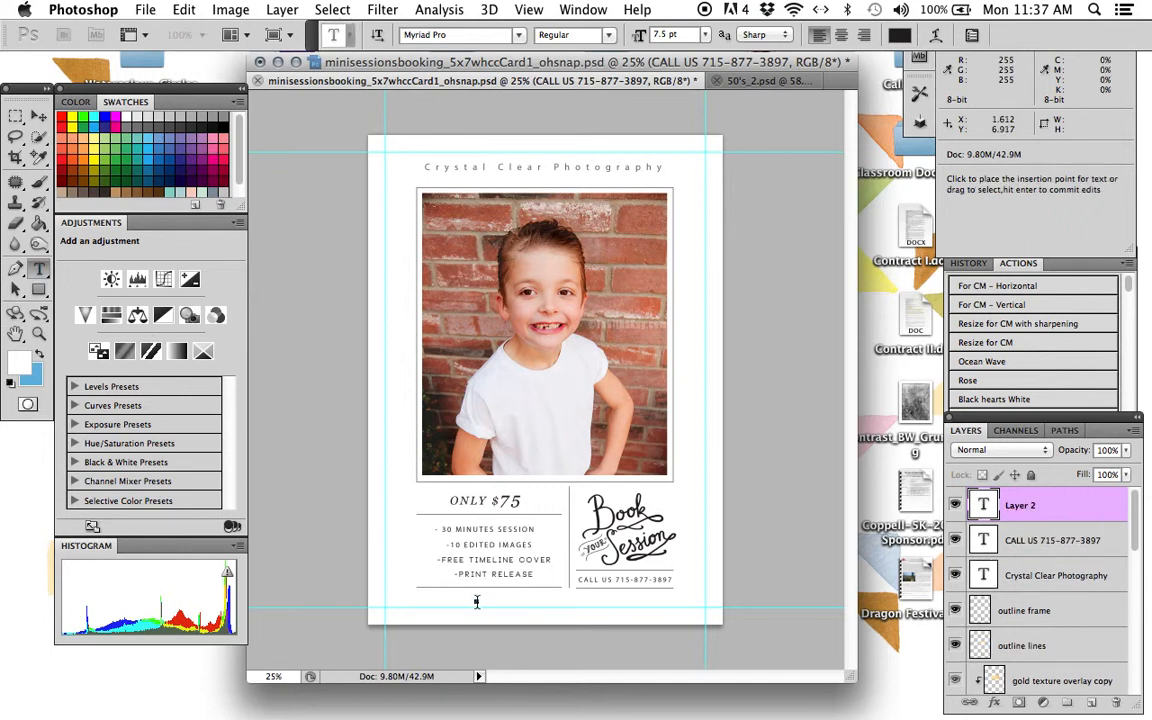
pyautogui.write('Mini Session Spring')
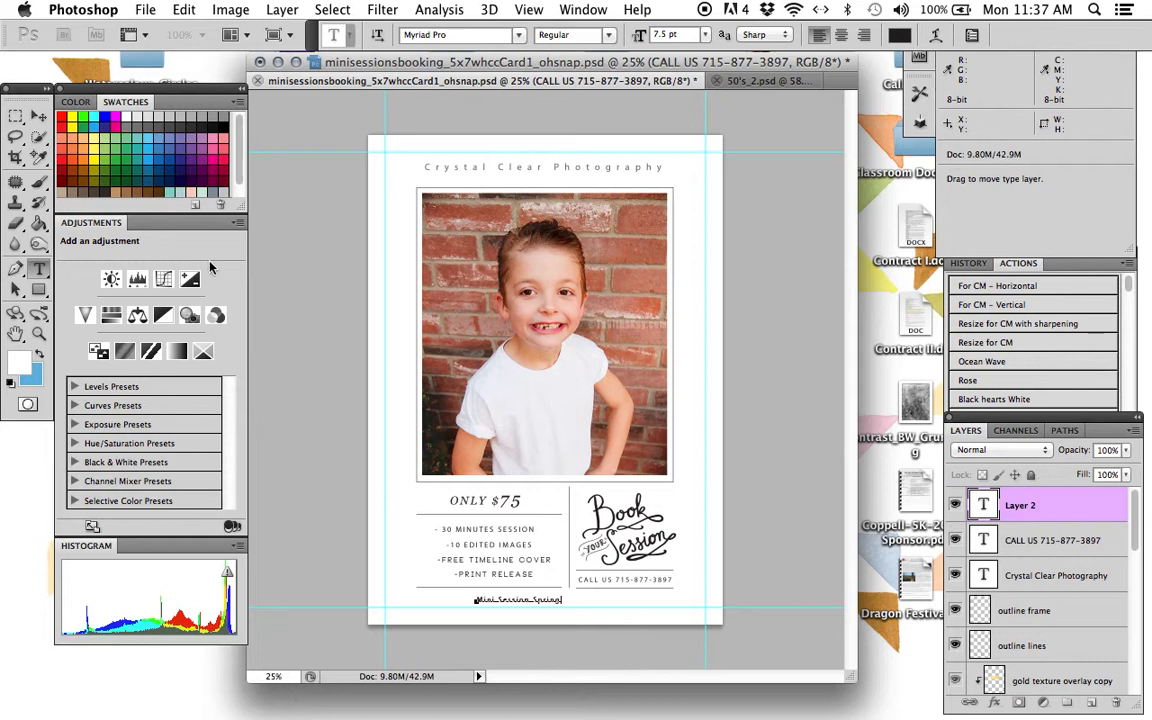
# Set the font size of the whole Mini Session Spring text to 24 pt.
pyautogui.doubleClick(984, 506)
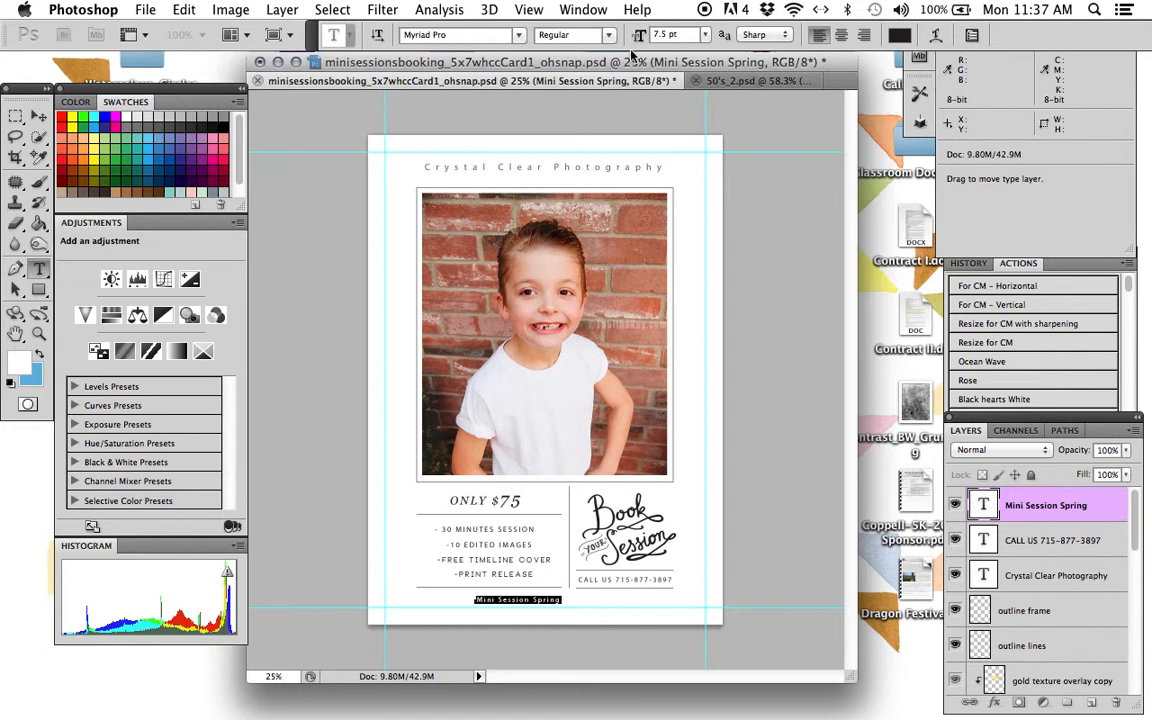
pyautogui.click(705, 36)
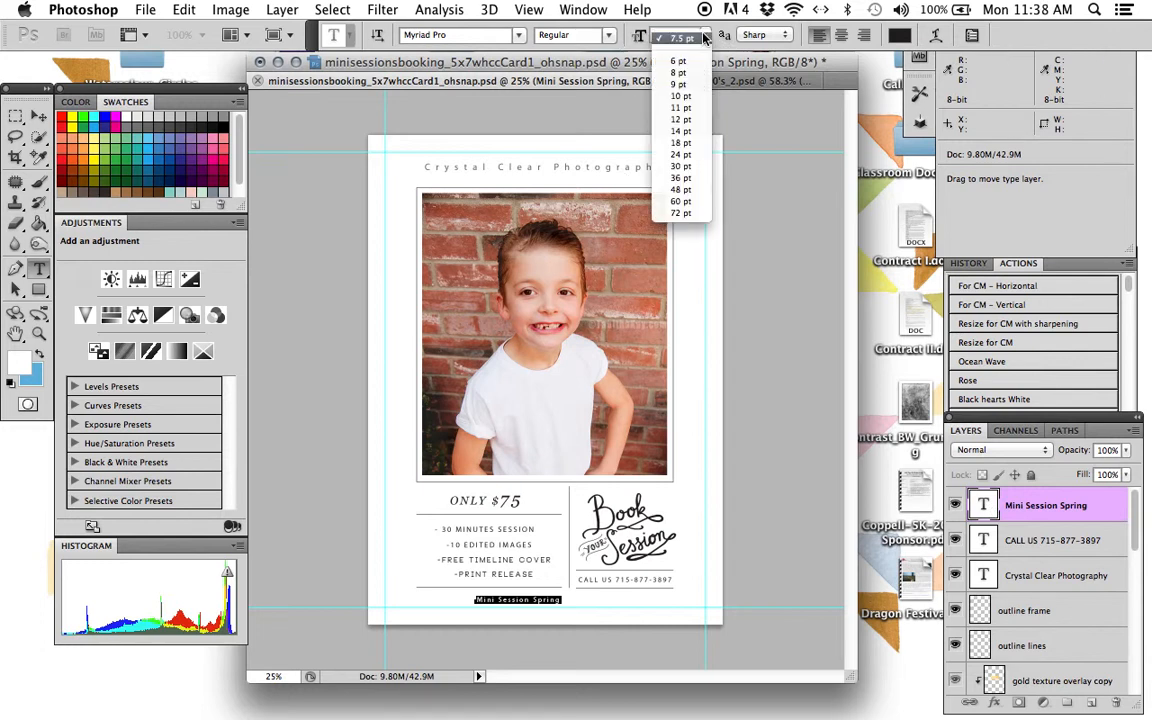
pyautogui.click(697, 153)
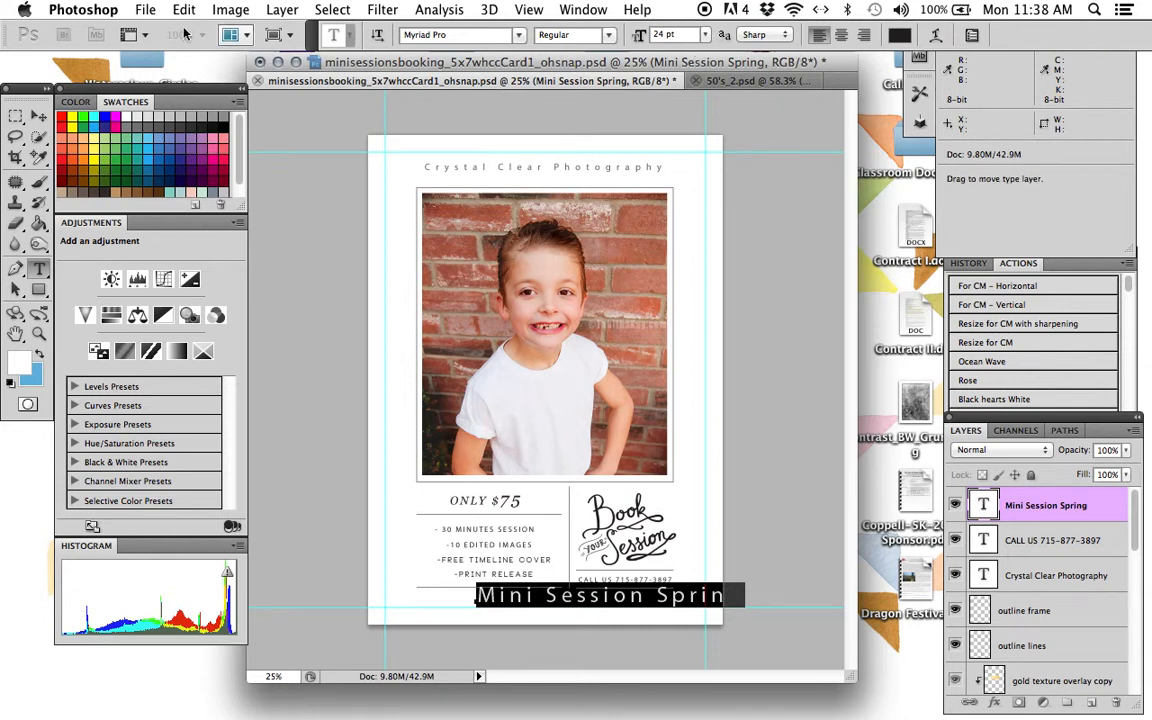
# Move the Mini Session Spring title above the photo and the Crystal Clear Photography text to the card's lower edge.
pyautogui.click(38, 116)
pyautogui.moveTo(554, 594); pyautogui.dragTo(515, 608)
pyautogui.click(1096, 573)
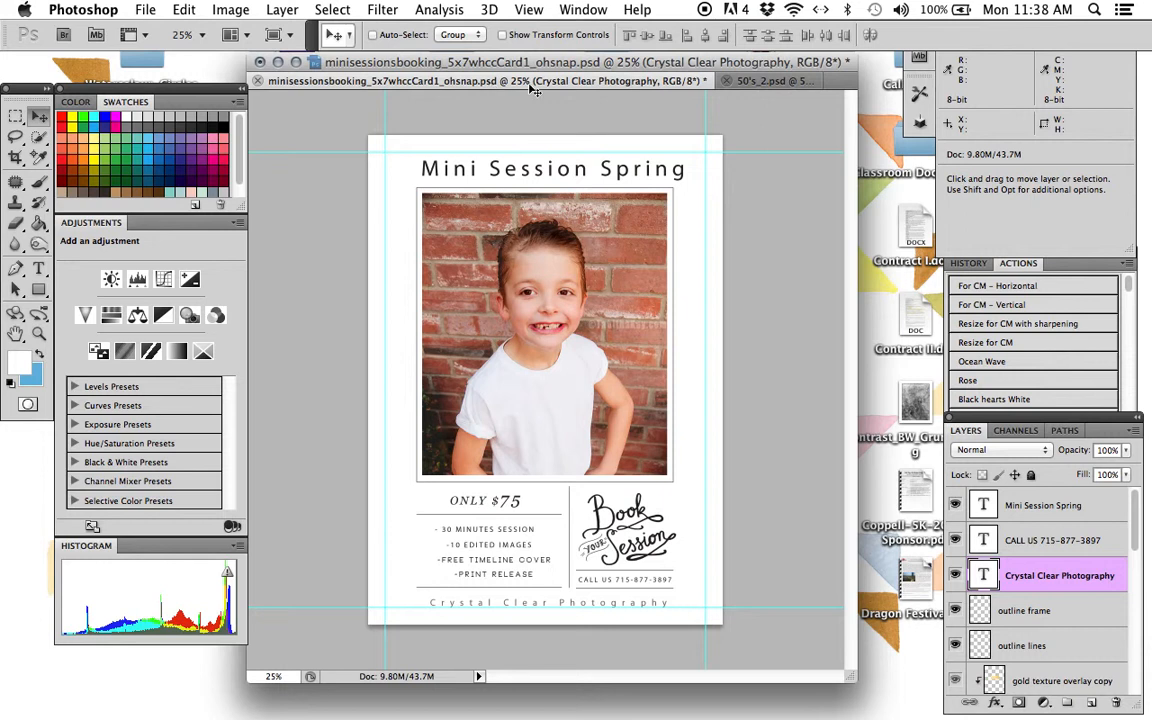
# Flatten the card into a single layer and discard the hidden layers.
pyautogui.press('super+shift+f')
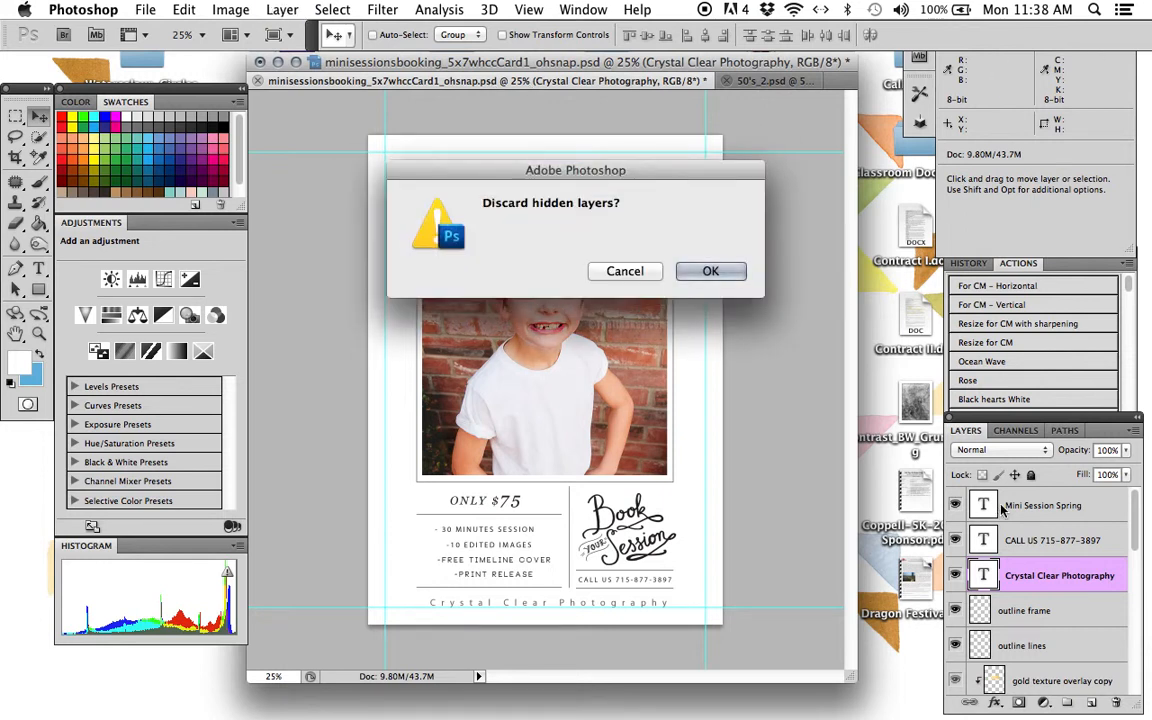
pyautogui.press('Return')
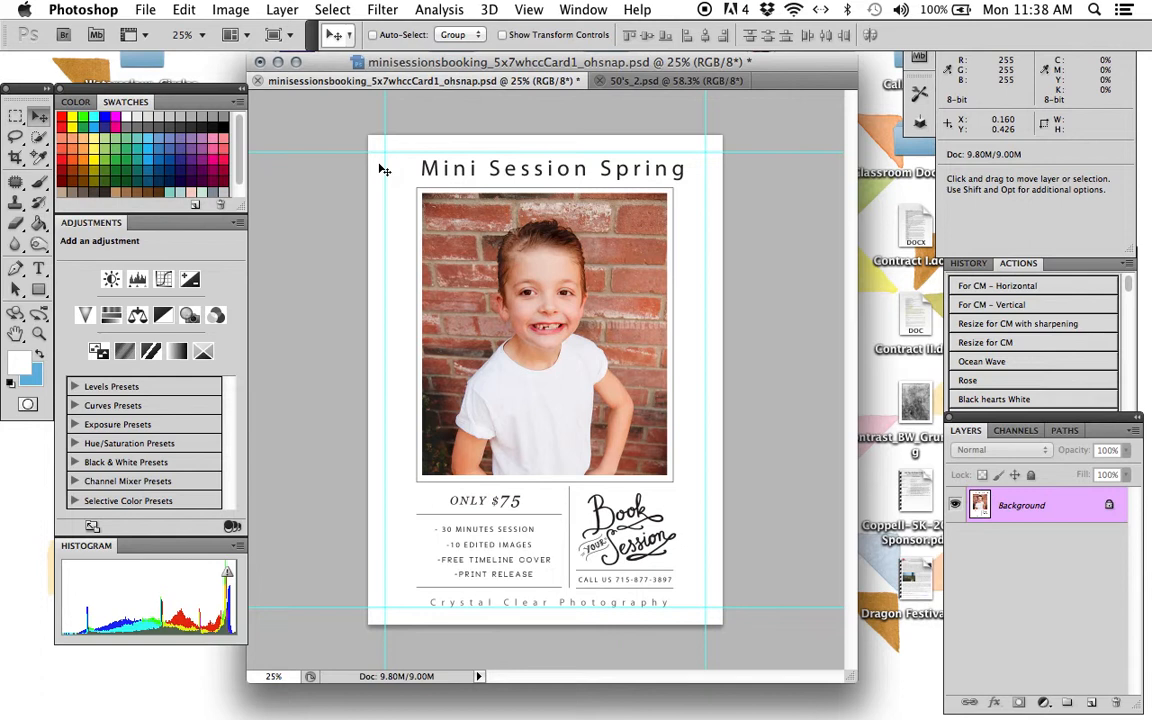
# Save the flattened card to the Desktop in PNG format as Spring Mini.png.
pyautogui.click(148, 12)
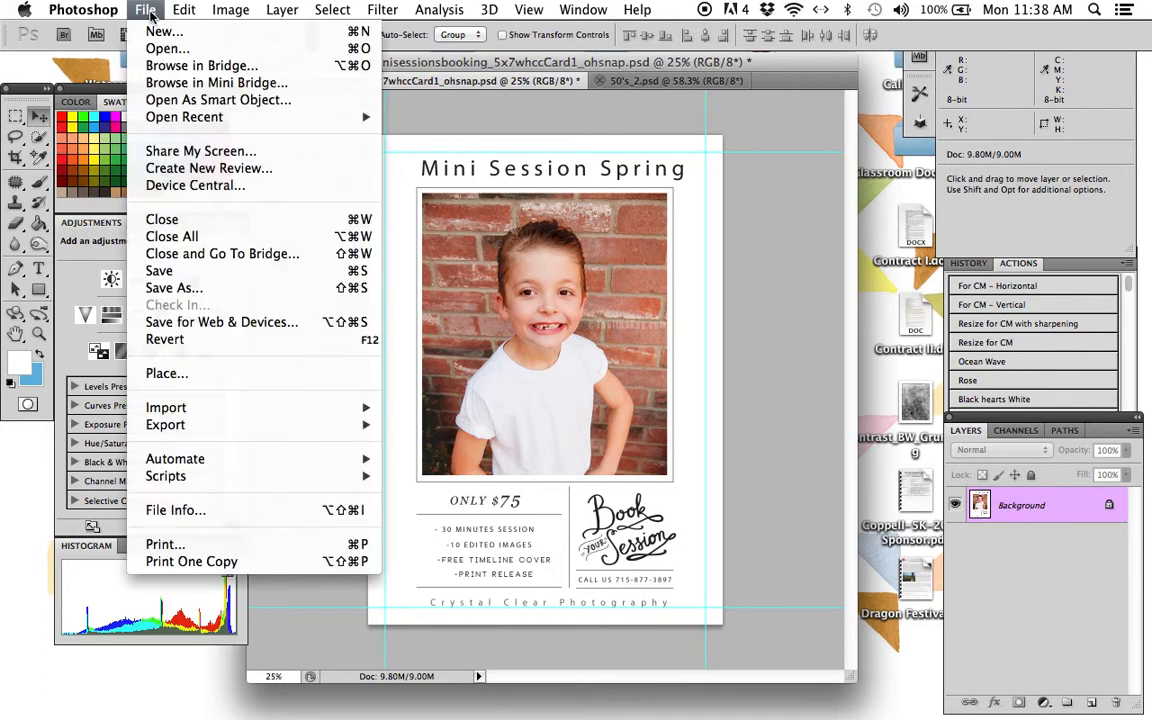
pyautogui.click(201, 290)
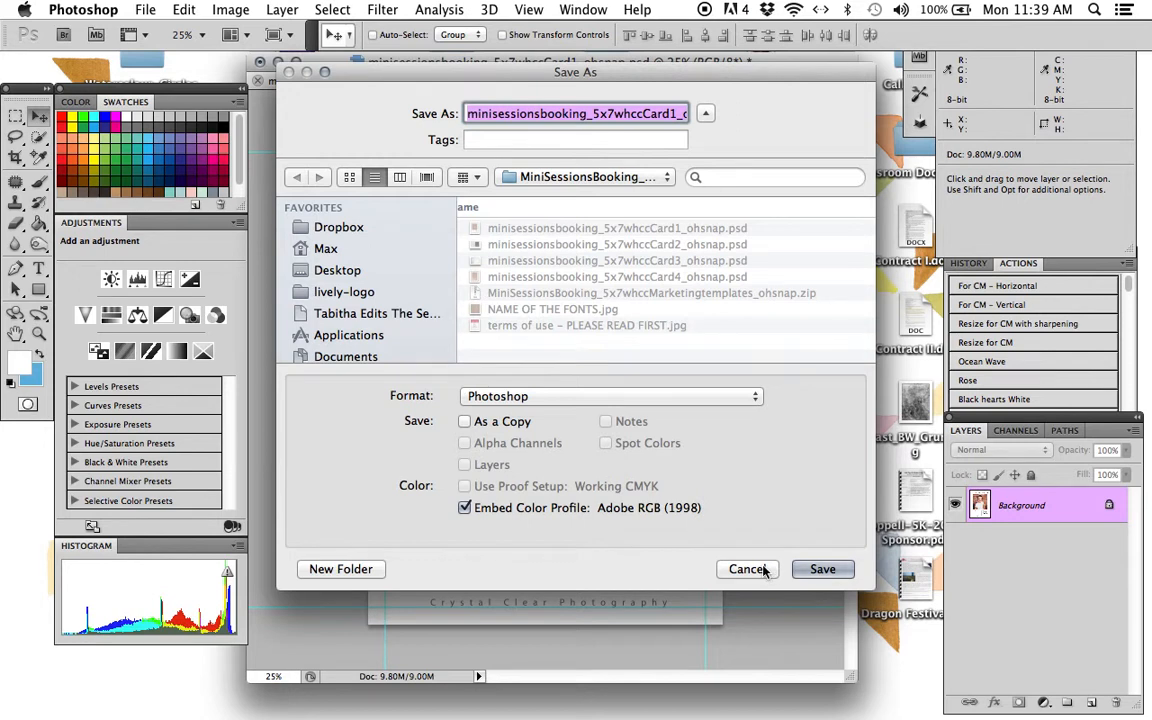
pyautogui.click(617, 396)
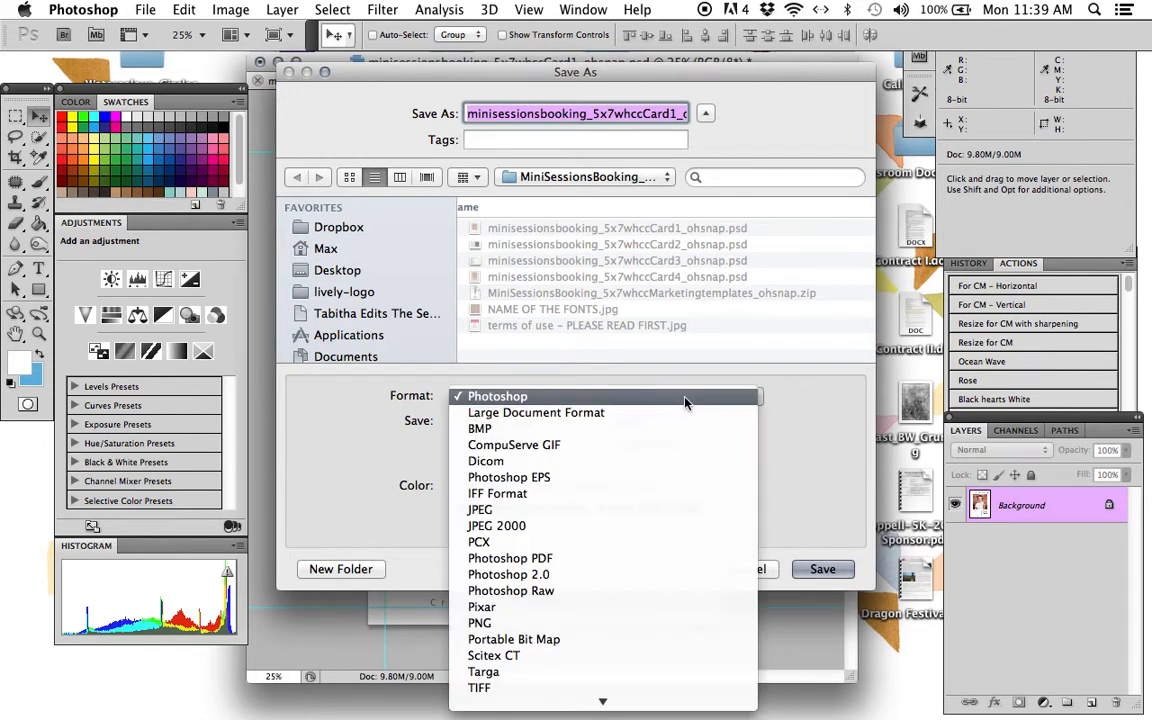
pyautogui.click(557, 623)
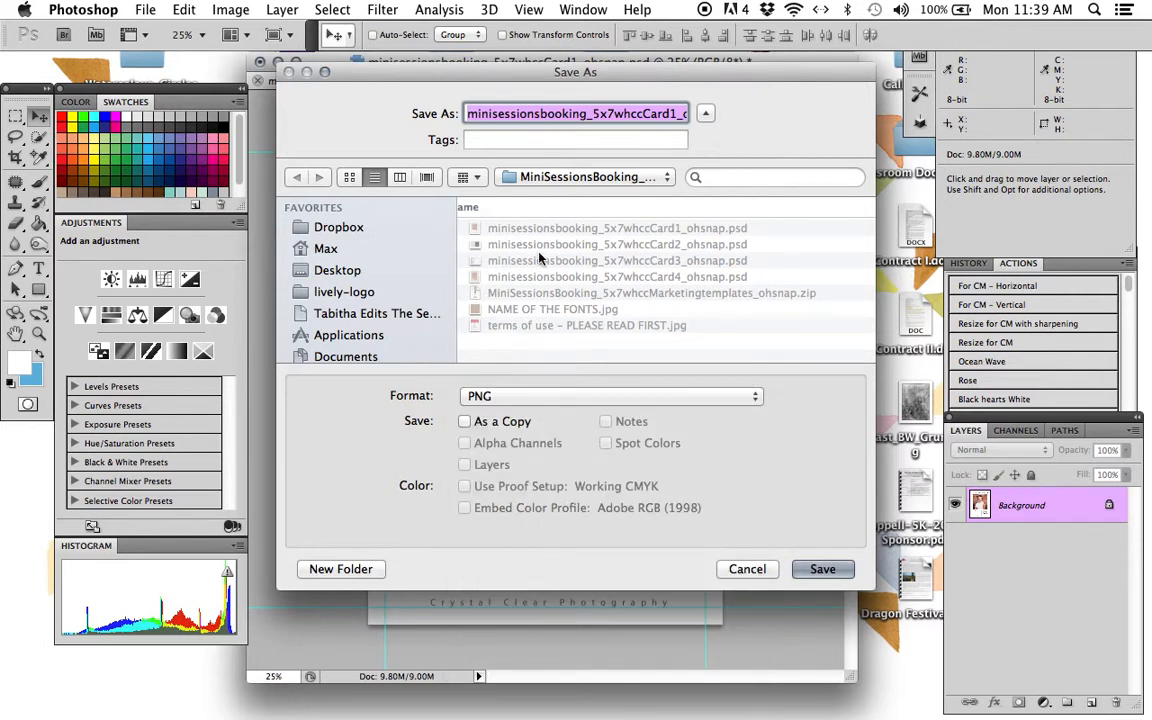
pyautogui.click(484, 113)
pyautogui.moveTo(467, 113); pyautogui.dragTo(659, 113)
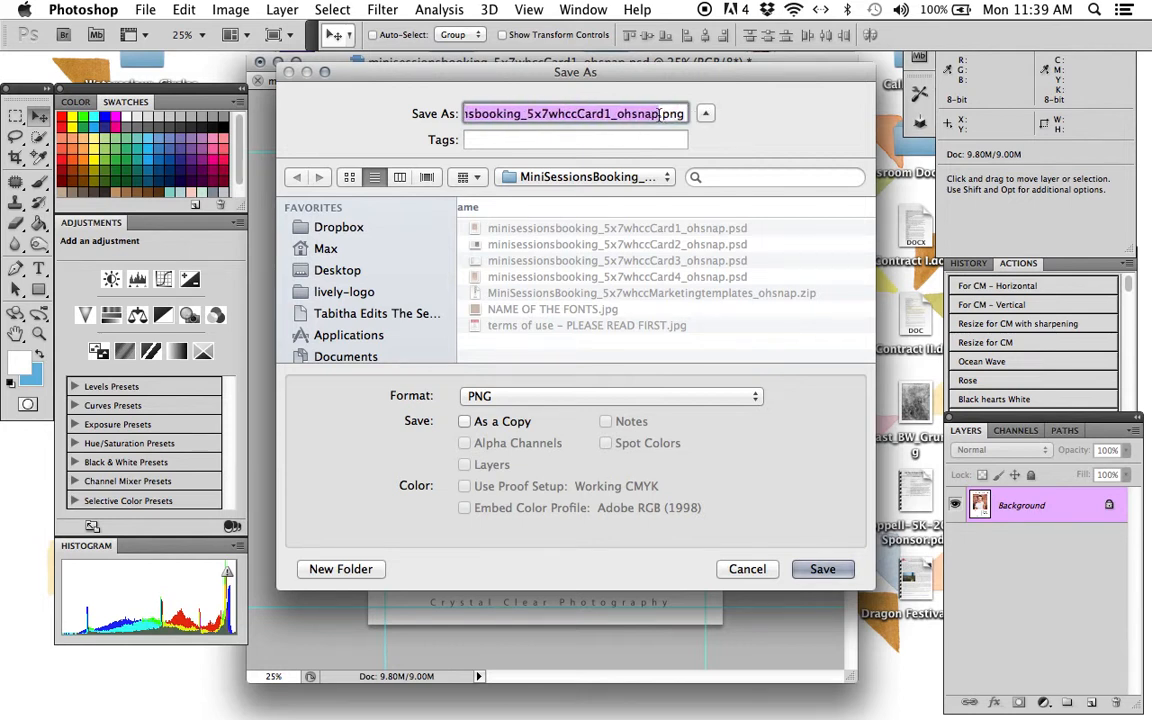
pyautogui.write('Spring Mini')
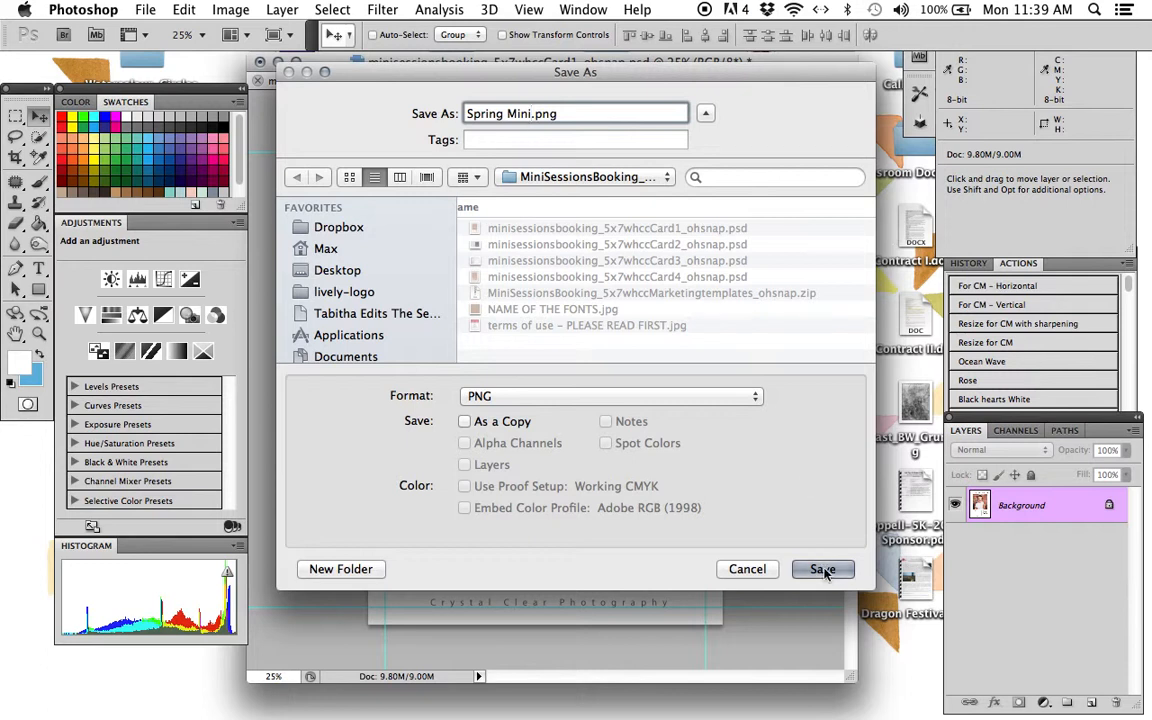
pyautogui.click(360, 270)
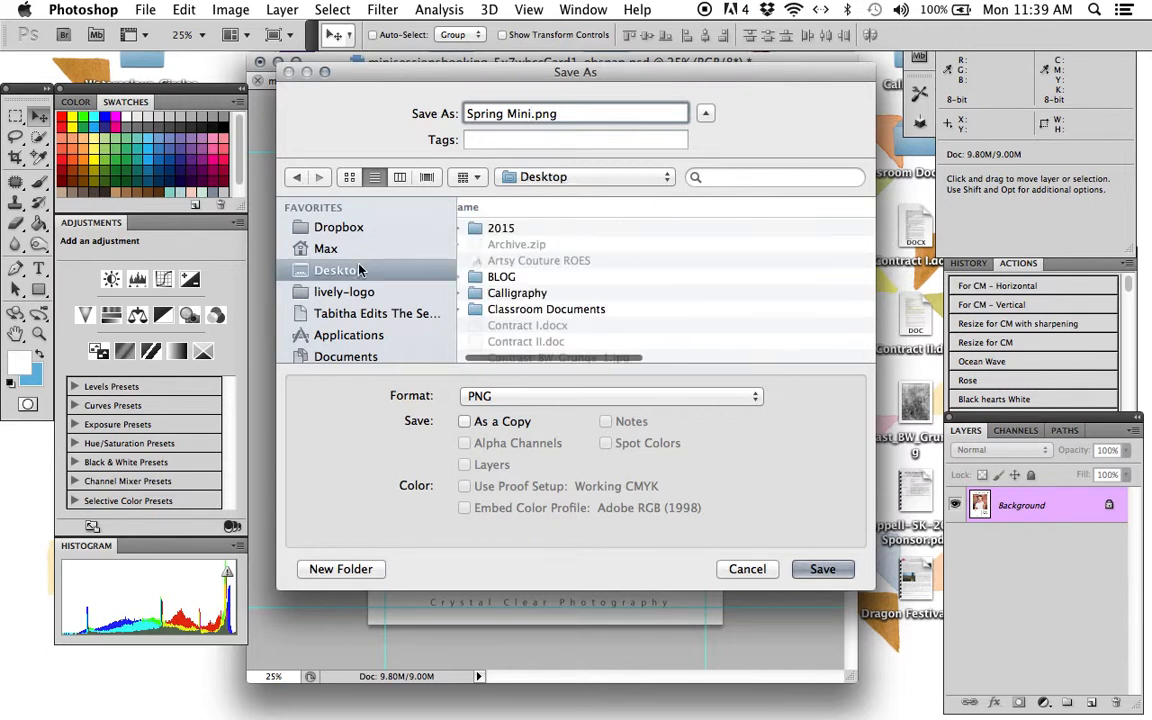
pyautogui.click(823, 569)
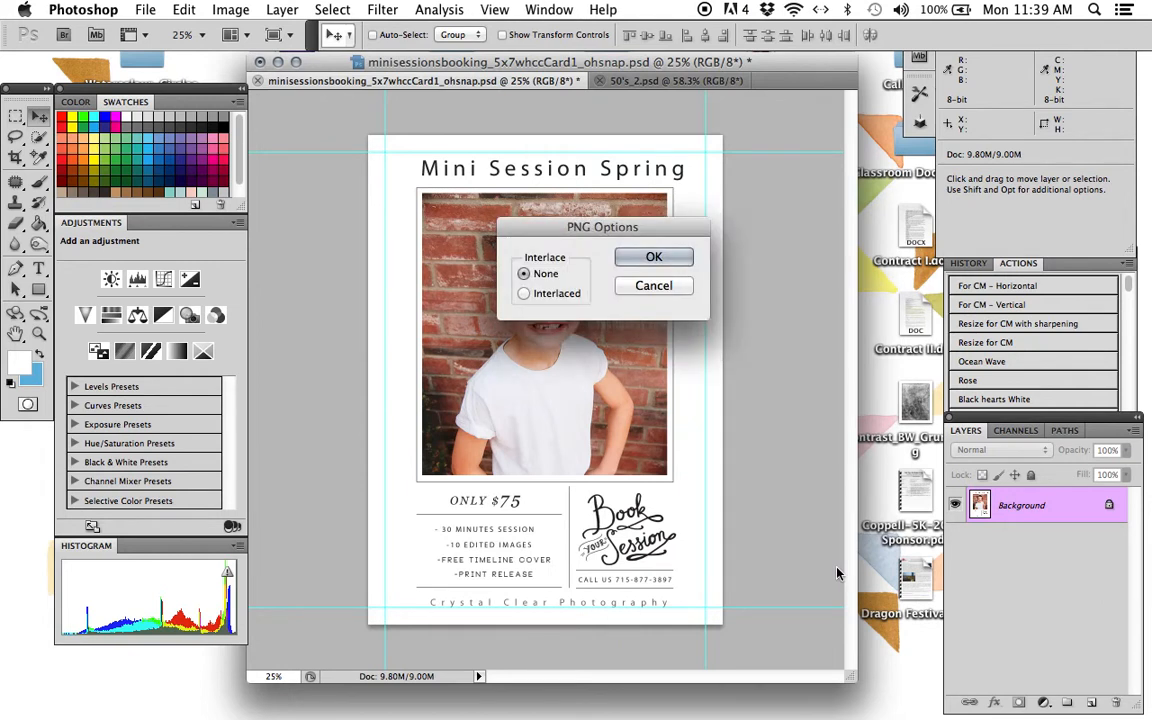